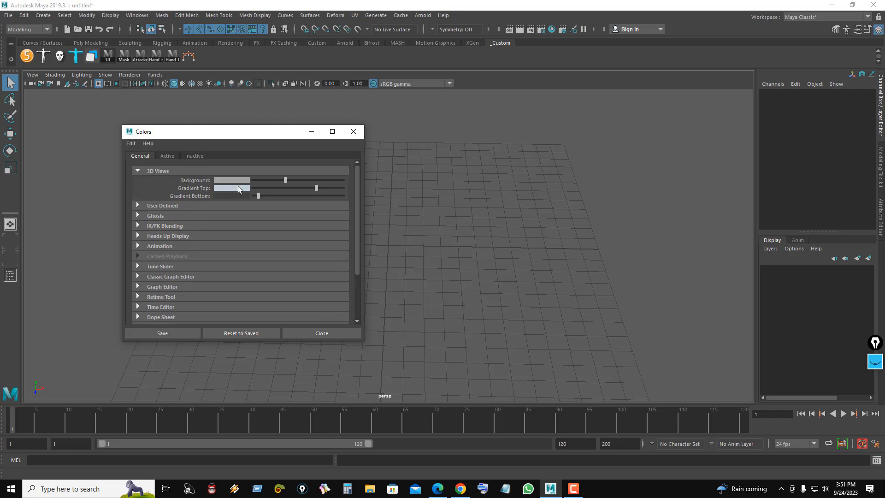
Darken the 3D view background colour to near black and save the colour preferences
{"action": "left_click_drag", "start_coordinate": [283, 178], "coordinate": [263, 184]}
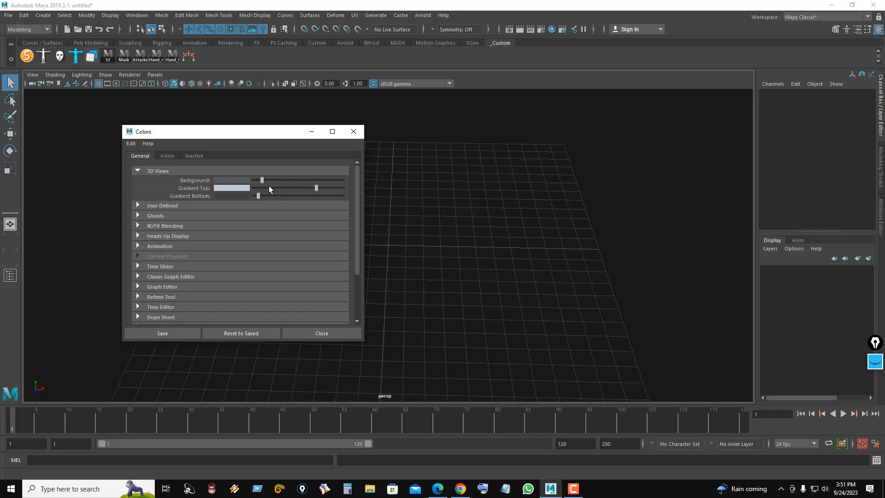
{"action": "left_click", "coordinate": [175, 330]}
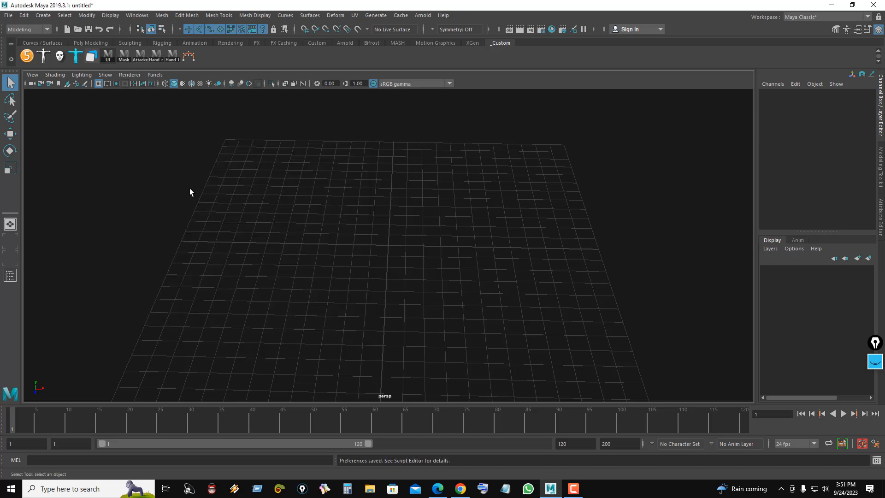
Apply orange axes with dark green grid lines and numbers in the viewport's grid options
{"action": "left_click", "coordinate": [110, 15]}
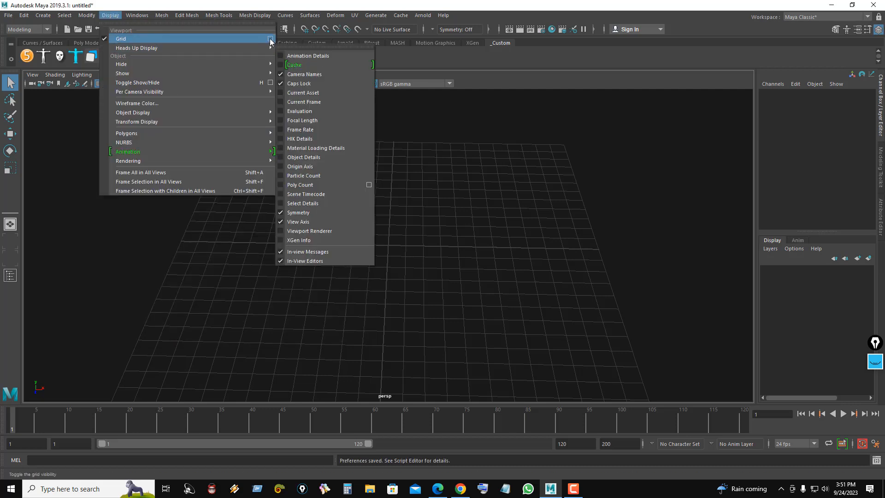
{"action": "left_click", "coordinate": [271, 38]}
{"action": "mouse_move", "coordinate": [198, 206]}
{"action": "left_mouse_down"}
{"action": "mouse_move", "coordinate": [221, 211]}
{"action": "mouse_move", "coordinate": [214, 214]}
{"action": "left_mouse_up"}
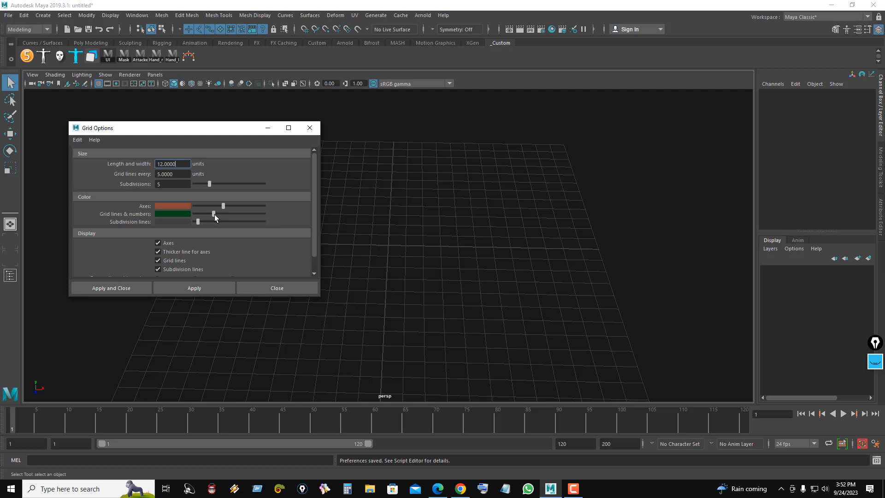
{"action": "left_click", "coordinate": [191, 286]}
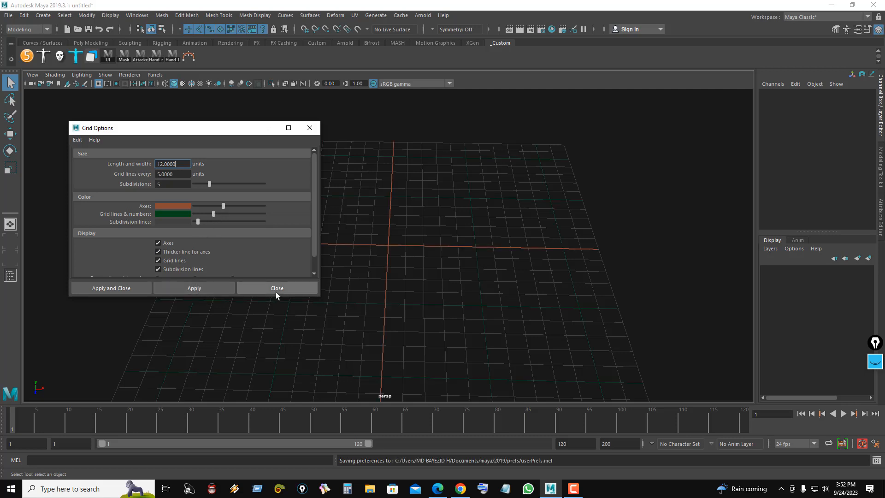
{"action": "left_click", "coordinate": [275, 290]}
Split the workspace into two panes side by side and show the orthographic front view in the first pane
{"action": "left_click_drag", "start_coordinate": [494, 204], "coordinate": [320, 203], "text": "alt"}
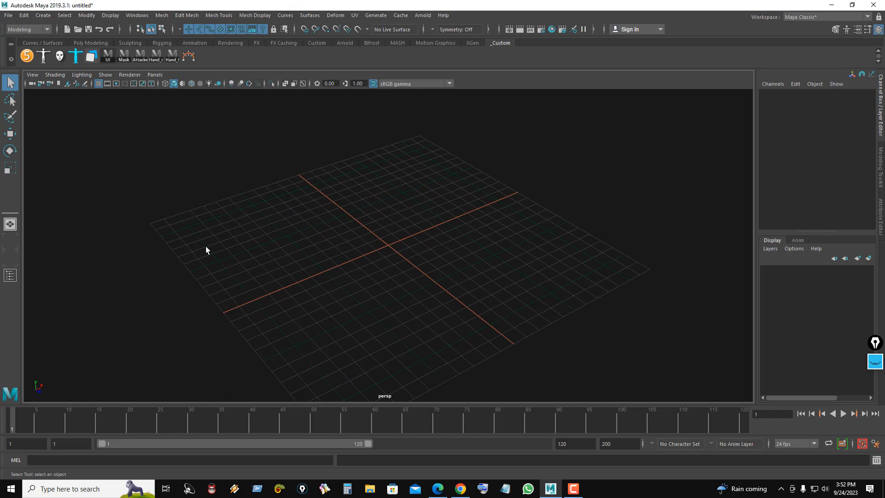
{"action": "right_click", "coordinate": [11, 243]}
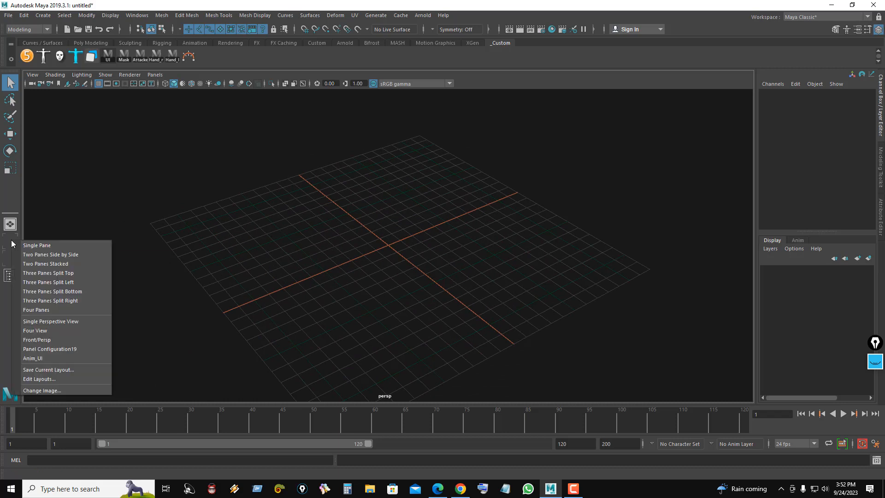
{"action": "left_click", "coordinate": [29, 256]}
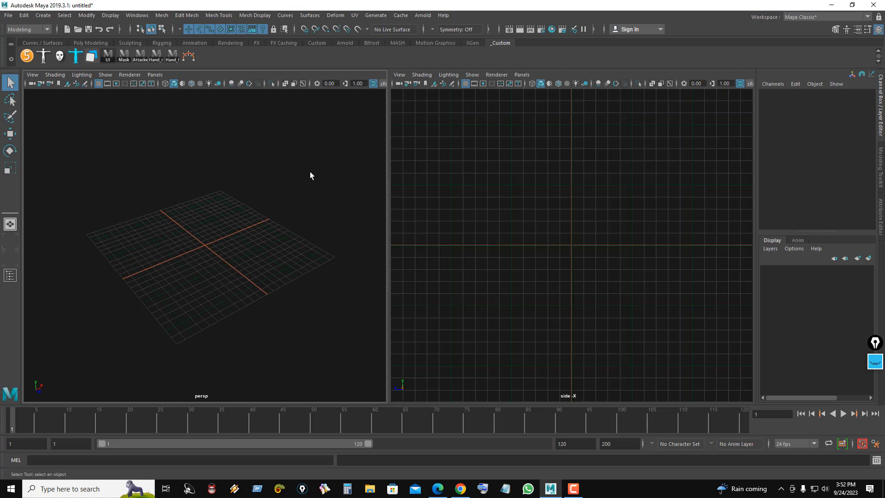
{"action": "left_click", "coordinate": [158, 79]}
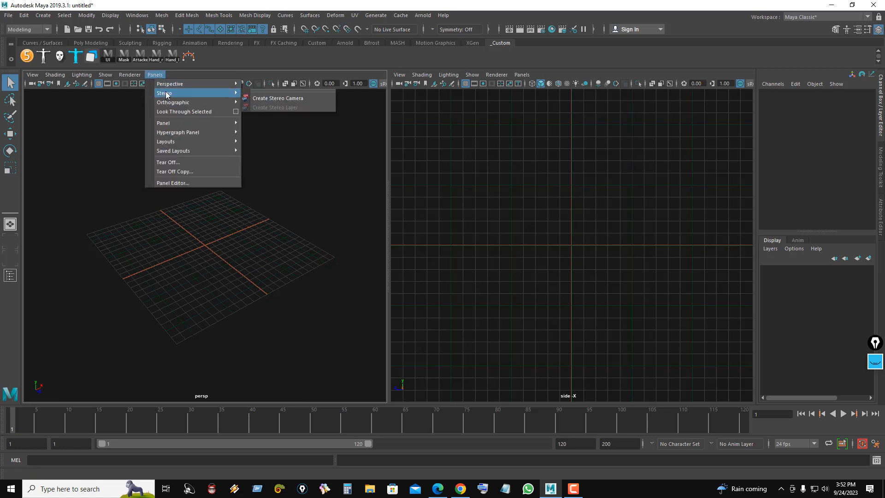
{"action": "mouse_move", "coordinate": [174, 102]}
{"action": "left_click", "coordinate": [271, 103]}
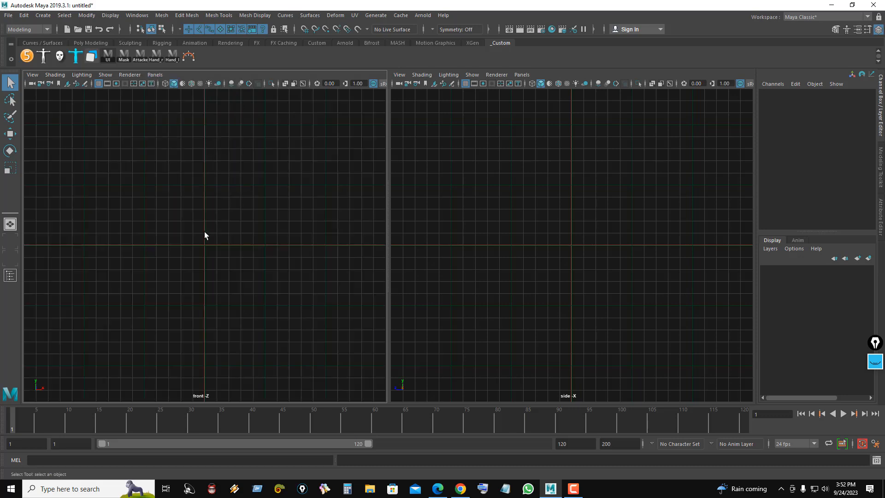
Show the persp camera view in the second pane in place of the side view
{"action": "left_click", "coordinate": [522, 74]}
{"action": "mouse_move", "coordinate": [531, 87]}
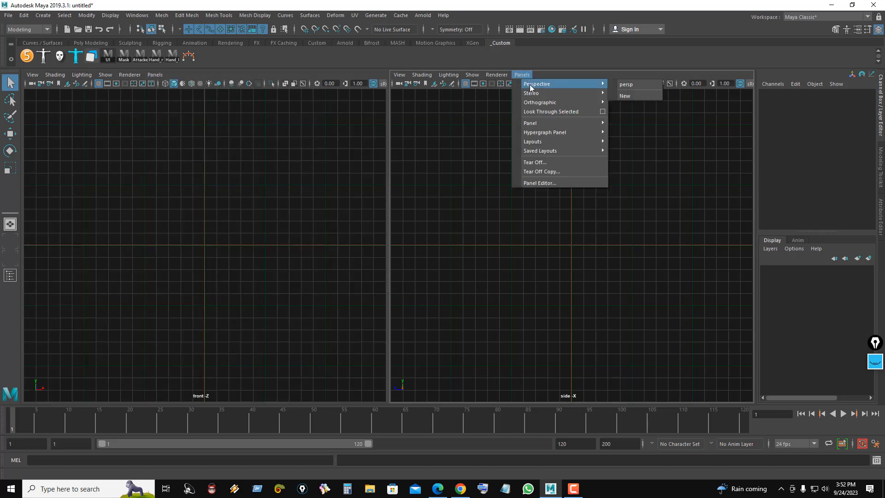
{"action": "left_click", "coordinate": [639, 85]}
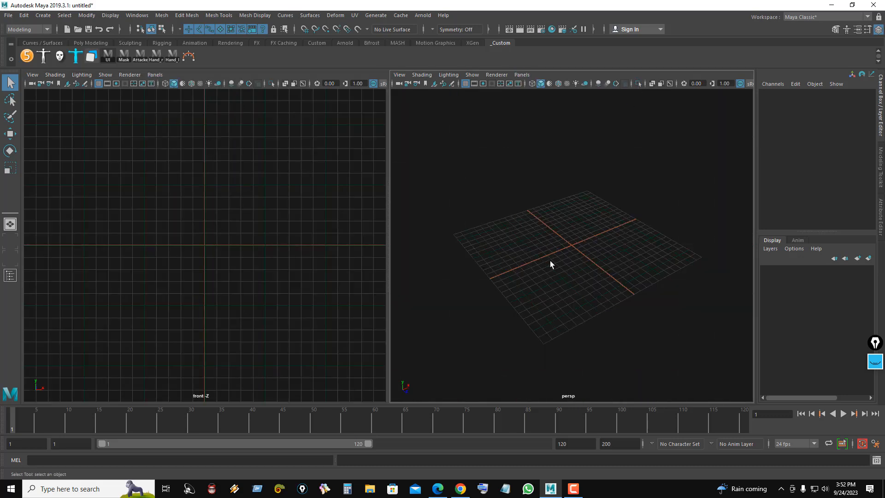
Save the current two-pane arrangement as a layout named MyLayout
{"action": "scroll", "coordinate": [511, 253], "scroll_direction": "up", "scroll_amount": 5}
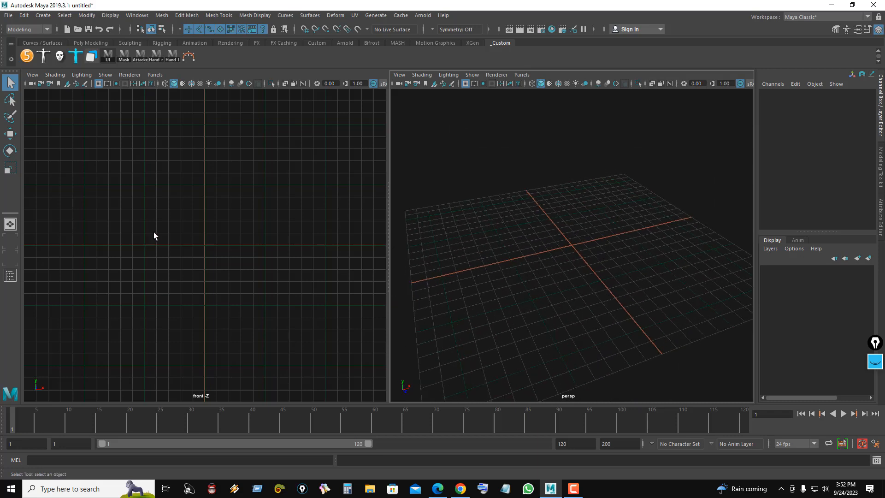
{"action": "right_click", "coordinate": [13, 242]}
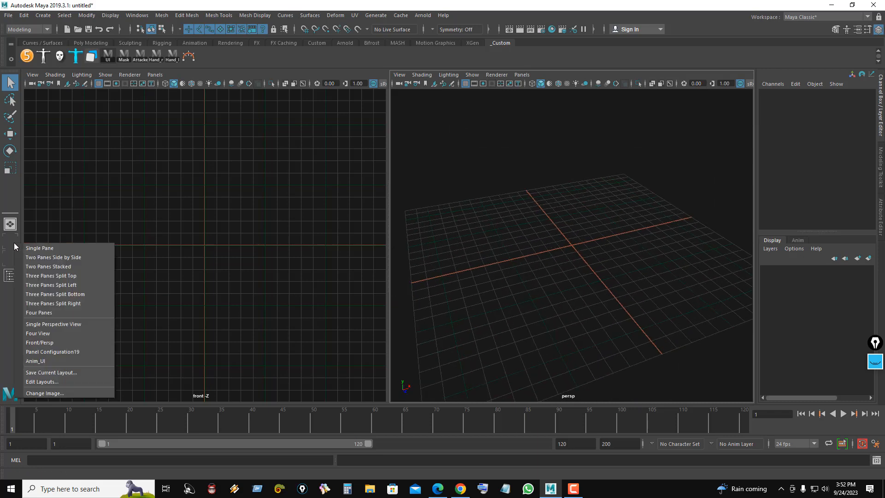
{"action": "left_click", "coordinate": [59, 372]}
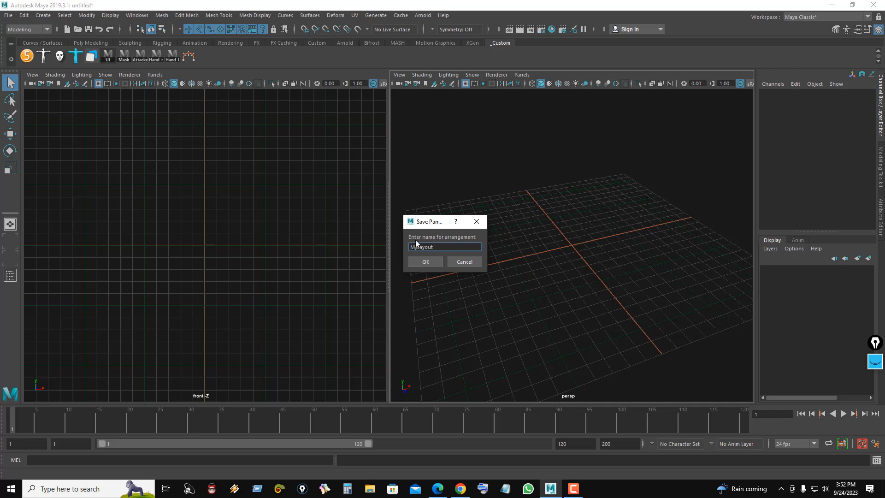
{"action": "left_click", "coordinate": [431, 263]}
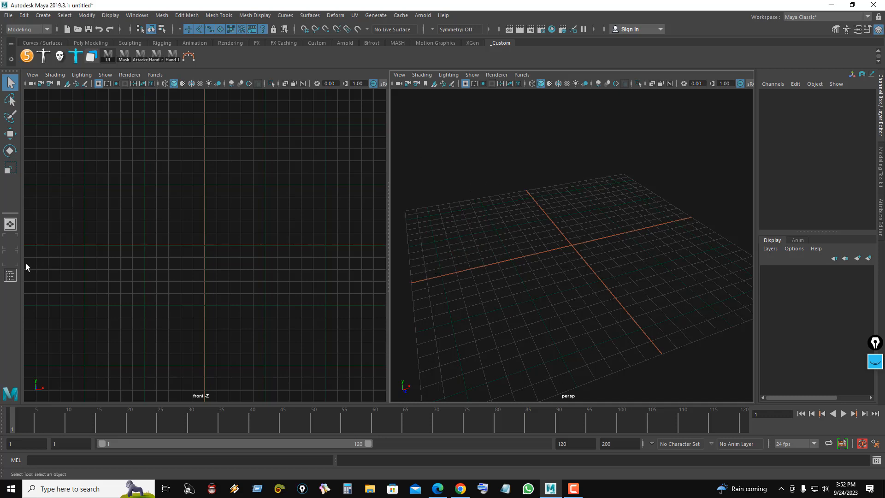
Add the saved MyLayout panel layout to the _Custom shelf as a button
{"action": "right_click", "coordinate": [12, 245]}
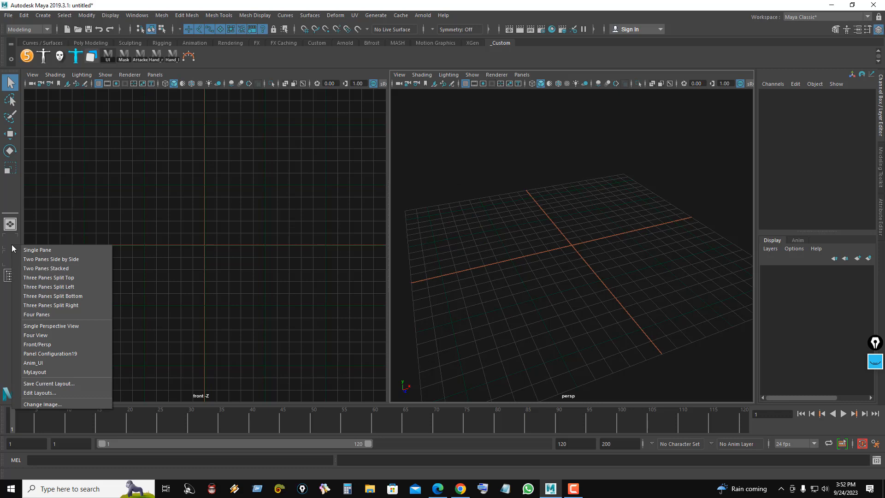
{"action": "left_click", "coordinate": [49, 393]}
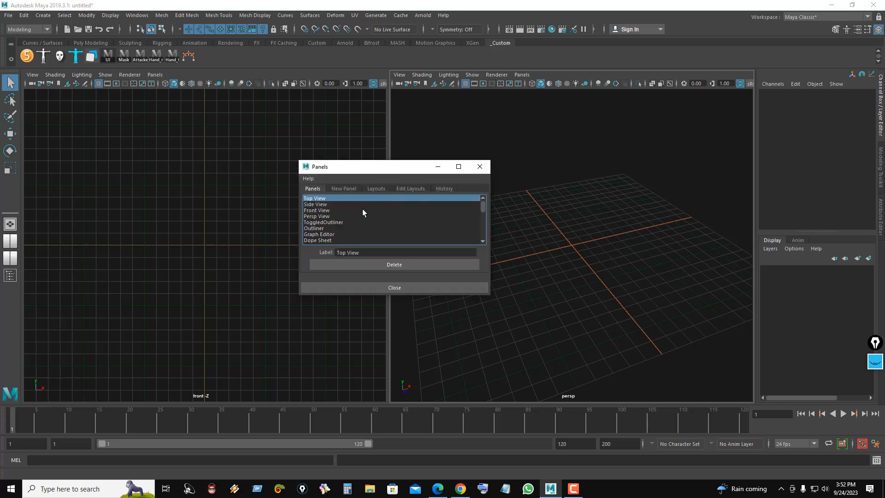
{"action": "left_click", "coordinate": [379, 189]}
{"action": "scroll", "coordinate": [381, 236], "scroll_direction": "down", "scroll_amount": 5}
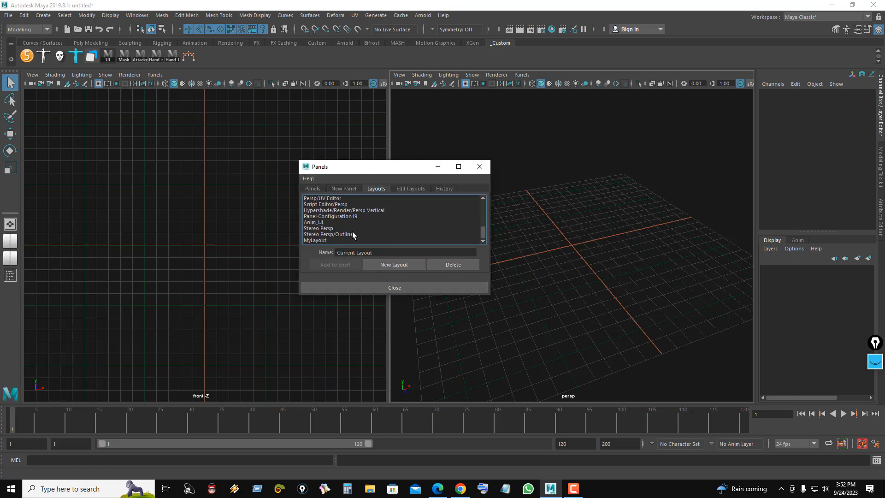
{"action": "left_click", "coordinate": [321, 241]}
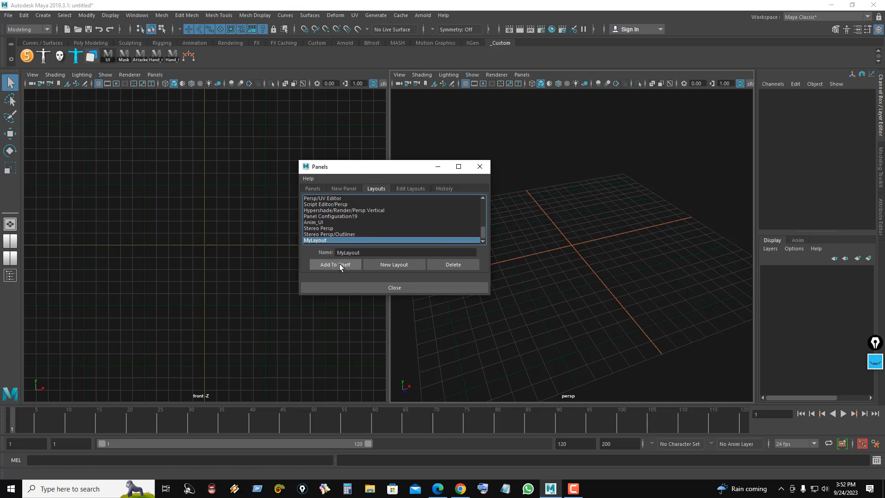
{"action": "left_click", "coordinate": [338, 265]}
{"action": "left_click", "coordinate": [393, 287]}
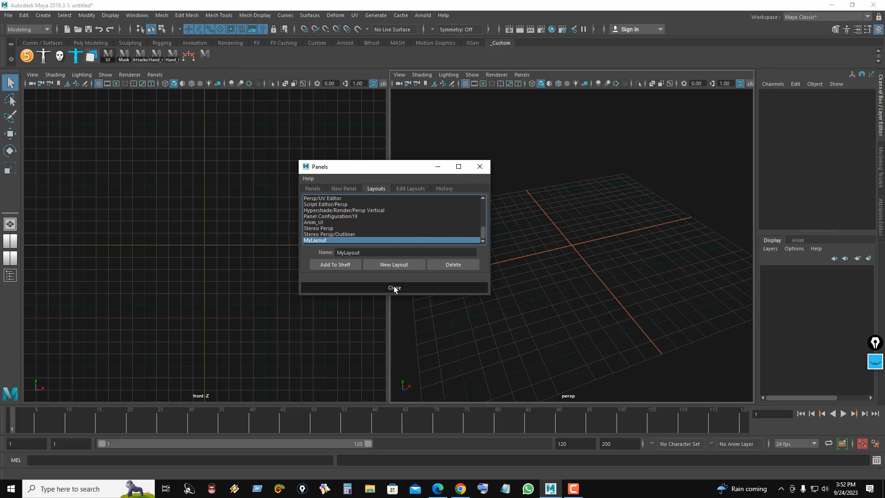
Give the MyLayout shelf button the factory icon airField.svg and save all shelves
{"action": "right_click", "coordinate": [205, 54]}
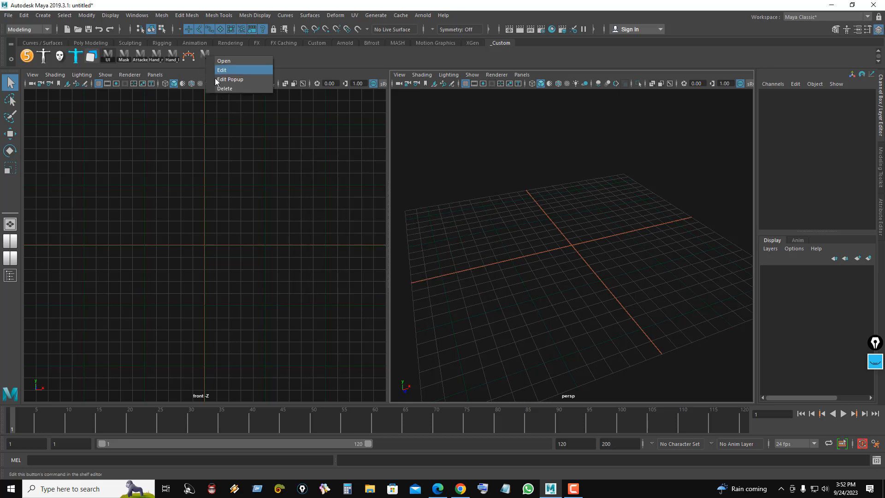
{"action": "left_click", "coordinate": [221, 72]}
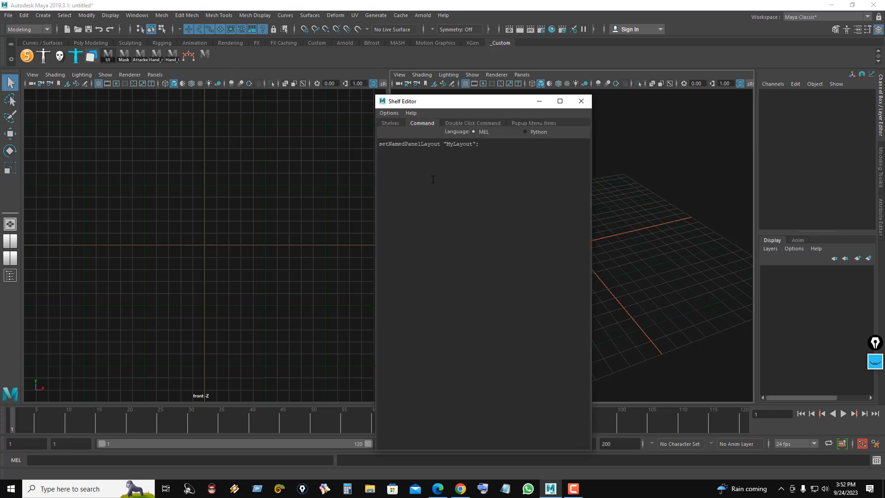
{"action": "left_click", "coordinate": [395, 124]}
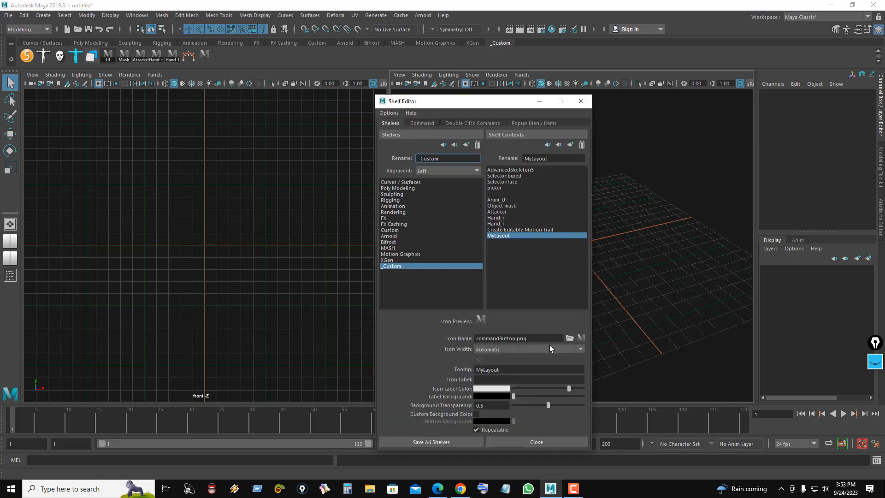
{"action": "left_click", "coordinate": [581, 338]}
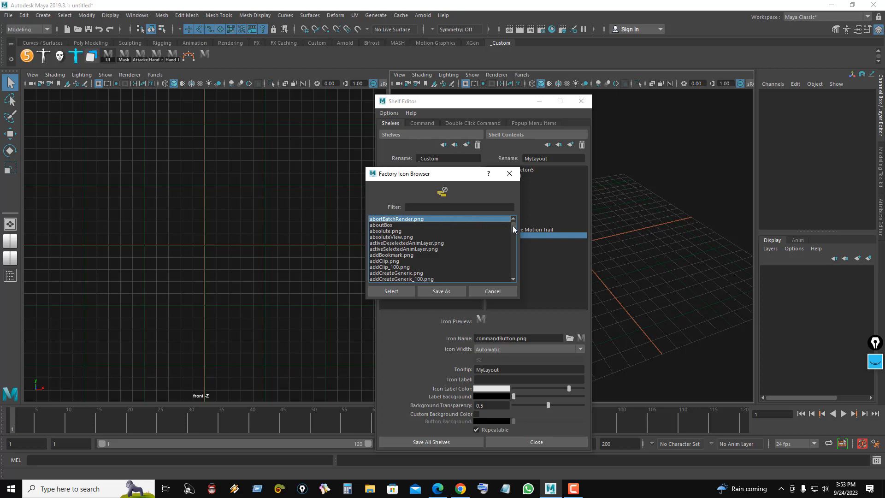
{"action": "left_click_drag", "start_coordinate": [512, 225], "coordinate": [512, 224]}
{"action": "key", "text": "Down"}
{"action": "key", "text": "Down"}
{"action": "key", "text": "Down"}
{"action": "key", "text": "Down"}
{"action": "key", "text": "Down"}
{"action": "key", "text": "Down"}
{"action": "key", "text": "Down"}
{"action": "key", "text": "Down"}
{"action": "key", "text": "Down"}
{"action": "key", "text": "Down"}
{"action": "key", "text": "Down"}
{"action": "key", "text": "Down"}
{"action": "key", "text": "Down"}
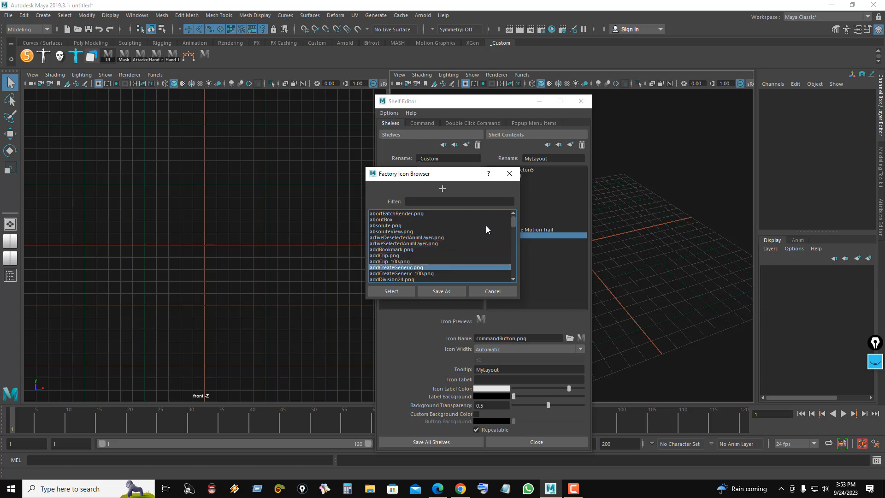
{"action": "key", "text": "Down"}
{"action": "key", "text": "Down"}
{"action": "key", "text": "Down"}
{"action": "key", "text": "Down"}
{"action": "key", "text": "Down"}
{"action": "key", "text": "Down"}
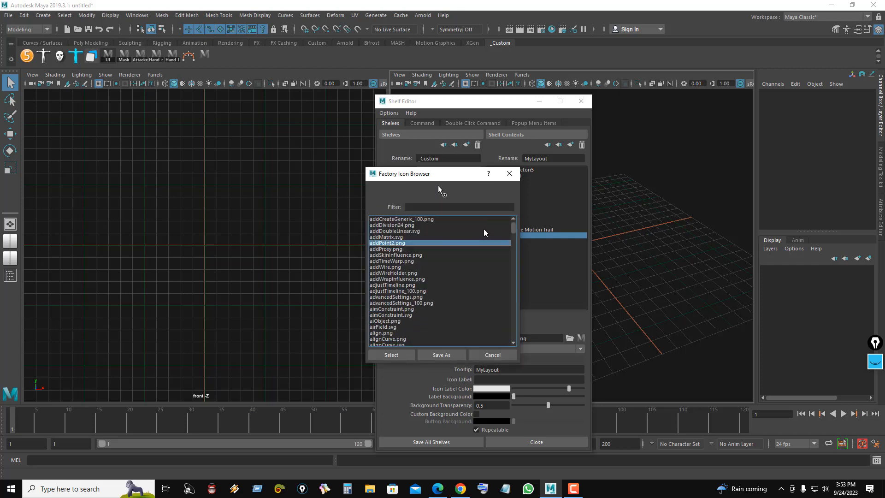
{"action": "key", "text": "Down"}
{"action": "key", "text": "Down"}
{"action": "key", "text": "Down"}
{"action": "key", "text": "Down"}
{"action": "key", "text": "Down"}
{"action": "key", "text": "Down"}
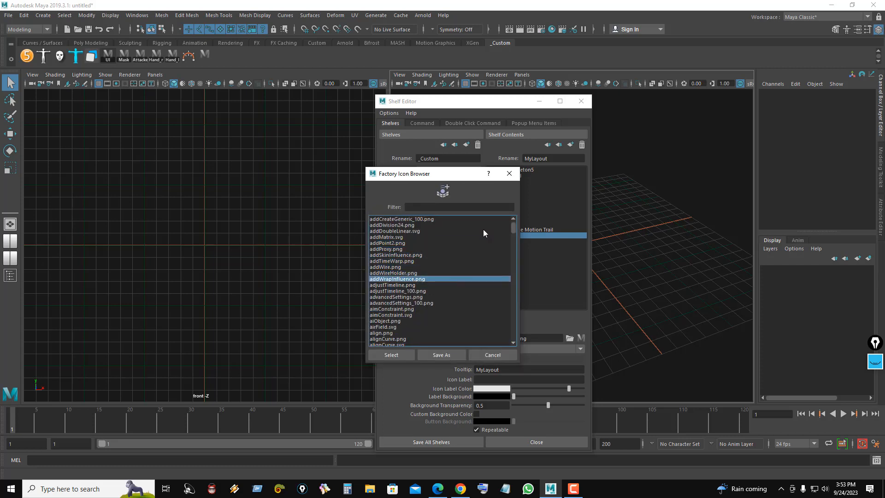
{"action": "key", "text": "Down"}
{"action": "key", "text": "Down"}
{"action": "key", "text": "Down"}
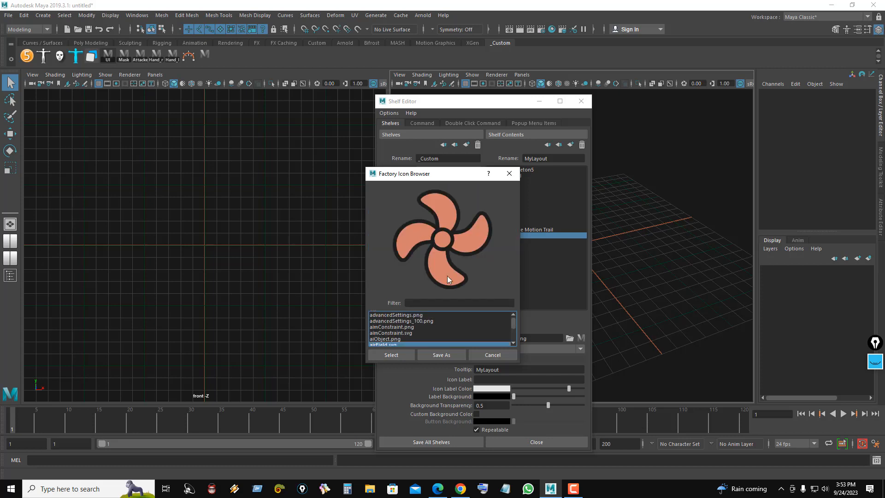
{"action": "left_click", "coordinate": [393, 352]}
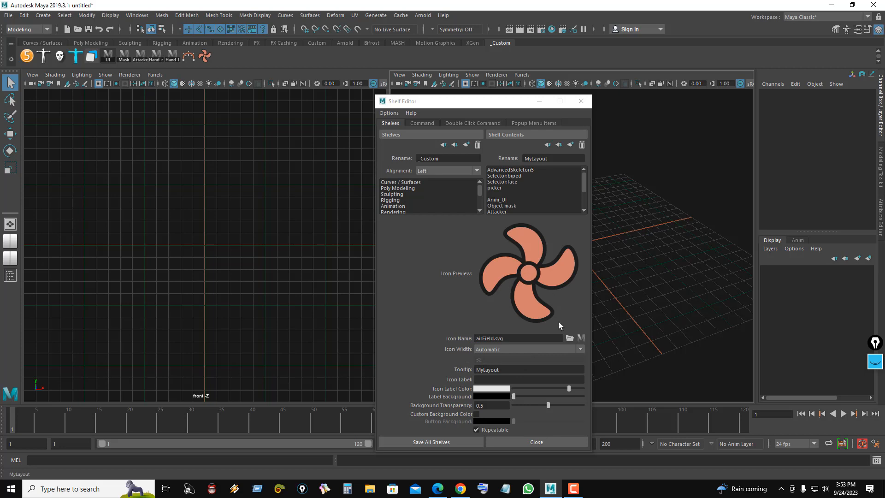
{"action": "left_click", "coordinate": [453, 441]}
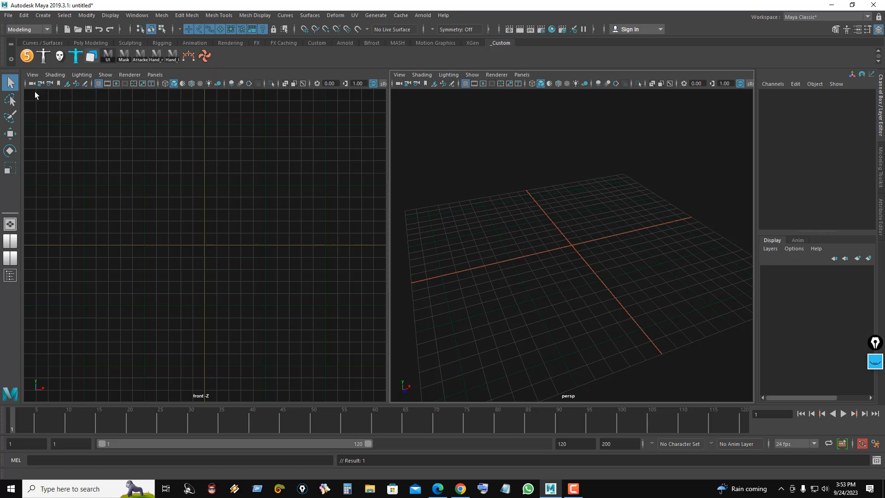
{"action": "left_click", "coordinate": [11, 58]}
{"action": "left_click", "coordinate": [39, 132]}
Maximize the persp view to a single pane, and restore the two-pane arrangement with the MyLayout shelf button
{"action": "left_click_drag", "start_coordinate": [541, 230], "coordinate": [575, 245], "text": "alt"}
{"action": "scroll", "coordinate": [276, 213], "scroll_direction": "down", "scroll_amount": 2}
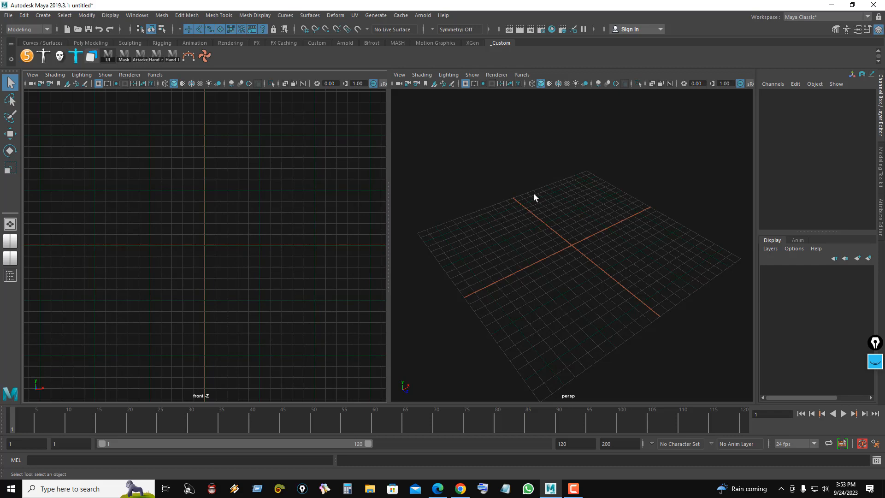
{"action": "key", "text": "space"}
{"action": "left_click_drag", "start_coordinate": [596, 231], "coordinate": [537, 208], "text": "alt"}
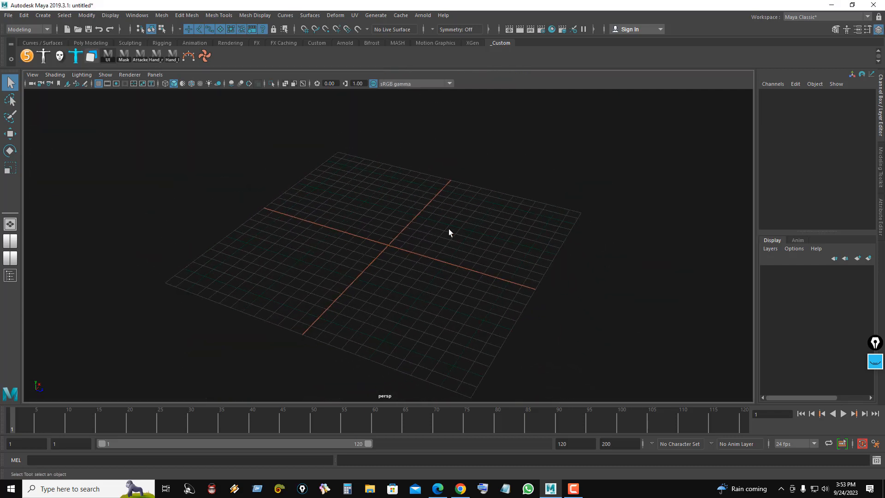
{"action": "left_click", "coordinate": [206, 62]}
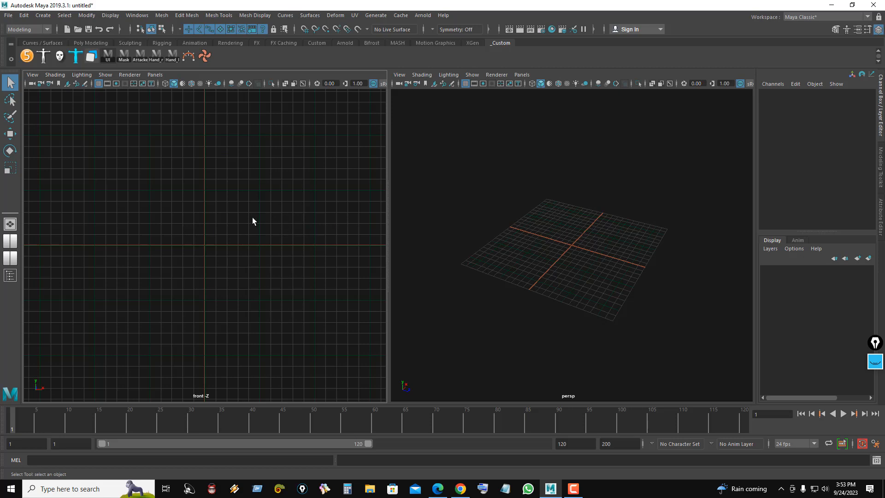
{"action": "scroll", "coordinate": [195, 213], "scroll_direction": "down", "scroll_amount": 7}
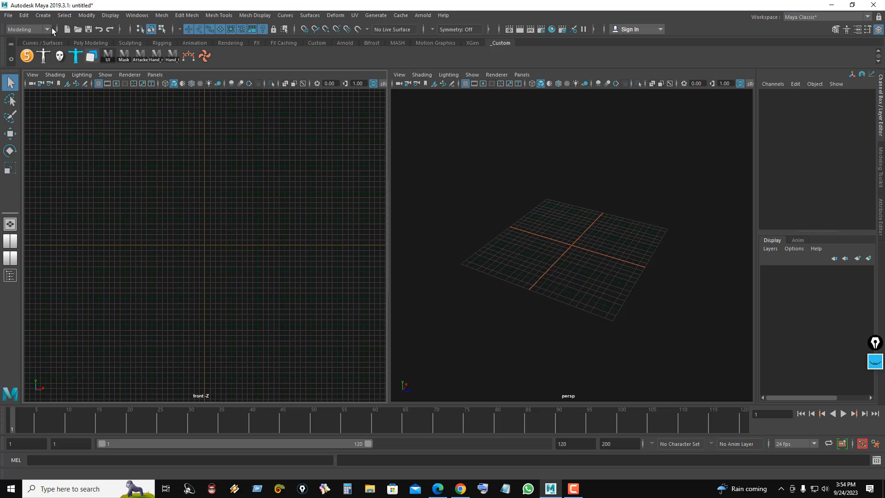
Draw a straight EP curve of 12 evenly spaced, grid-snapped edit points down the vertical axis of the front view
{"action": "left_click", "coordinate": [42, 16]}
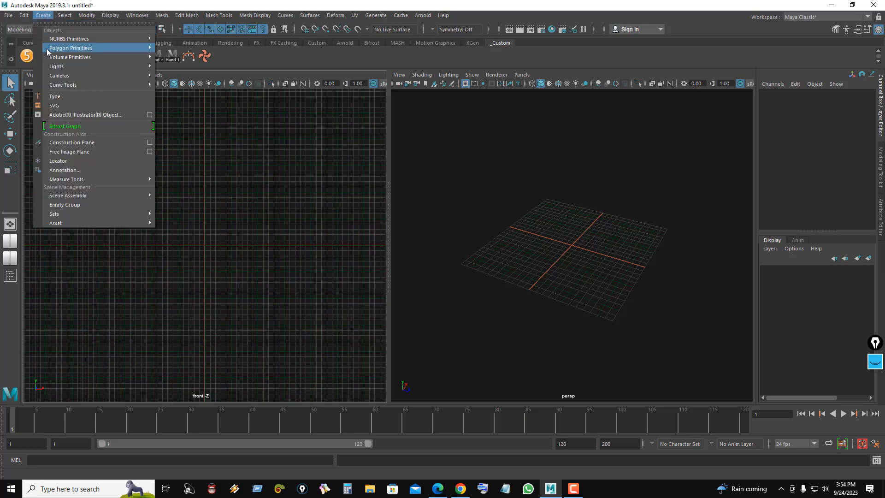
{"action": "mouse_move", "coordinate": [54, 58]}
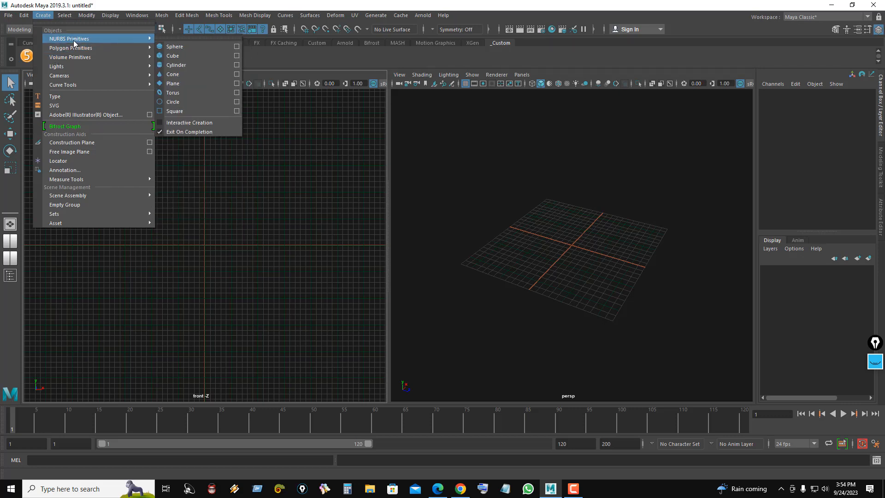
{"action": "mouse_move", "coordinate": [76, 85]}
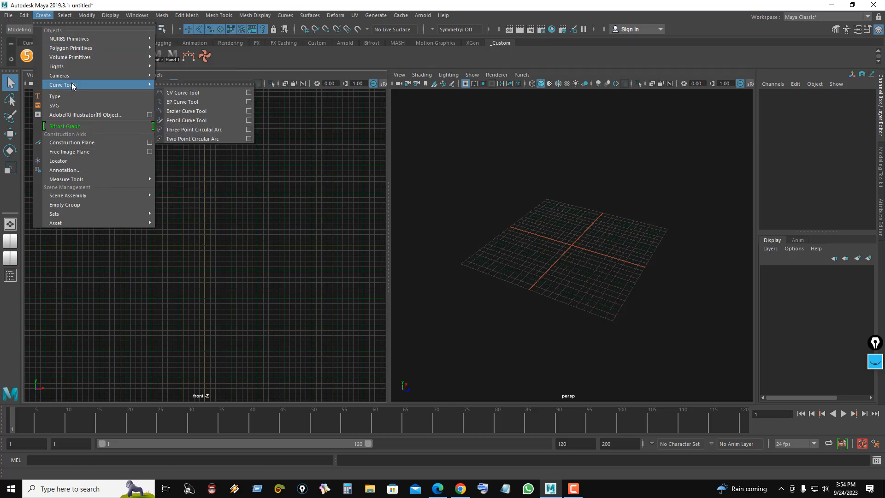
{"action": "left_click", "coordinate": [181, 102]}
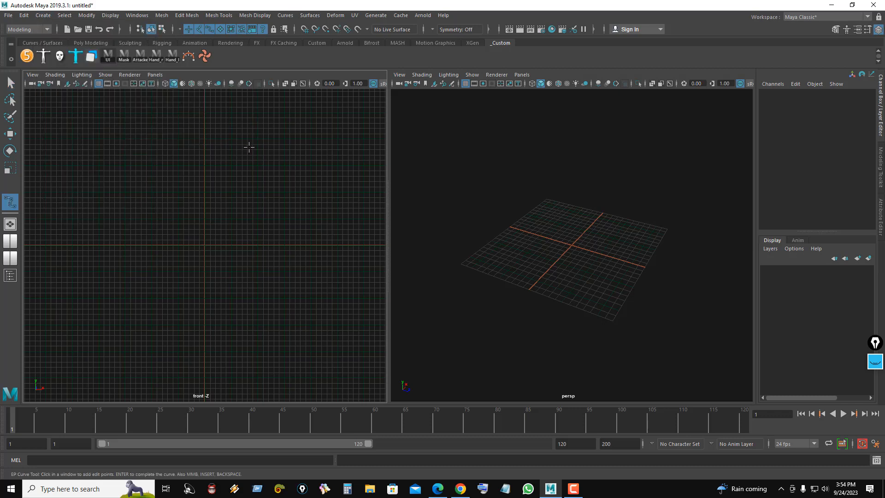
{"action": "left_click", "coordinate": [305, 30]}
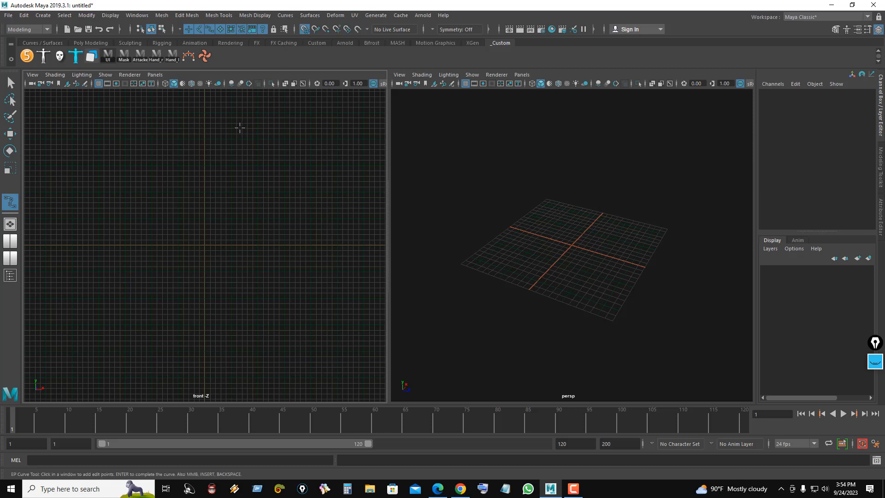
{"action": "key", "text": "ctrl+z"}
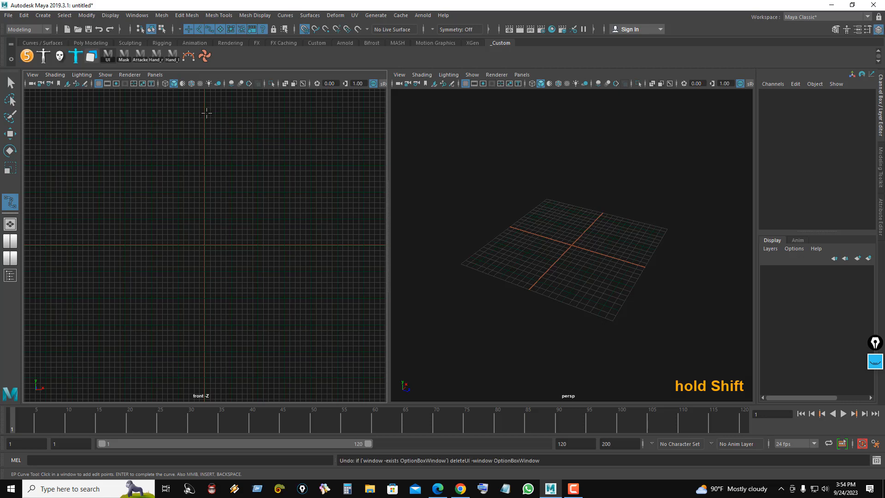
{"action": "left_click", "coordinate": [205, 112]}
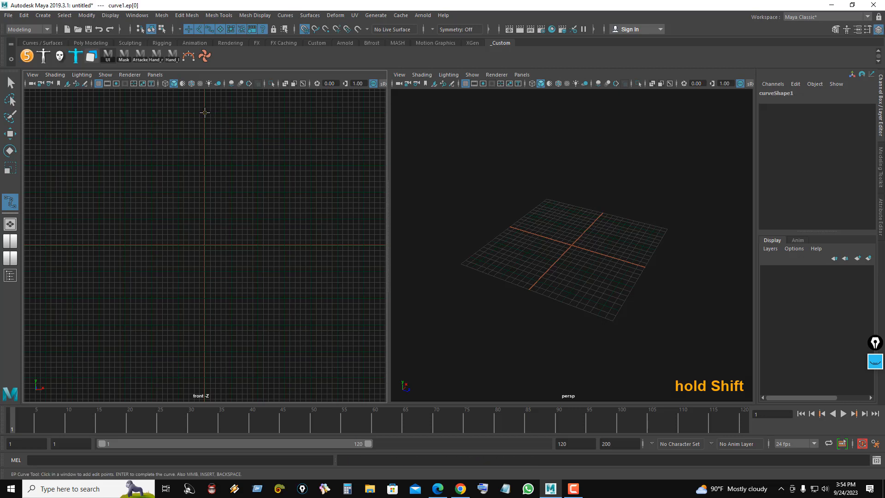
{"action": "left_click", "coordinate": [204, 139]}
{"action": "left_click", "coordinate": [204, 165]}
{"action": "left_click", "coordinate": [205, 191]}
{"action": "left_click", "coordinate": [205, 218]}
{"action": "left_click", "coordinate": [204, 245]}
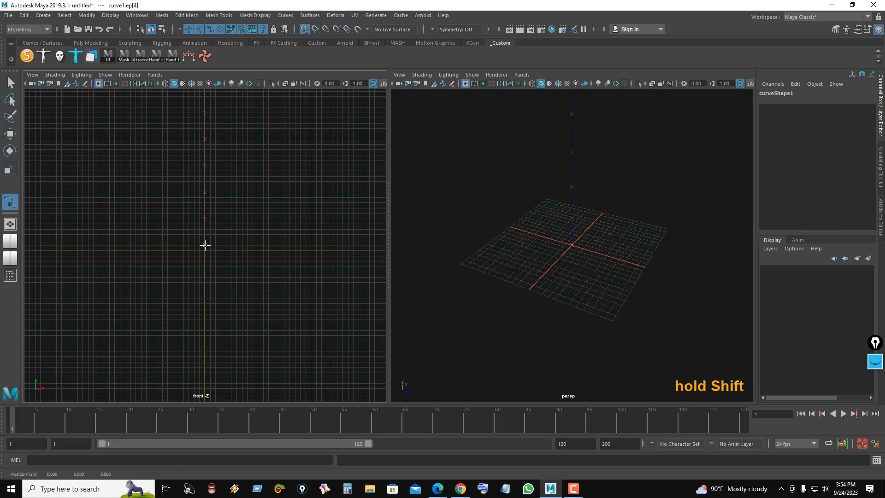
{"action": "left_click", "coordinate": [204, 271]}
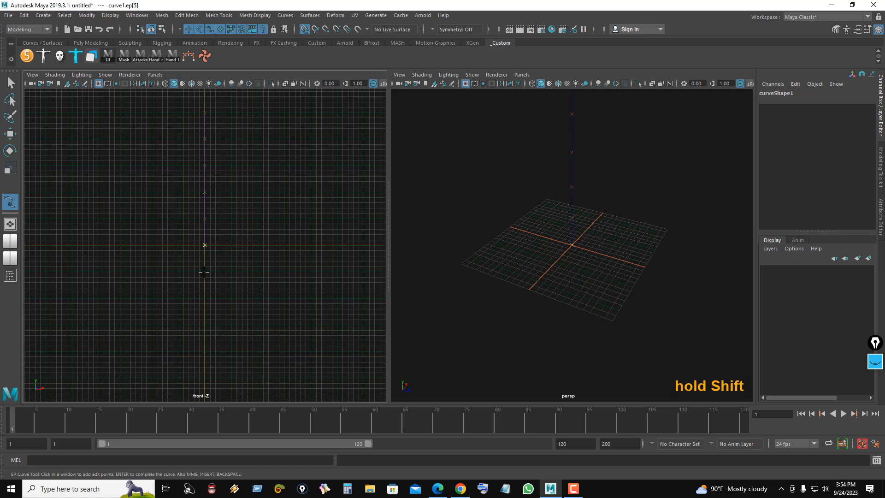
{"action": "left_click", "coordinate": [205, 298]}
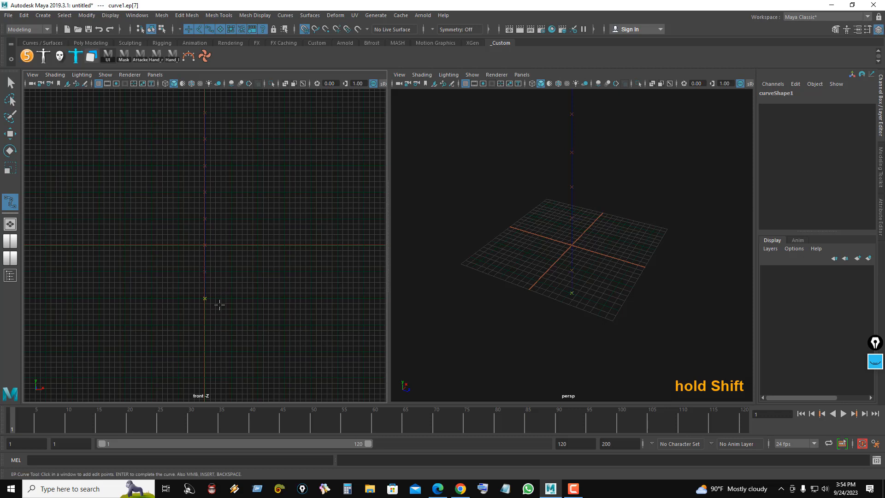
{"action": "left_click", "coordinate": [204, 324]}
{"action": "left_click", "coordinate": [204, 351]}
{"action": "left_click", "coordinate": [204, 377]}
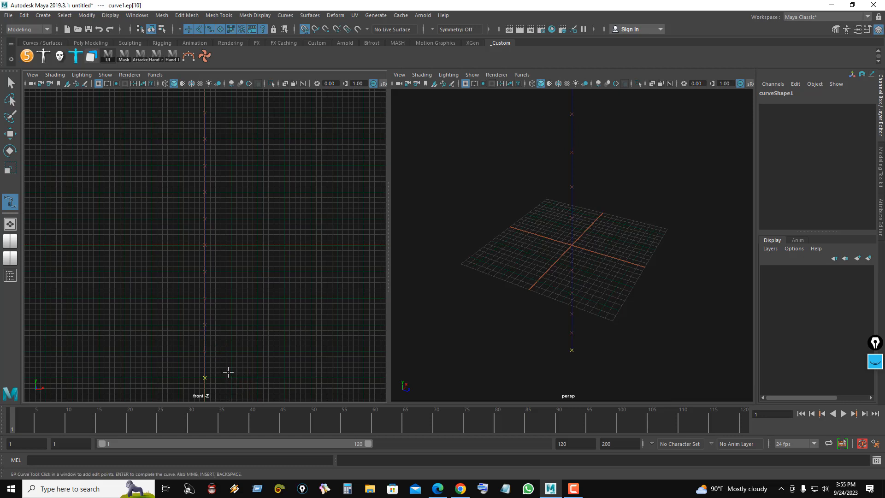
{"action": "scroll", "coordinate": [259, 314], "scroll_direction": "down", "scroll_amount": 4}
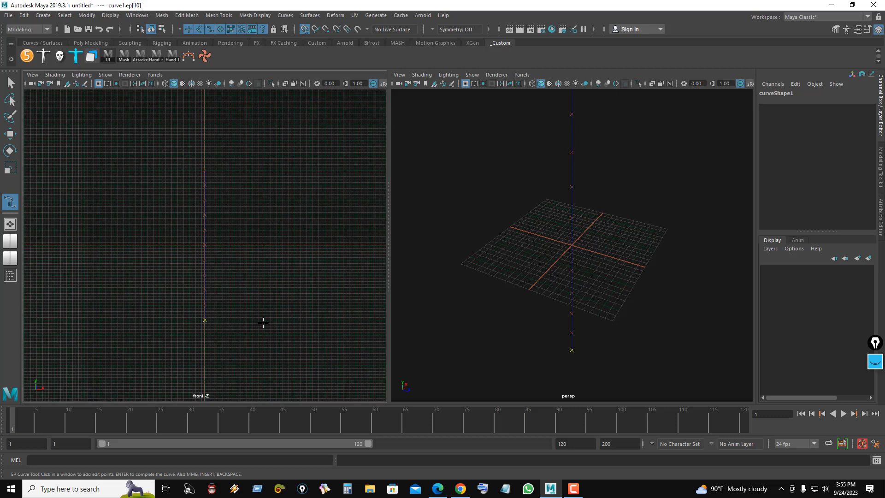
{"action": "left_click", "coordinate": [205, 335]}
{"action": "left_click", "coordinate": [10, 83]}
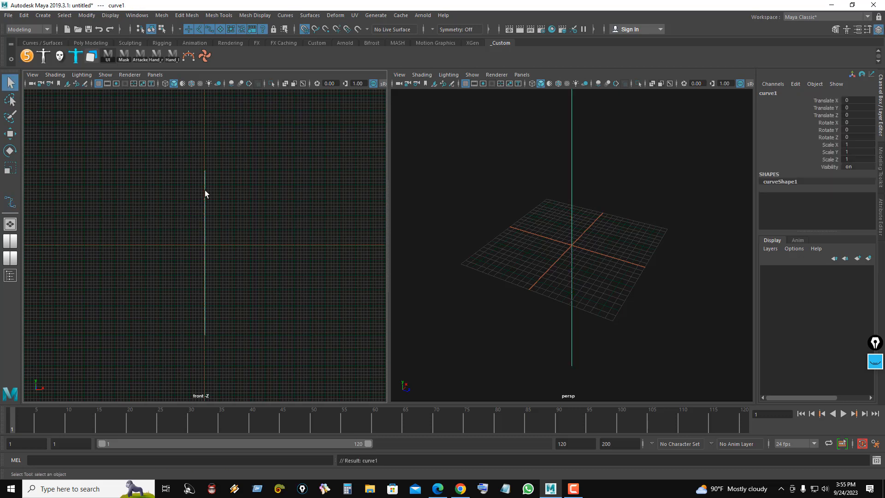
Select the vertical curve in the persp view and set its Rotate Z to 90
{"action": "left_click_drag", "start_coordinate": [599, 240], "coordinate": [652, 229], "text": "alt"}
{"action": "scroll", "coordinate": [655, 228], "scroll_direction": "down", "scroll_amount": 1}
{"action": "left_click", "coordinate": [589, 187]}
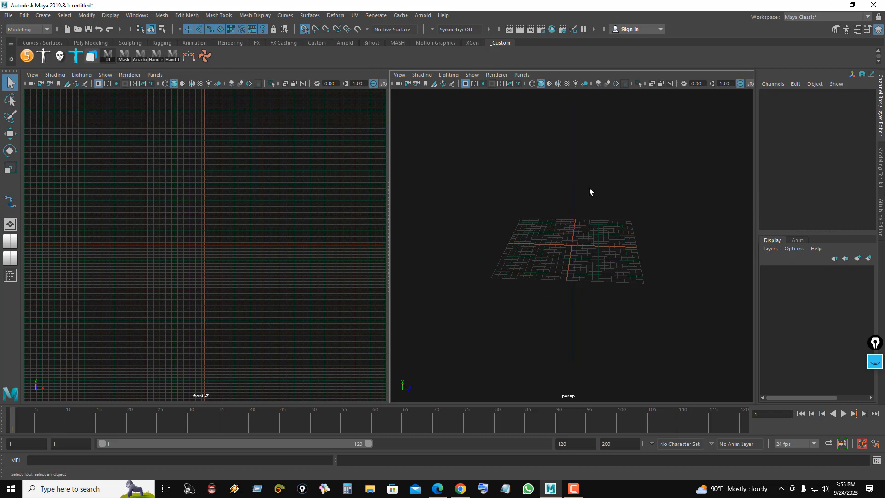
{"action": "scroll", "coordinate": [620, 196], "scroll_direction": "up", "scroll_amount": 3}
{"action": "scroll", "coordinate": [622, 199], "scroll_direction": "down", "scroll_amount": 5}
{"action": "left_click_drag", "start_coordinate": [620, 199], "coordinate": [522, 239], "text": "alt"}
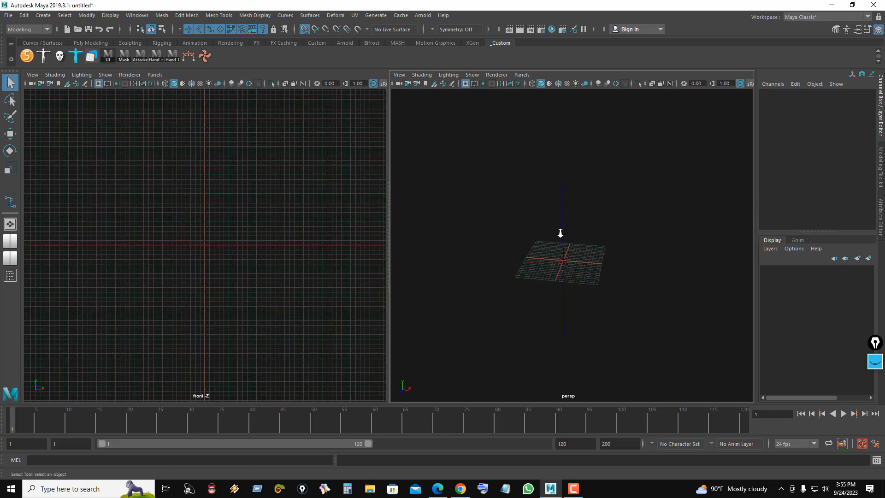
{"action": "scroll", "coordinate": [559, 232], "scroll_direction": "up", "scroll_amount": 2}
{"action": "left_click", "coordinate": [556, 187]}
{"action": "key", "text": "e"}
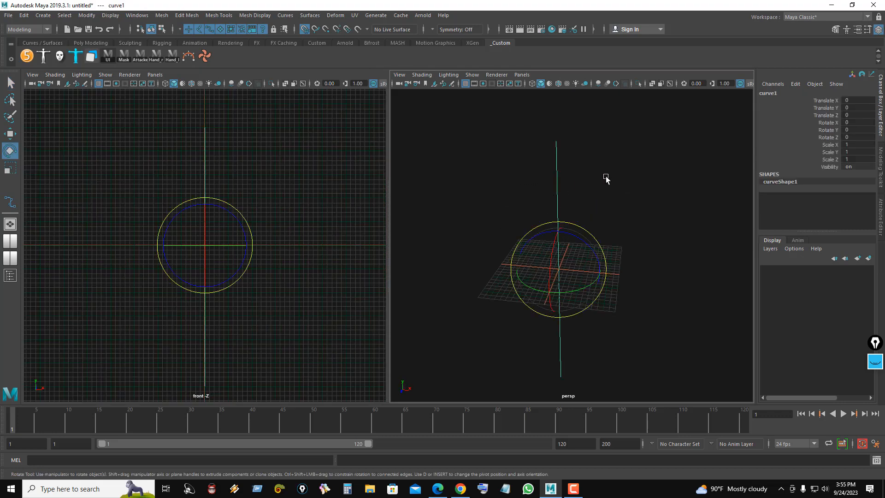
{"action": "left_click_drag", "start_coordinate": [611, 223], "coordinate": [645, 217], "text": "alt"}
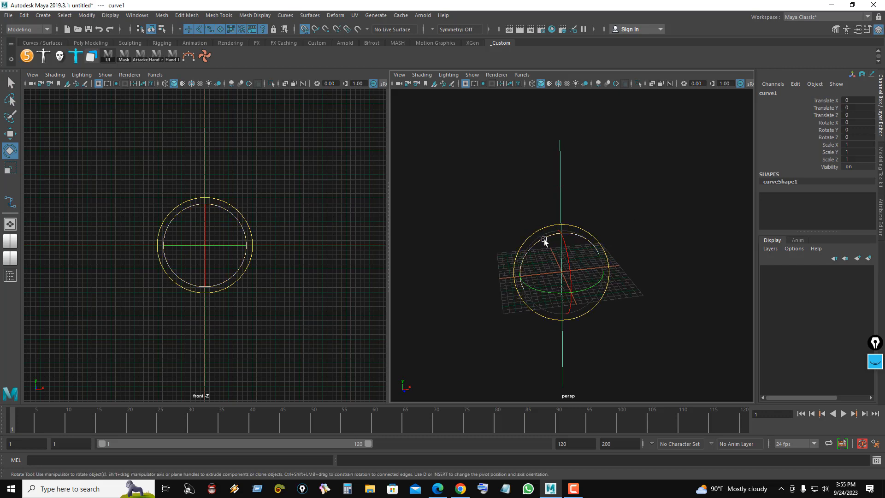
{"action": "left_click_drag", "start_coordinate": [543, 239], "coordinate": [699, 197]}
{"action": "double_click", "coordinate": [863, 138]}
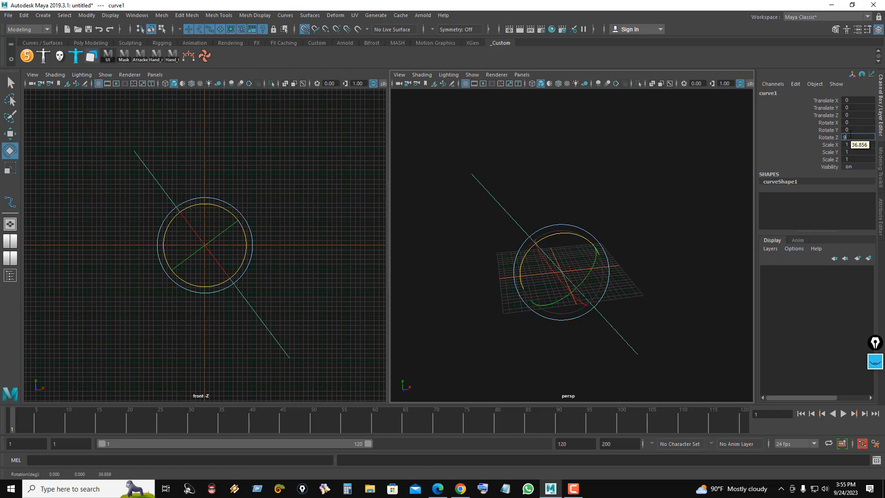
{"action": "key", "text": "Return"}
{"action": "right_click_drag", "start_coordinate": [627, 175], "coordinate": [656, 161]}
{"action": "left_click", "coordinate": [654, 159]}
{"action": "right_click_drag", "start_coordinate": [559, 213], "coordinate": [643, 239], "text": "alt"}
{"action": "left_click_drag", "start_coordinate": [643, 240], "coordinate": [625, 251], "text": "alt"}
{"action": "key", "text": "ctrl+z"}
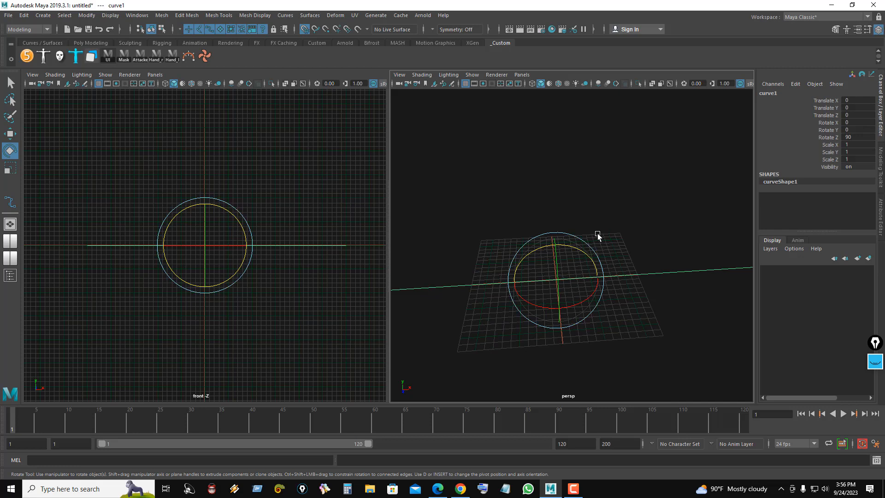
Switch the curve to control vertex mode and select only its middle control vertex
{"action": "key", "text": "q"}
{"action": "left_click_drag", "start_coordinate": [534, 239], "coordinate": [562, 241], "text": "alt"}
{"action": "right_click_drag", "start_coordinate": [579, 207], "coordinate": [563, 215]}
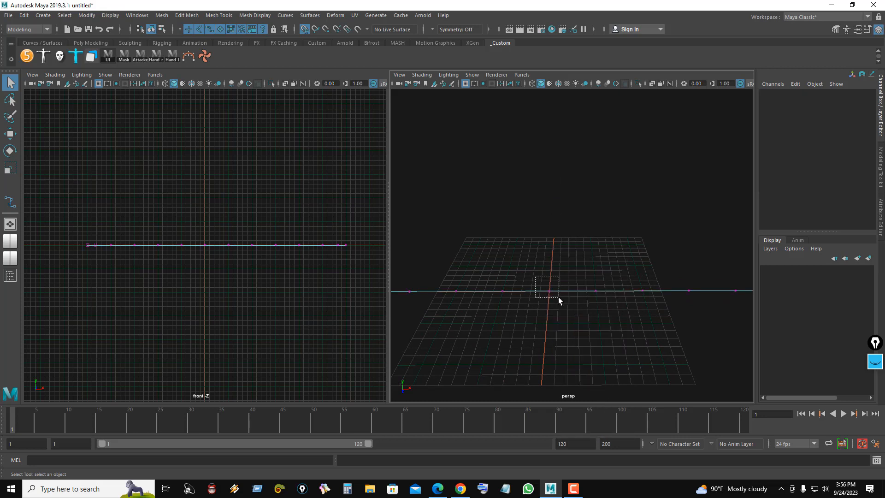
{"action": "left_click_drag", "start_coordinate": [557, 296], "coordinate": [557, 297]}
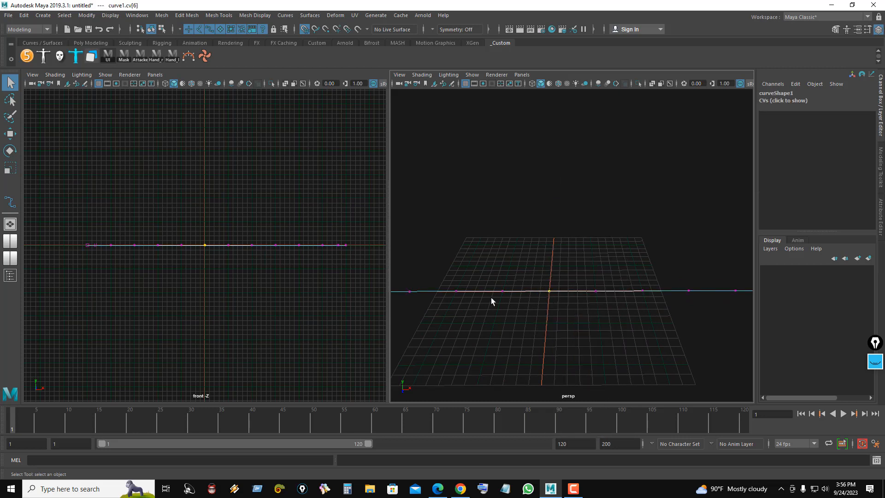
{"action": "mouse_move", "coordinate": [521, 284]}
{"action": "right_mouse_down", "text": "alt"}
{"action": "mouse_move", "coordinate": [560, 275]}
{"action": "mouse_move", "coordinate": [461, 258]}
{"action": "mouse_move", "coordinate": [524, 274]}
{"action": "right_mouse_up", "text": "alt"}
{"action": "left_click_drag", "start_coordinate": [518, 263], "coordinate": [593, 286]}
{"action": "scroll", "coordinate": [559, 280], "scroll_direction": "up", "scroll_amount": 2}
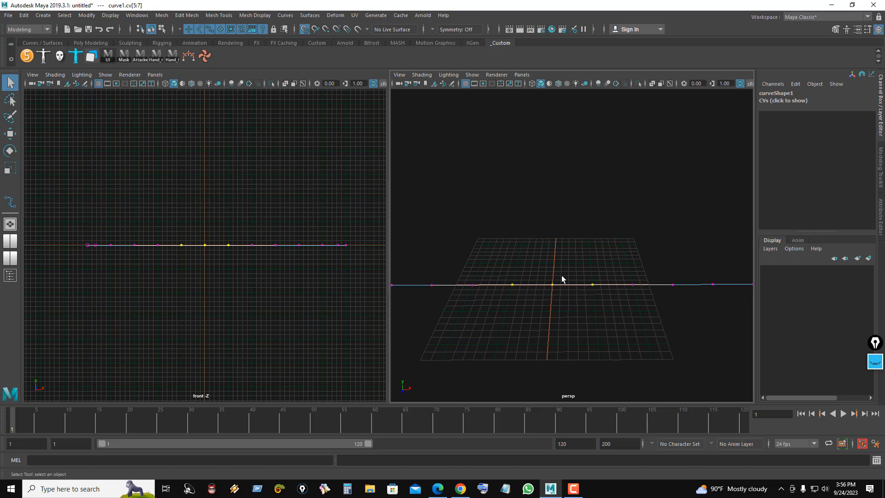
{"action": "left_click", "coordinate": [566, 271]}
{"action": "left_click_drag", "start_coordinate": [543, 273], "coordinate": [558, 296]}
Enable Soft Select for the Select Tool with a falloff radius of 14
{"action": "double_click", "coordinate": [11, 84]}
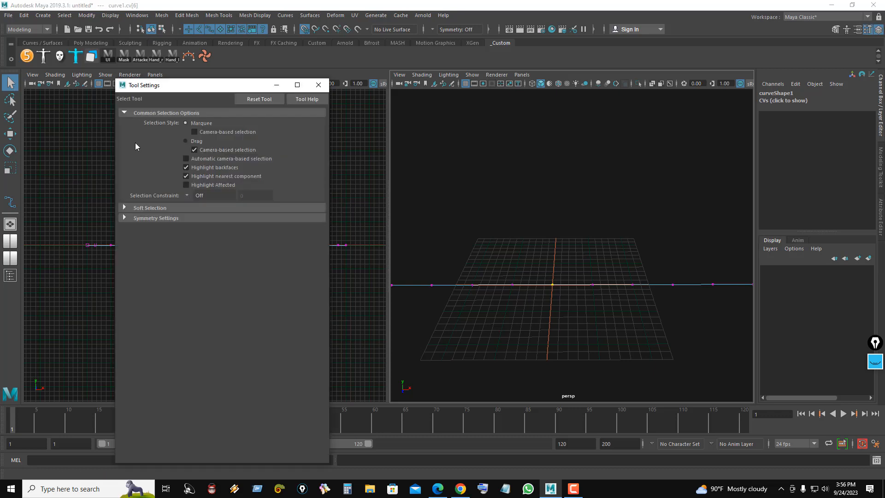
{"action": "left_click", "coordinate": [124, 208]}
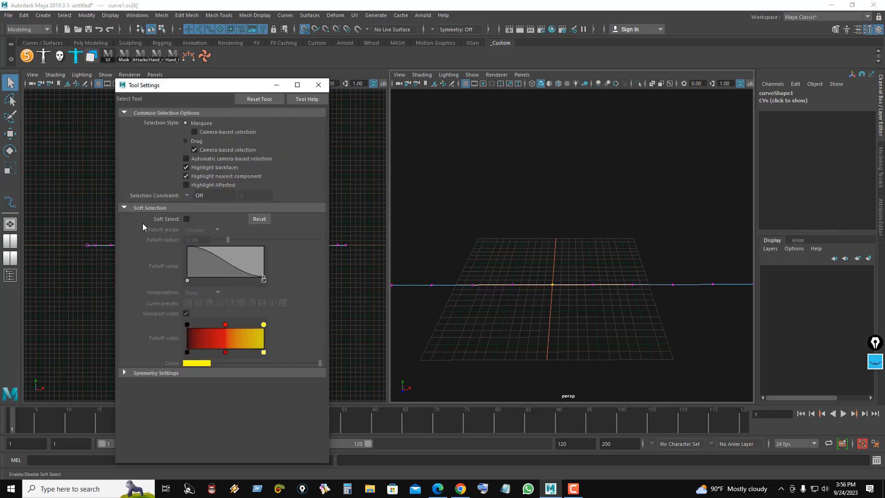
{"action": "left_click", "coordinate": [186, 219]}
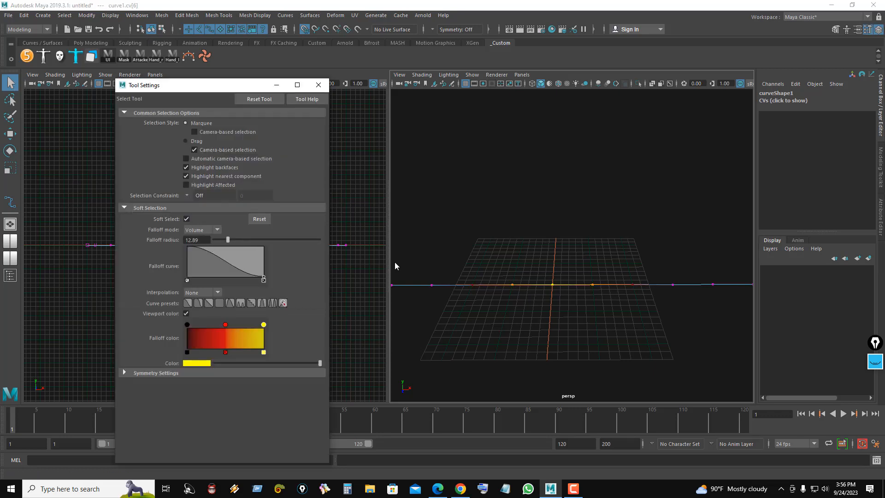
{"action": "left_click_drag", "start_coordinate": [188, 88], "coordinate": [567, 122]}
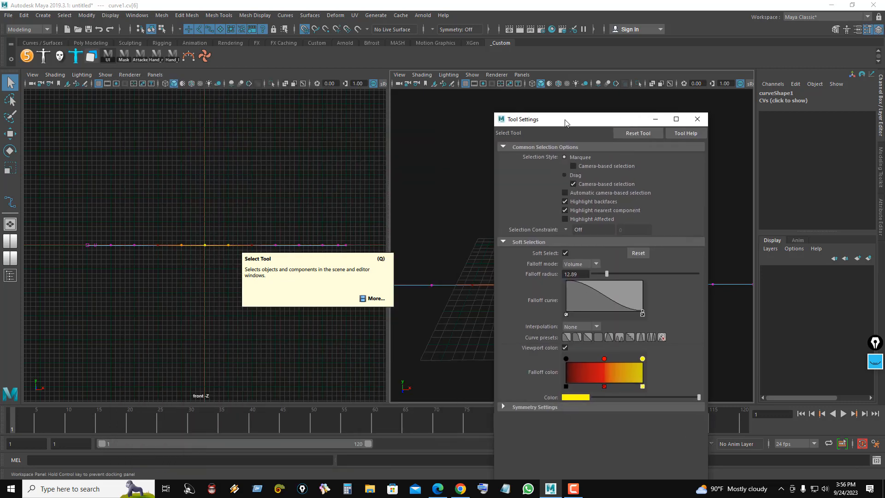
{"action": "left_click_drag", "start_coordinate": [581, 274], "coordinate": [417, 261]}
{"action": "type", "text": "14"}
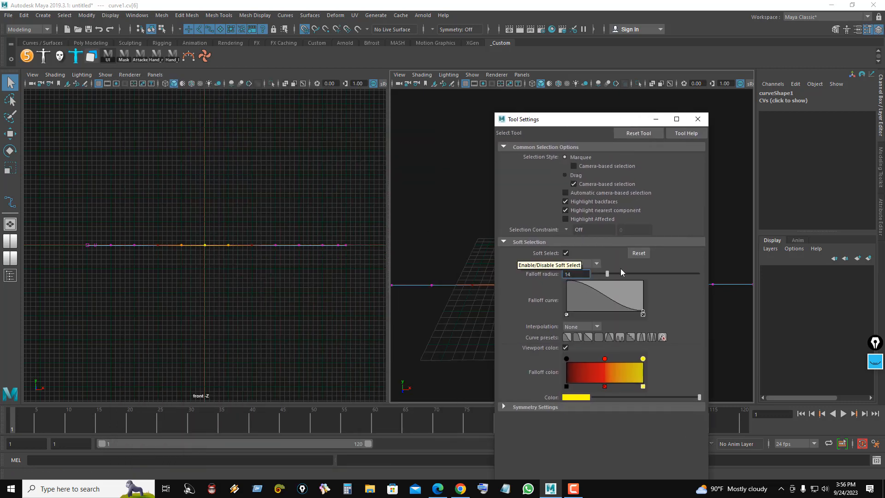
{"action": "key", "text": "Return"}
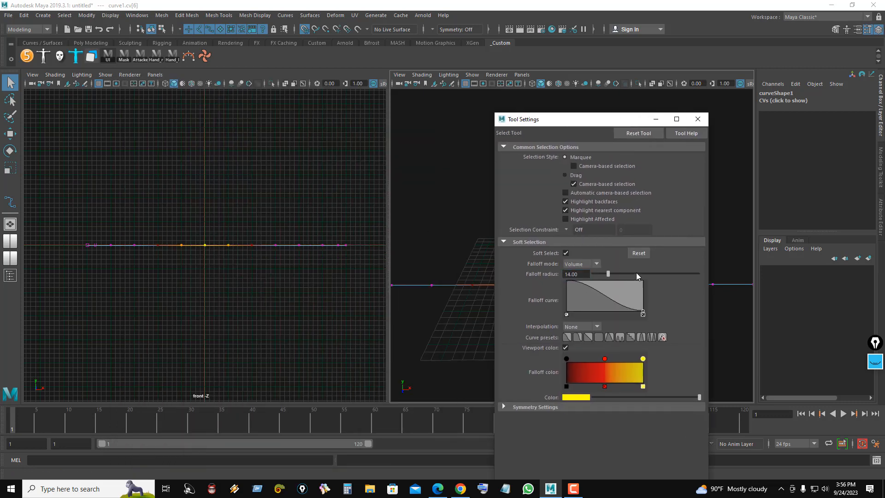
{"action": "left_click", "coordinate": [694, 121]}
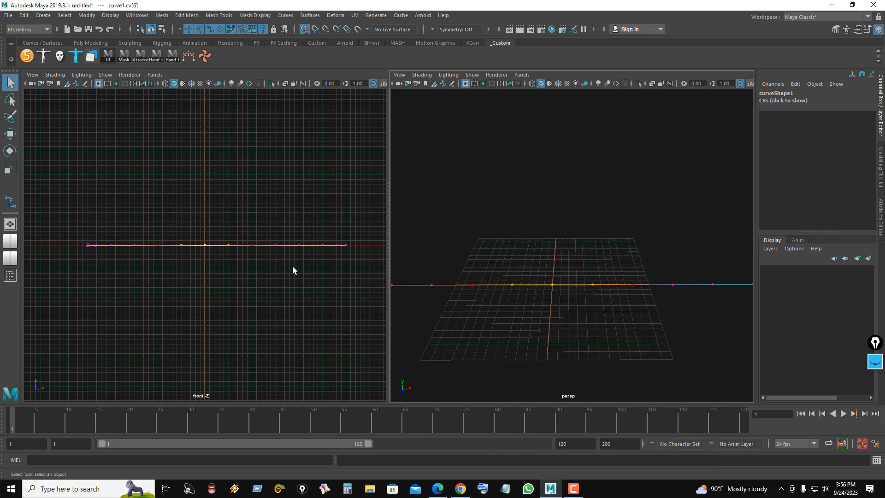
Turn off grid snapping and move the middle control vertex upward along Y in the front view, bending the curve into a smooth hump
{"action": "left_click", "coordinate": [10, 134]}
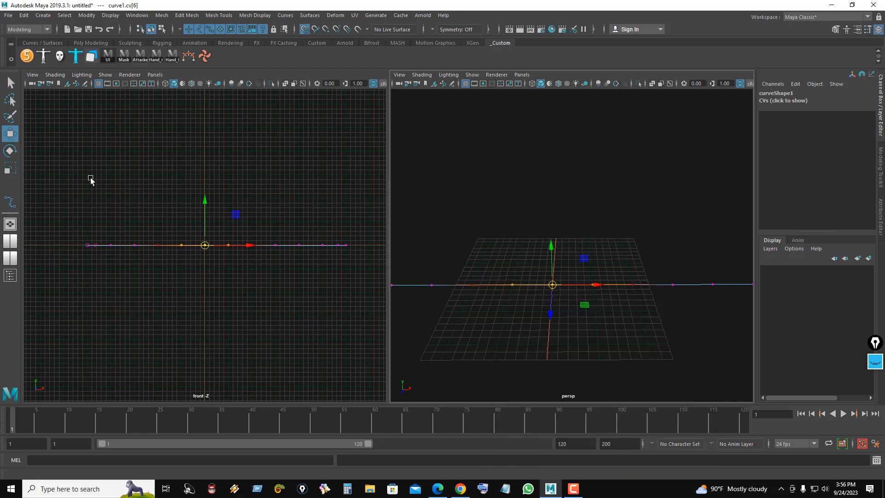
{"action": "left_click", "coordinate": [305, 31]}
{"action": "left_click_drag", "start_coordinate": [206, 201], "coordinate": [181, 185]}
{"action": "left_click", "coordinate": [181, 230]}
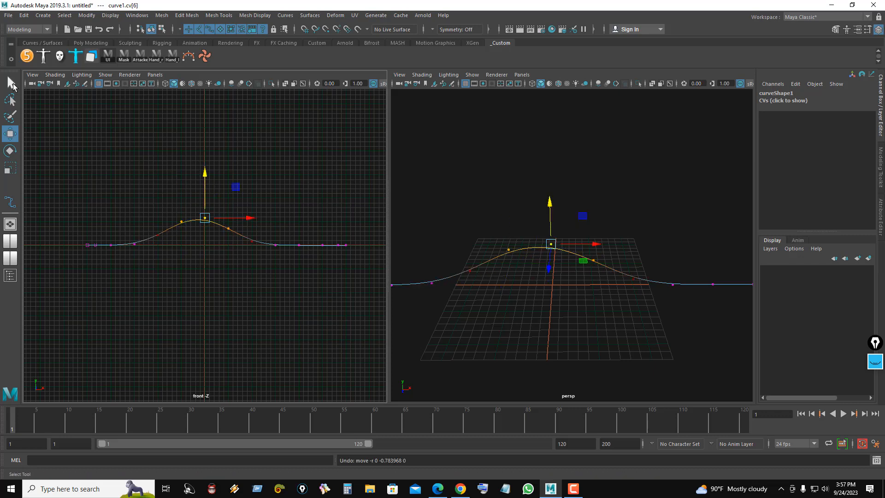
Reduce the Select Tool's soft selection falloff radius
{"action": "double_click", "coordinate": [13, 84]}
{"action": "left_click", "coordinate": [507, 241]}
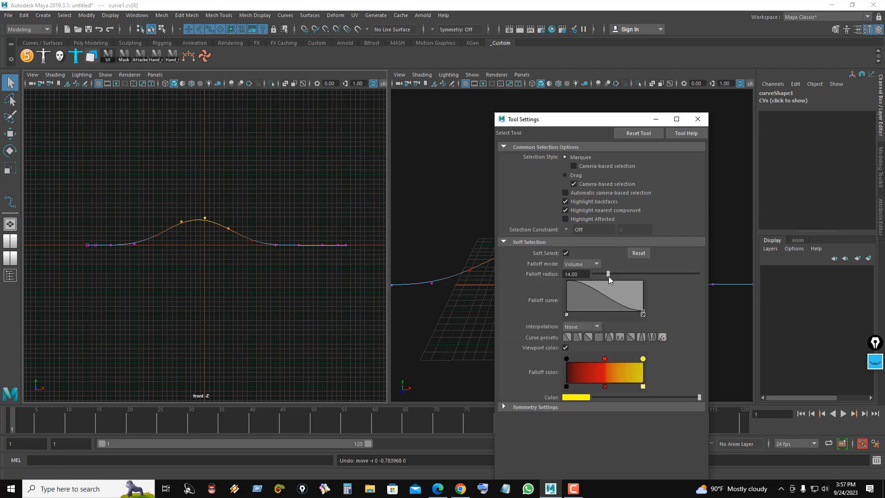
{"action": "left_click_drag", "start_coordinate": [605, 275], "coordinate": [603, 275]}
{"action": "left_click", "coordinate": [697, 119]}
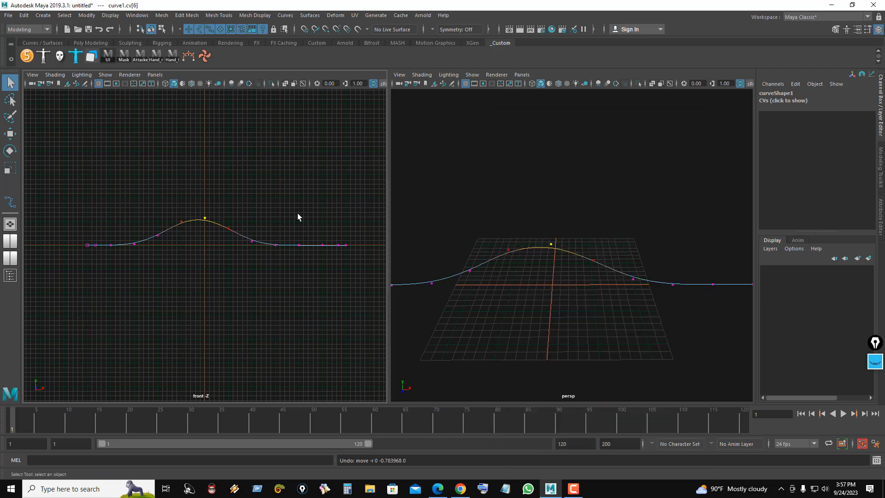
Raise the control vertex just left of the hump's peak slightly along Y, including its left neighbour in the final upward move
{"action": "left_click", "coordinate": [229, 208]}
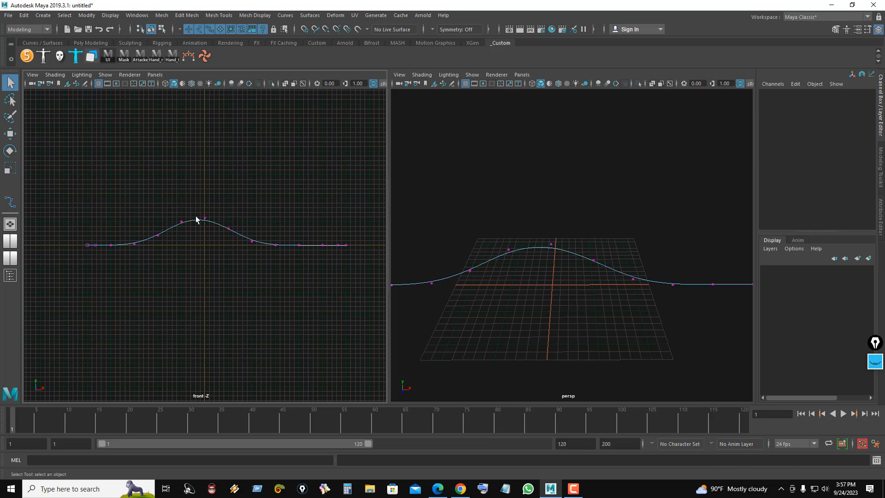
{"action": "left_click_drag", "start_coordinate": [170, 232], "coordinate": [171, 233]}
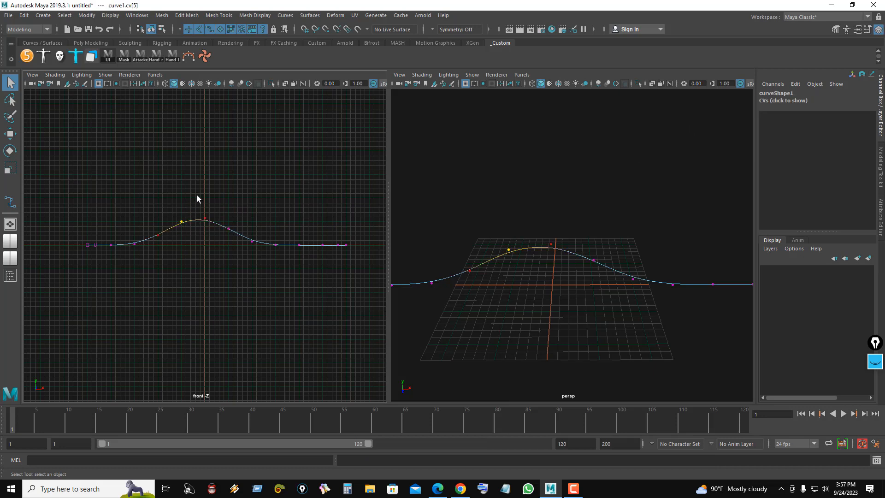
{"action": "left_click", "coordinate": [10, 134]}
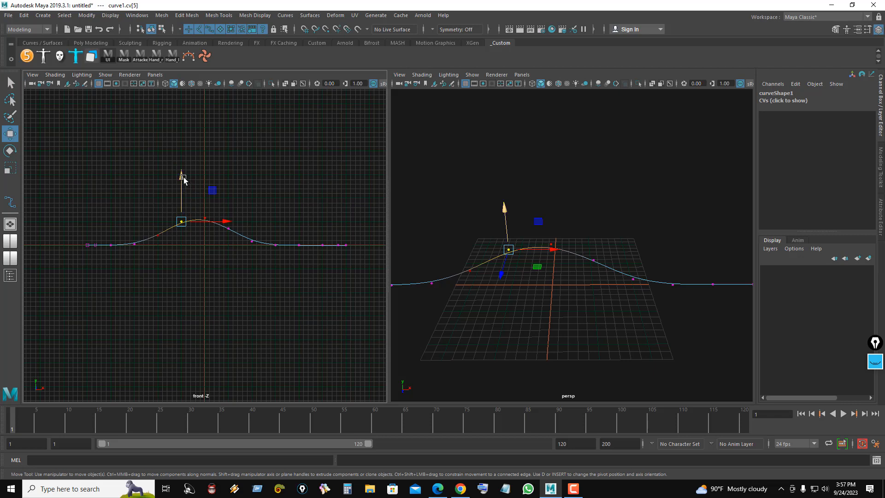
{"action": "left_click_drag", "start_coordinate": [183, 180], "coordinate": [184, 177]}
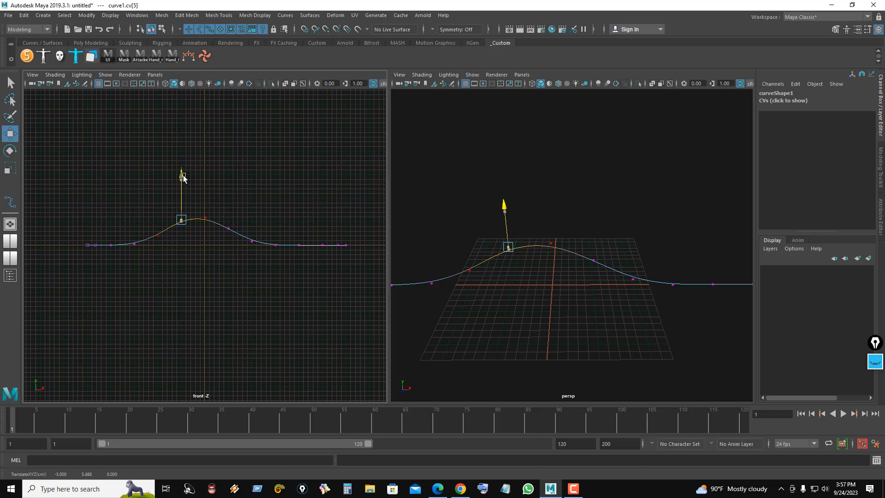
{"action": "left_click", "coordinate": [159, 236], "text": "shift"}
{"action": "left_click_drag", "start_coordinate": [170, 190], "coordinate": [170, 187]}
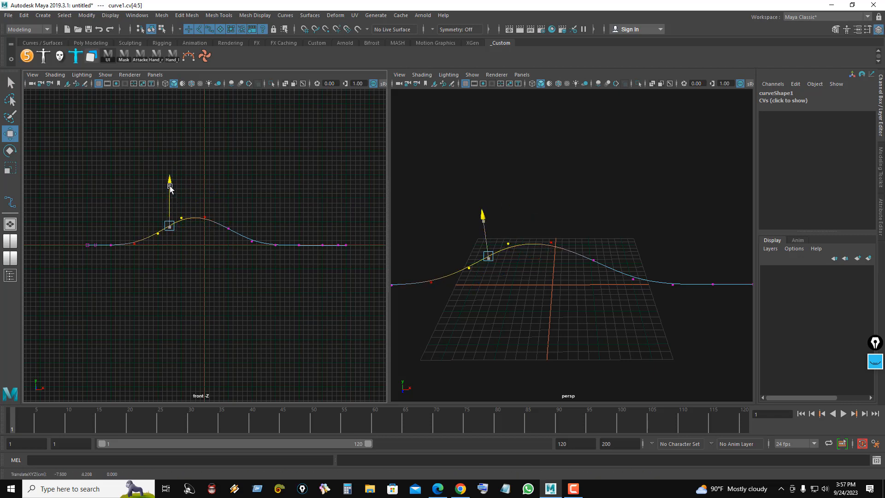
Lower the control vertex on the hump's right slope slightly along Y in the front view and clear the selection
{"action": "left_click", "coordinate": [247, 211]}
{"action": "left_click_drag", "start_coordinate": [242, 214], "coordinate": [226, 235]}
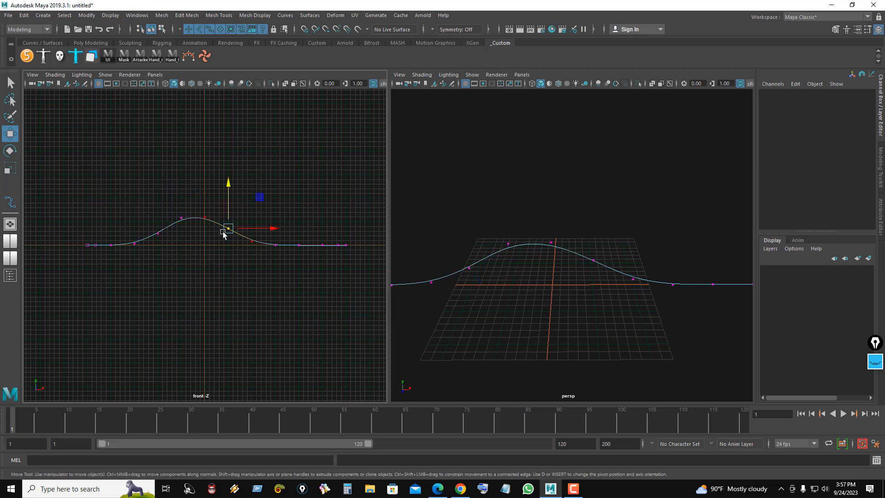
{"action": "left_click", "coordinate": [229, 187]}
{"action": "left_click", "coordinate": [232, 190]}
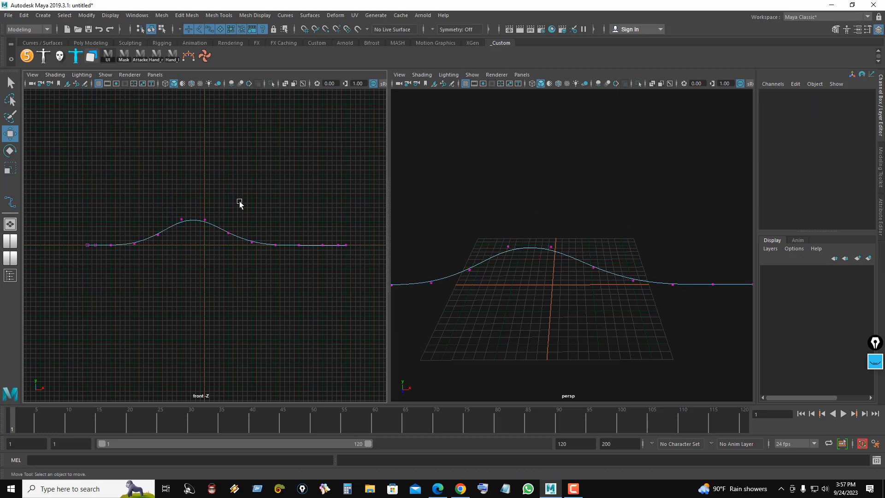
Raise the control vertex at the hump's left foot slightly along Y and deselect it
{"action": "left_click_drag", "start_coordinate": [138, 233], "coordinate": [133, 244]}
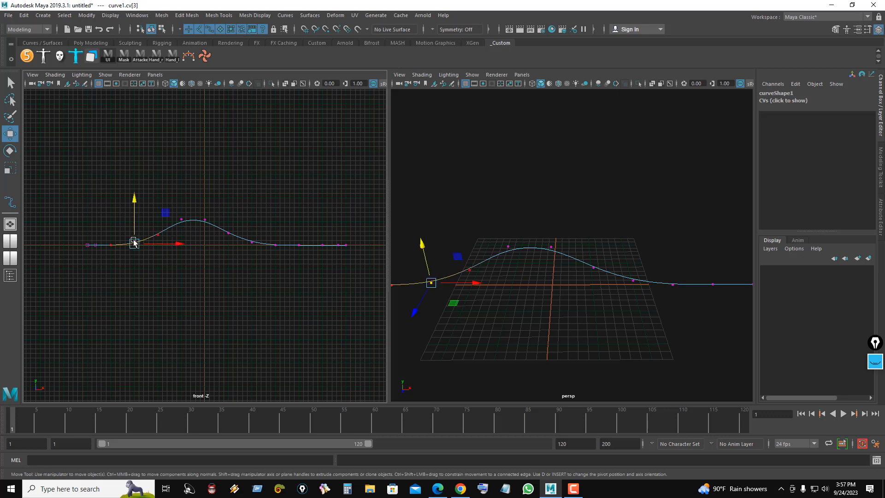
{"action": "left_click", "coordinate": [134, 203]}
{"action": "left_click_drag", "start_coordinate": [133, 201], "coordinate": [134, 203]}
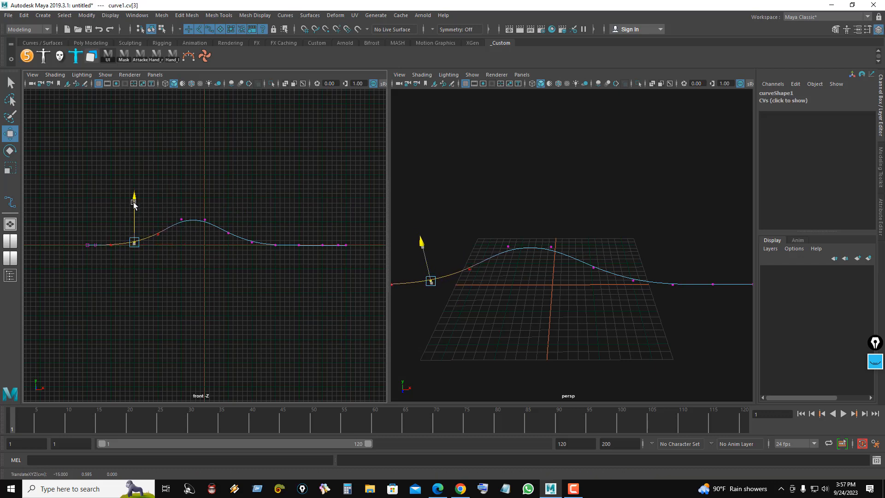
{"action": "left_click", "coordinate": [252, 178]}
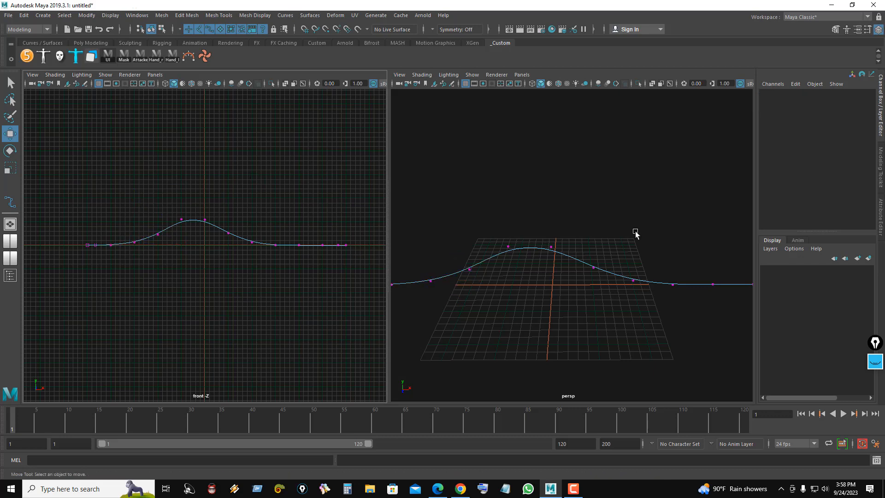
Return the curve to object mode and select the whole curve in the perspective view
{"action": "left_click", "coordinate": [10, 83]}
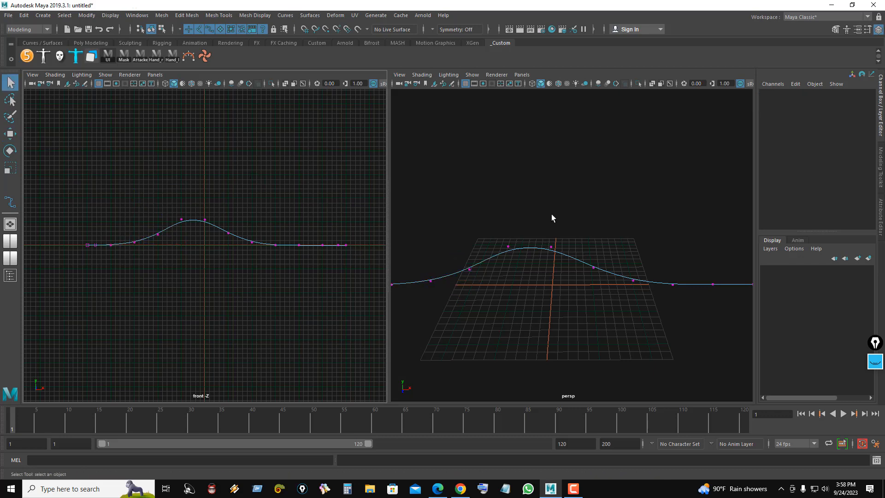
{"action": "right_click_drag", "start_coordinate": [555, 182], "coordinate": [585, 170]}
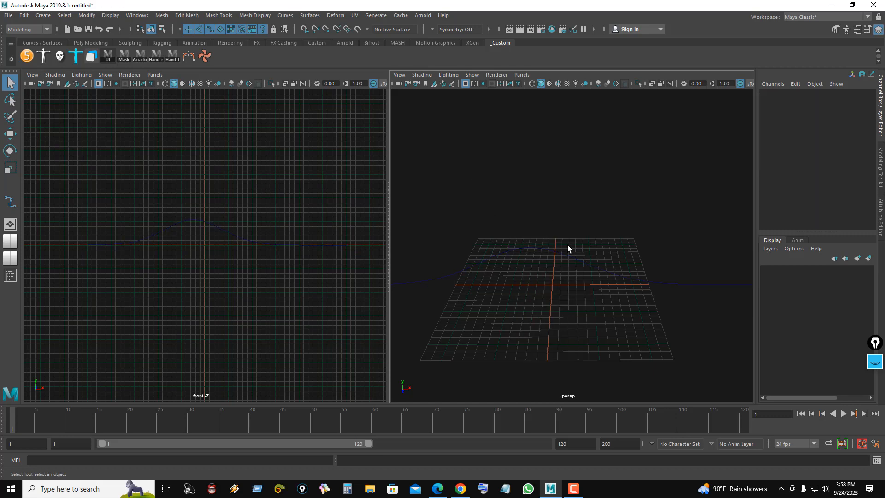
{"action": "left_click_drag", "start_coordinate": [560, 280], "coordinate": [549, 255]}
{"action": "left_click_drag", "start_coordinate": [482, 258], "coordinate": [403, 185], "text": "alt"}
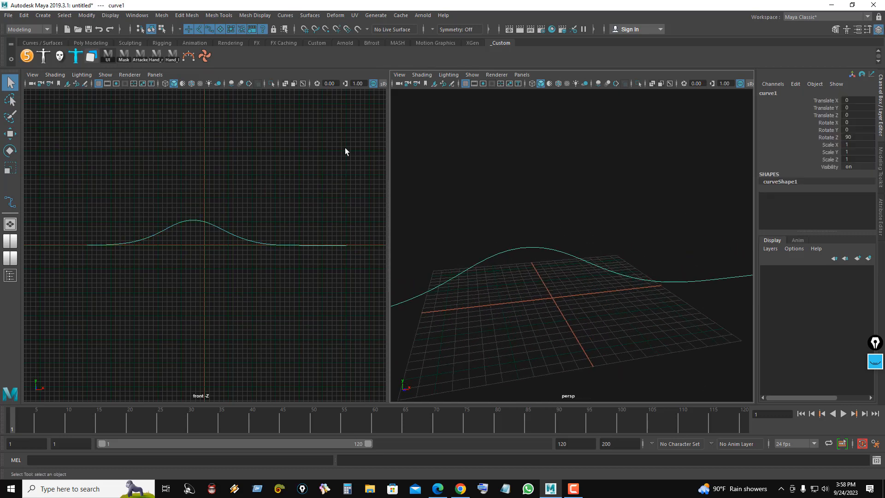
Create a polygon plane and set its width and height subdivisions to 4
{"action": "left_click", "coordinate": [43, 16]}
{"action": "mouse_move", "coordinate": [50, 42]}
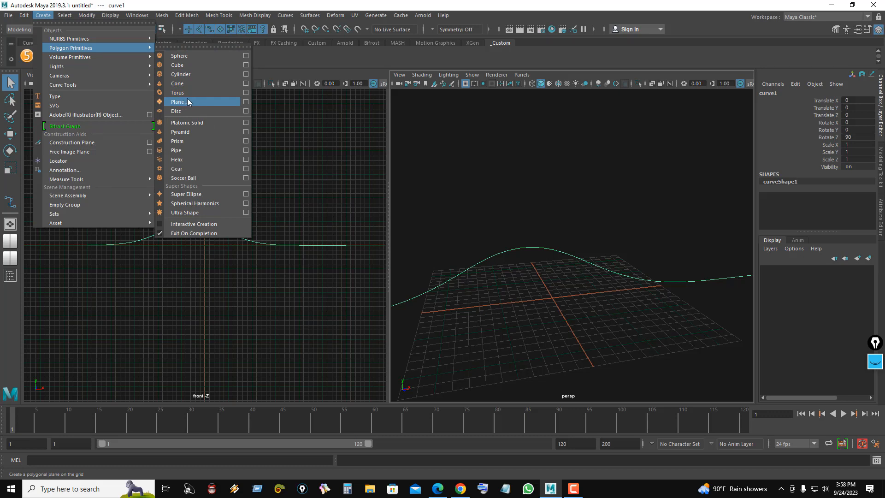
{"action": "left_click", "coordinate": [185, 102]}
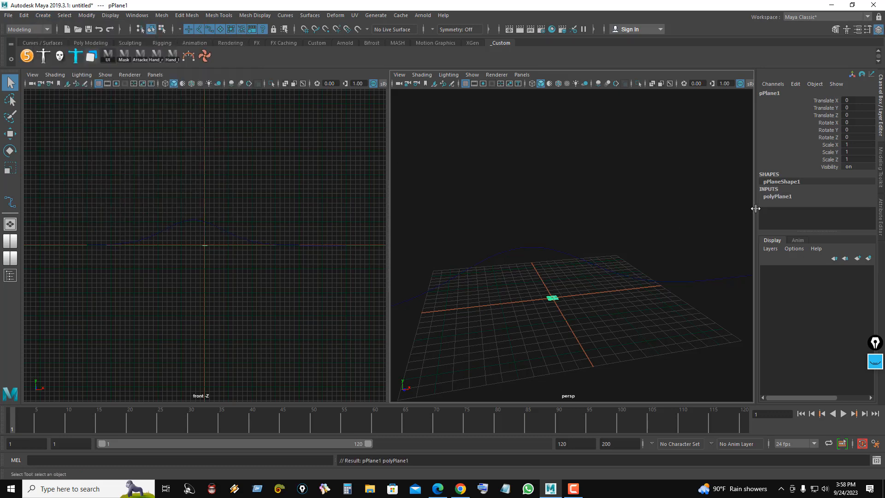
{"action": "left_click", "coordinate": [777, 197]}
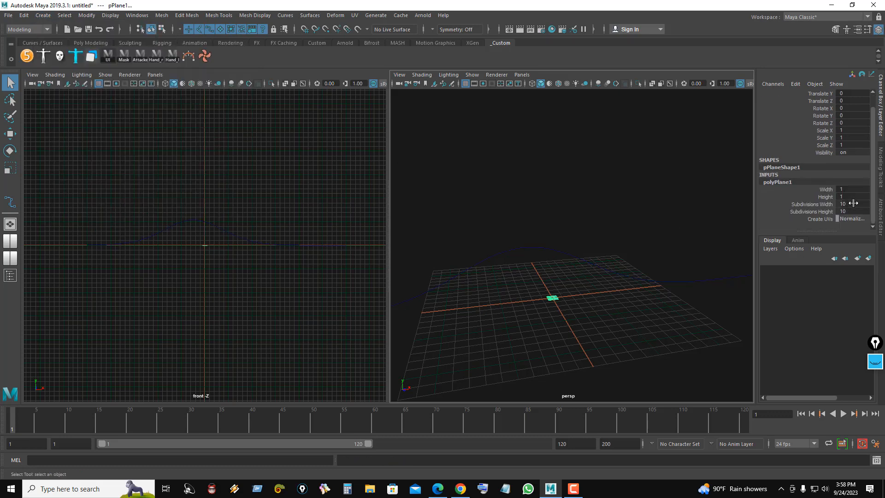
{"action": "left_click_drag", "start_coordinate": [853, 203], "coordinate": [855, 210]}
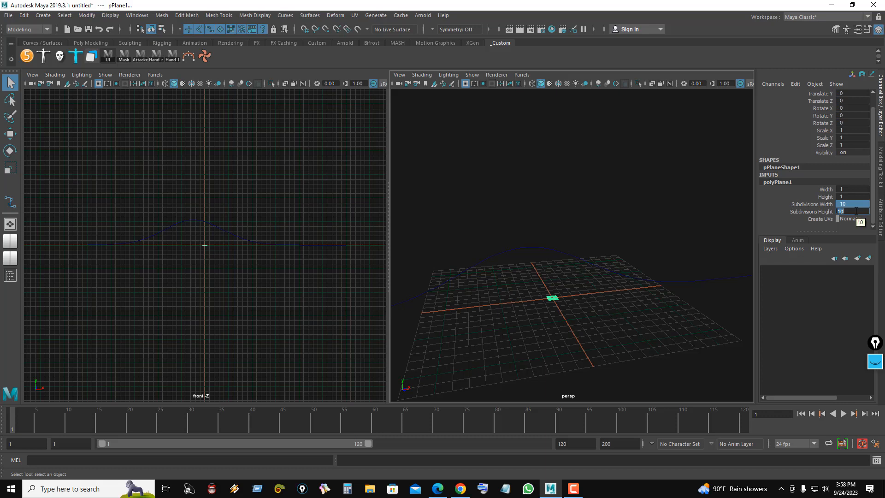
{"action": "type", "text": "4"}
{"action": "key", "text": "Return"}
Scale the polygon plane to 20 in X, Y and Z and activate the Move Tool
{"action": "left_click_drag", "start_coordinate": [848, 131], "coordinate": [850, 141]}
{"action": "type", "text": "2"}
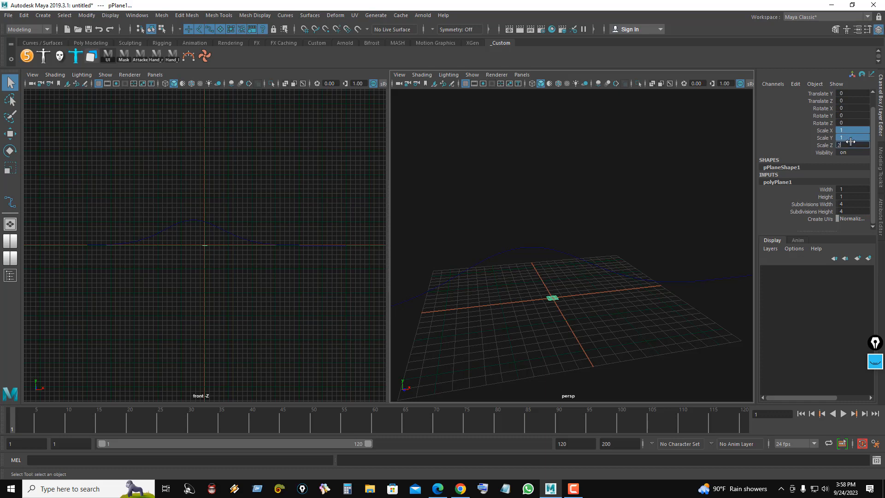
{"action": "type", "text": "0"}
{"action": "key", "text": "Return"}
{"action": "left_click_drag", "start_coordinate": [642, 211], "coordinate": [588, 208], "text": "alt"}
{"action": "key", "text": "w"}
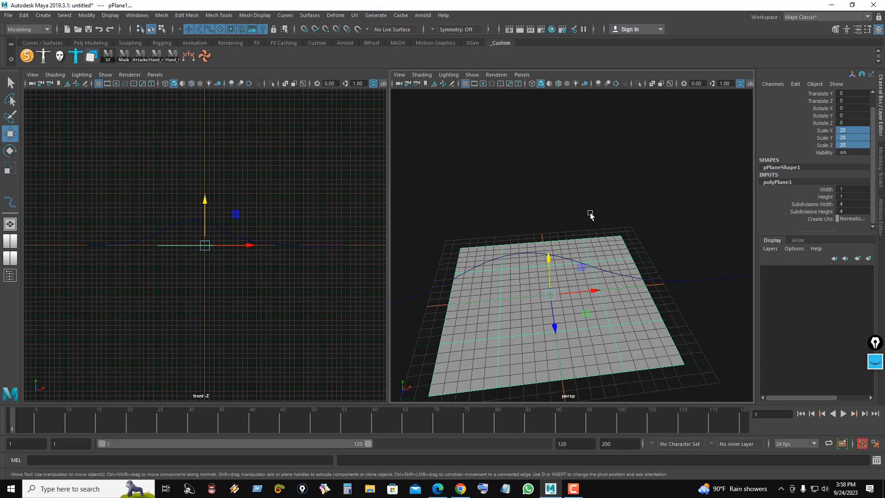
Examine how the curve runs across the plane in the perspective view, selecting and deselecting the curve to check its channel values
{"action": "scroll", "coordinate": [588, 213], "scroll_direction": "down", "scroll_amount": 8}
{"action": "left_click", "coordinate": [612, 321]}
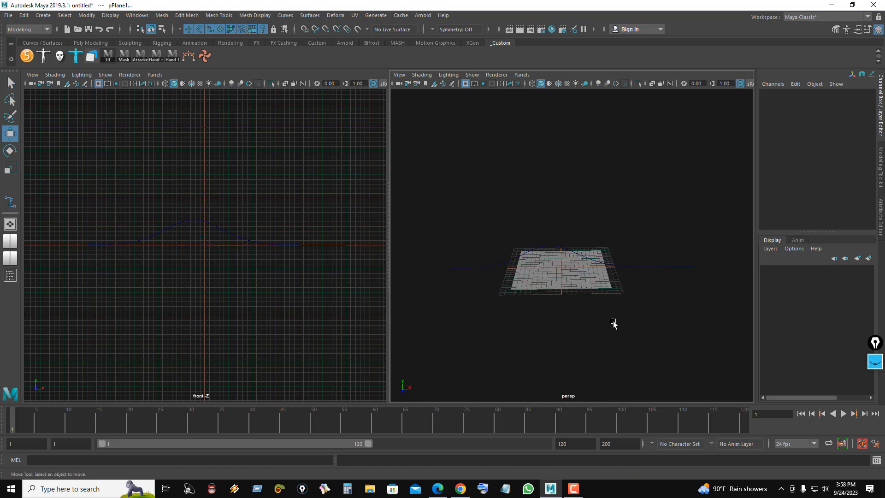
{"action": "scroll", "coordinate": [585, 302], "scroll_direction": "up", "scroll_amount": 3}
{"action": "left_click", "coordinate": [587, 300]}
{"action": "left_click_drag", "start_coordinate": [606, 289], "coordinate": [604, 298], "text": "alt"}
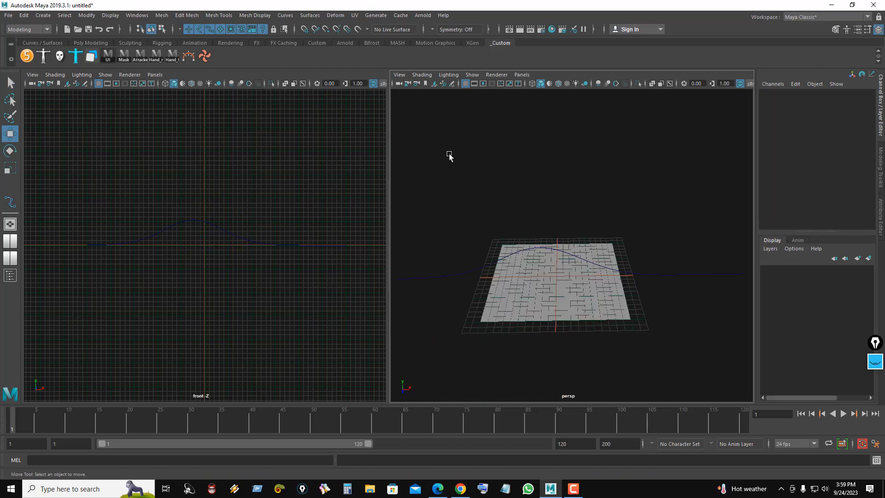
{"action": "left_click_drag", "start_coordinate": [702, 252], "coordinate": [681, 296]}
{"action": "scroll", "coordinate": [664, 276], "scroll_direction": "up", "scroll_amount": 1}
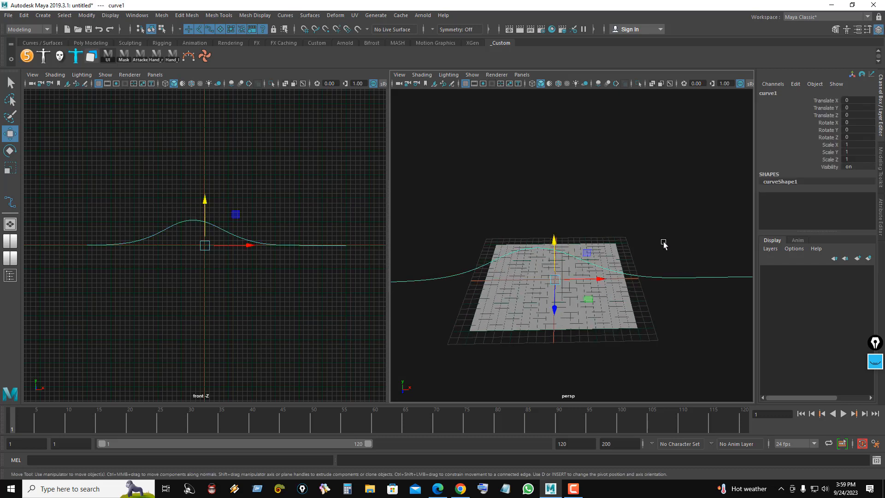
{"action": "left_click", "coordinate": [687, 259]}
{"action": "scroll", "coordinate": [614, 208], "scroll_direction": "down", "scroll_amount": 4}
{"action": "scroll", "coordinate": [627, 249], "scroll_direction": "up", "scroll_amount": 1}
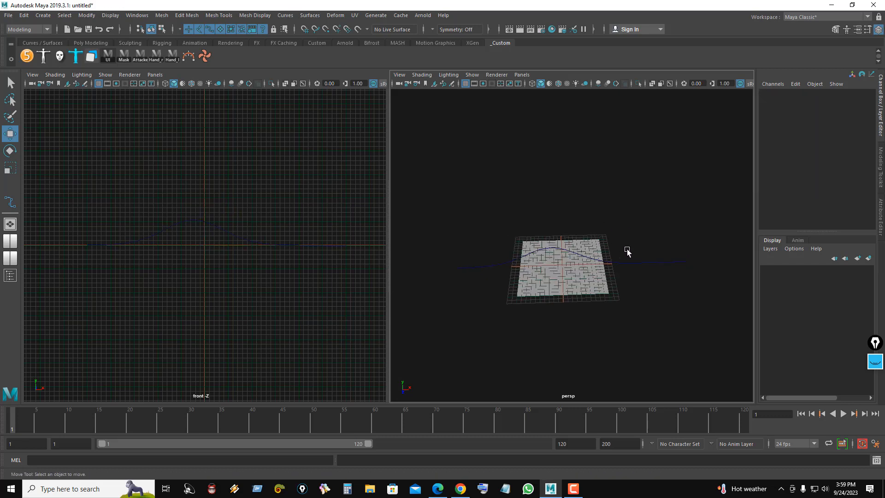
{"action": "scroll", "coordinate": [673, 258], "scroll_direction": "up", "scroll_amount": 2}
{"action": "left_click_drag", "start_coordinate": [680, 248], "coordinate": [664, 295]}
{"action": "left_click", "coordinate": [664, 203]}
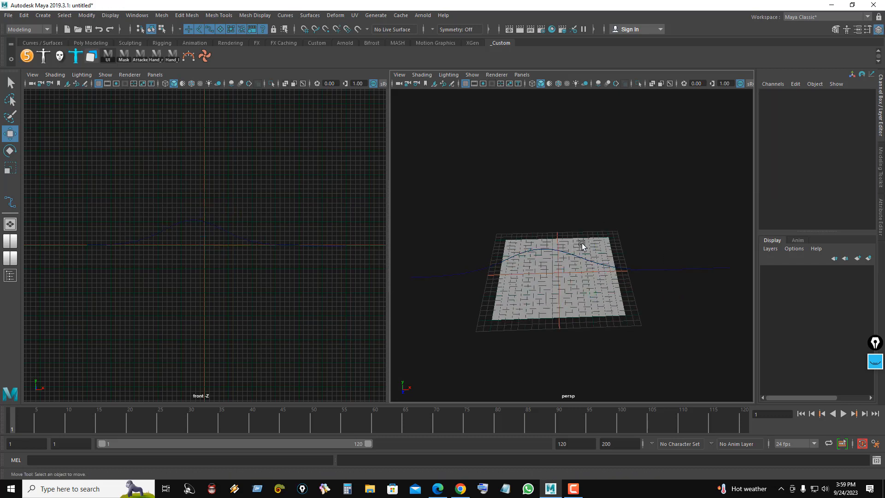
Switch to the Animation menu set and tear off the Motion Paths commands as a floating window beside the perspective view
{"action": "left_click", "coordinate": [28, 30]}
{"action": "left_click", "coordinate": [19, 58]}
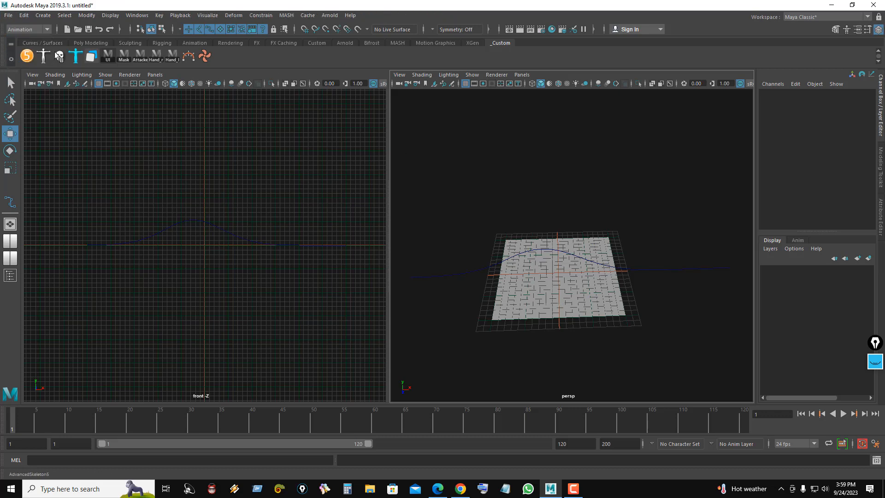
{"action": "left_click", "coordinate": [257, 16]}
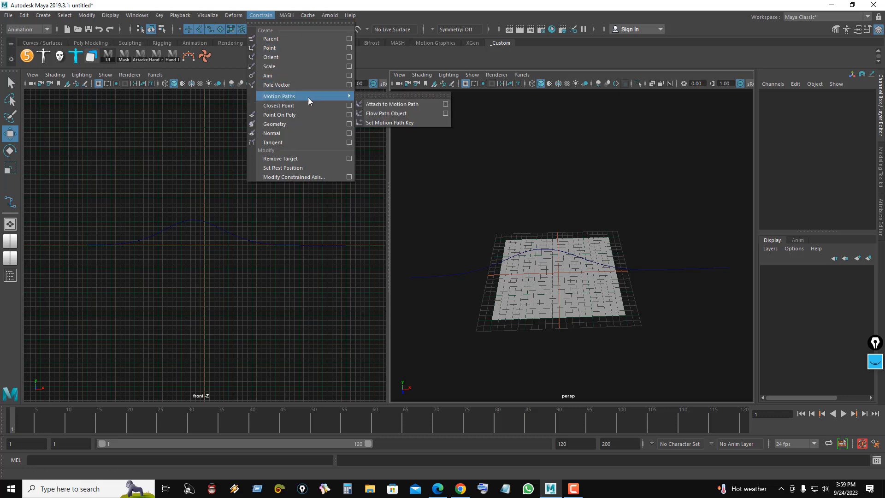
{"action": "left_click", "coordinate": [386, 94]}
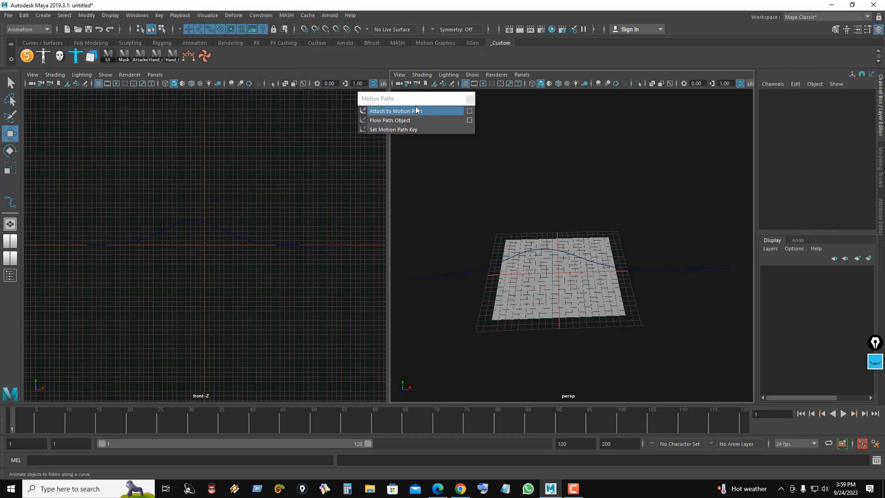
{"action": "left_click_drag", "start_coordinate": [419, 101], "coordinate": [353, 100]}
{"action": "left_click", "coordinate": [688, 213]}
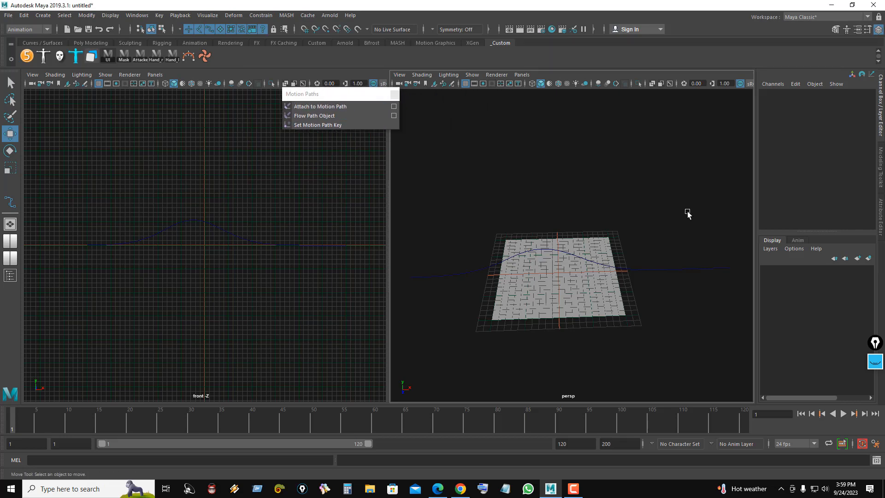
Attach the plane to the curve as a motion path over the time slider range, with Follow enabled, front axis X and up axis Y
{"action": "left_click_drag", "start_coordinate": [712, 255], "coordinate": [691, 305]}
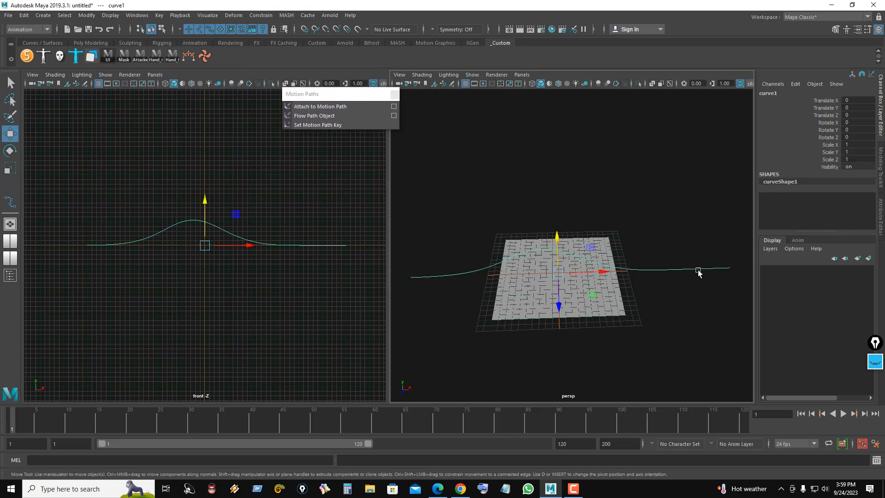
{"action": "left_click", "coordinate": [513, 240], "text": "shift"}
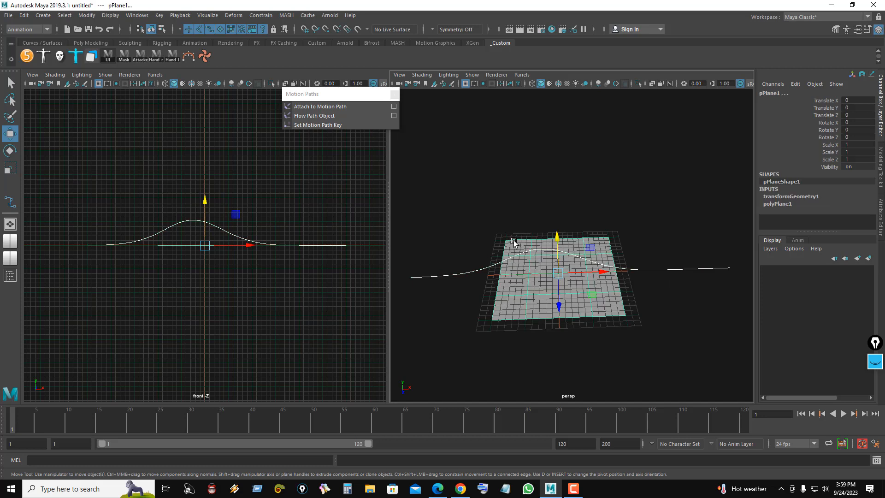
{"action": "left_click", "coordinate": [393, 106]}
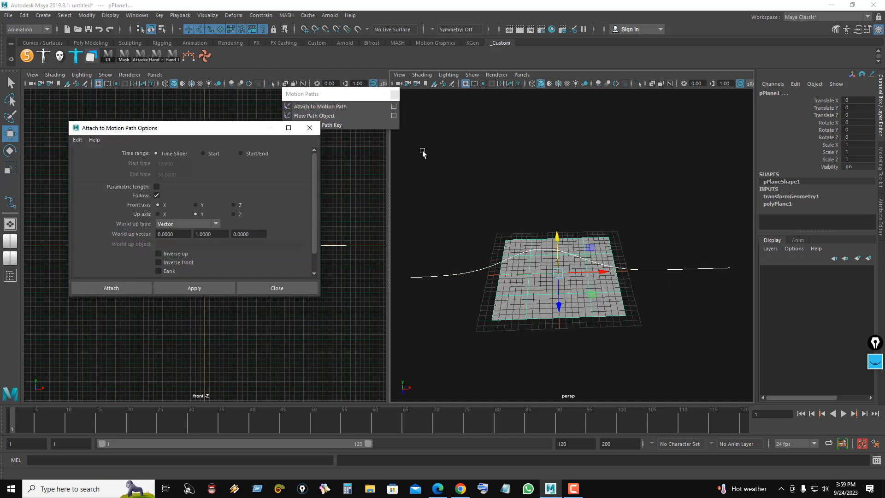
{"action": "left_click", "coordinate": [158, 196]}
{"action": "left_click", "coordinate": [158, 196]}
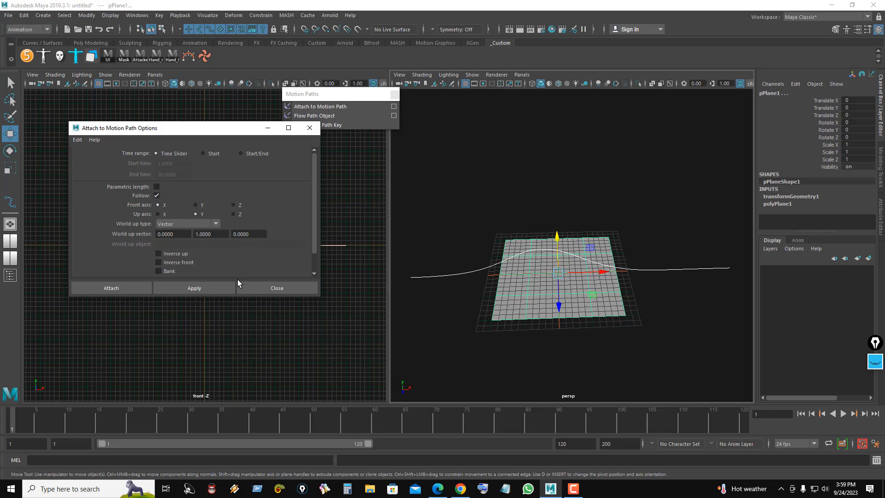
{"action": "left_click", "coordinate": [201, 286]}
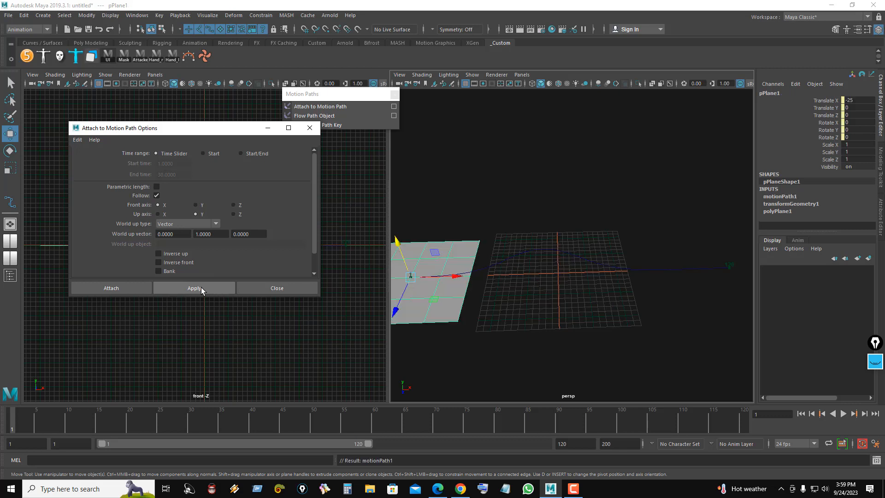
Move the motion path options aside, frame the whole curve in perspective and play the animation to check the plane's travel
{"action": "left_click_drag", "start_coordinate": [199, 132], "coordinate": [147, 132]}
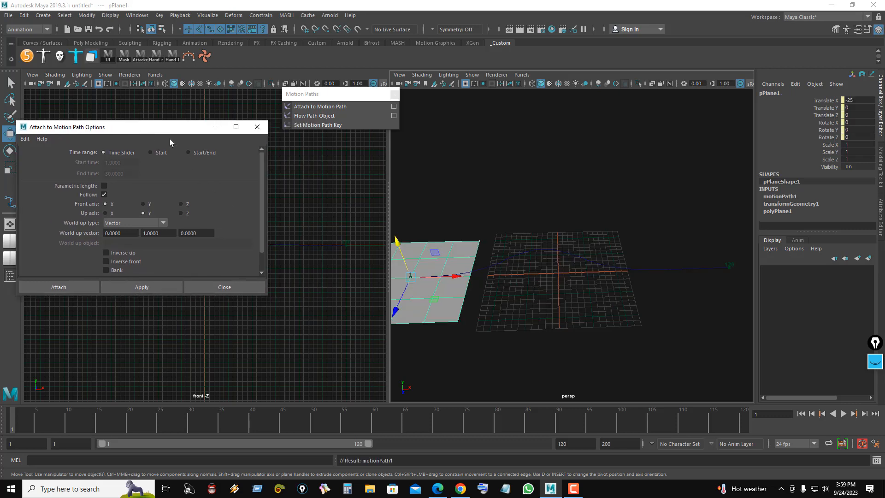
{"action": "right_click_drag", "start_coordinate": [594, 271], "coordinate": [571, 278], "text": "alt"}
{"action": "middle_click_drag", "start_coordinate": [583, 278], "coordinate": [669, 283], "text": "alt"}
{"action": "key", "text": "alt+v"}
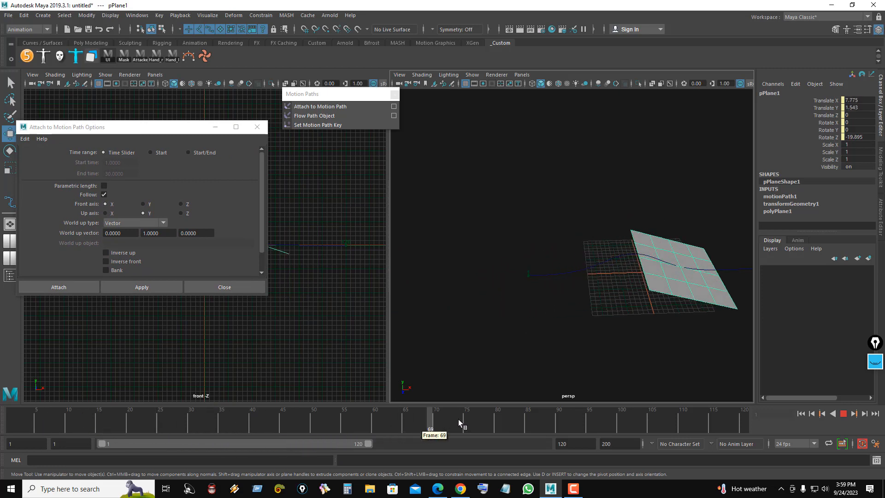
Stop playback with the motion path options closed, and adjust the width split between the front and perspective views
{"action": "key", "text": "alt+v"}
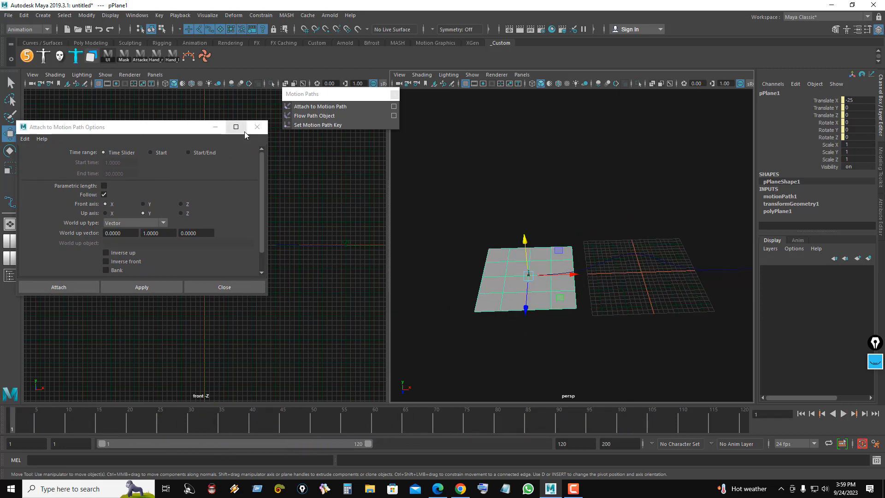
{"action": "left_click", "coordinate": [256, 127]}
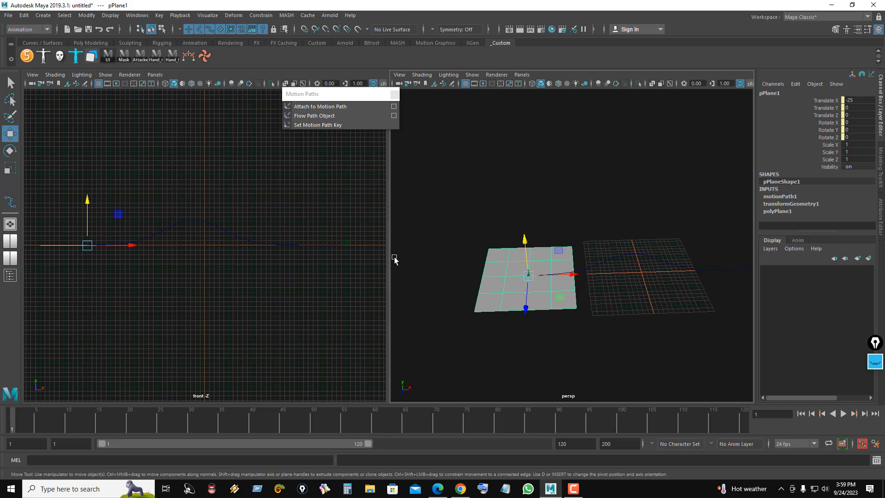
{"action": "left_click_drag", "start_coordinate": [389, 249], "coordinate": [210, 249]}
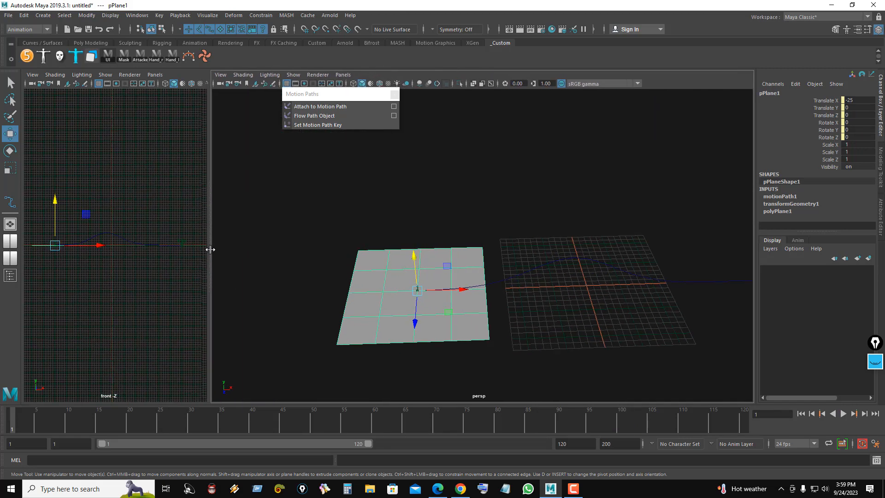
{"action": "scroll", "coordinate": [526, 298], "scroll_direction": "up", "scroll_amount": 5}
{"action": "left_click_drag", "start_coordinate": [520, 296], "coordinate": [569, 300], "text": "alt"}
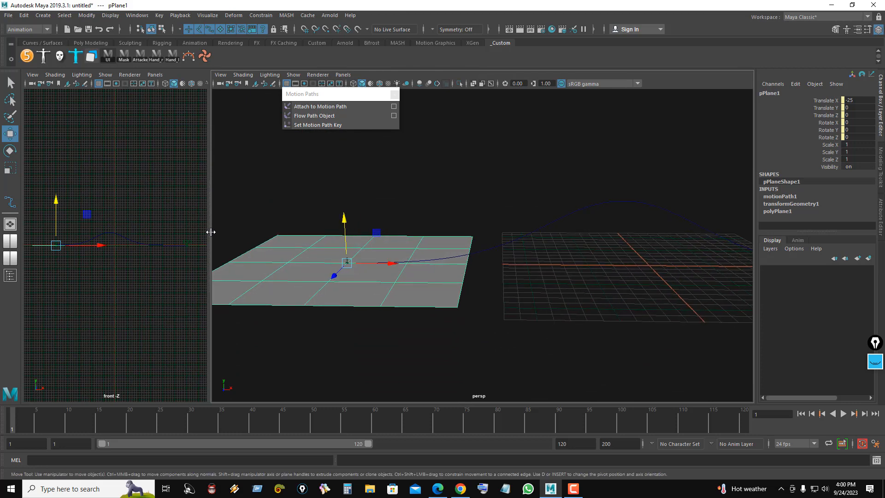
{"action": "left_click_drag", "start_coordinate": [210, 232], "coordinate": [407, 252]}
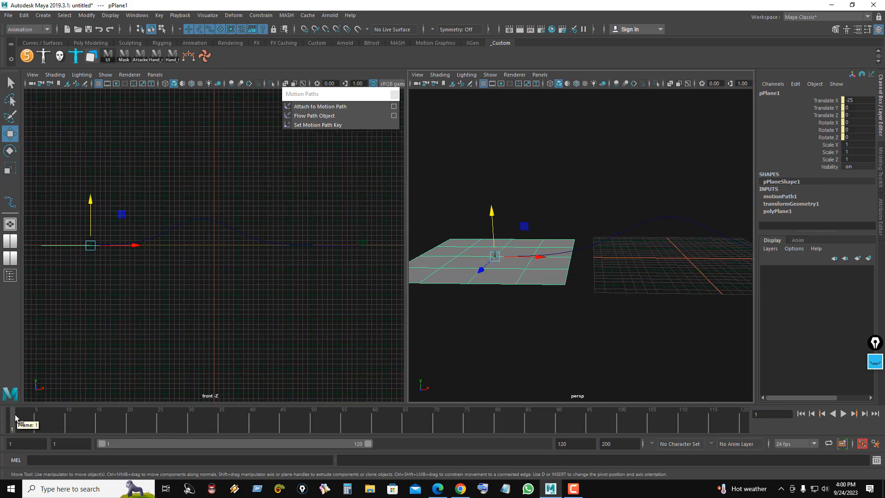
Scrub the animation to frame 45 and examine the tilted plane against the curve in the front view
{"action": "left_click_drag", "start_coordinate": [24, 420], "coordinate": [282, 421]}
{"action": "scroll", "coordinate": [234, 256], "scroll_direction": "up", "scroll_amount": 3}
{"action": "scroll", "coordinate": [234, 257], "scroll_direction": "up", "scroll_amount": 3}
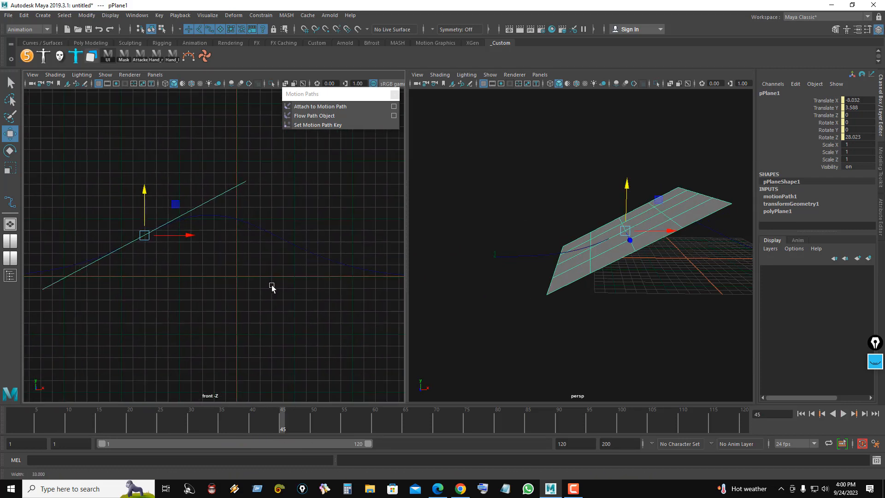
Mark the offset between the plane's front end and the curve with the screen pen in yellow and pink, clearing the marks
{"action": "left_click", "coordinate": [870, 360]}
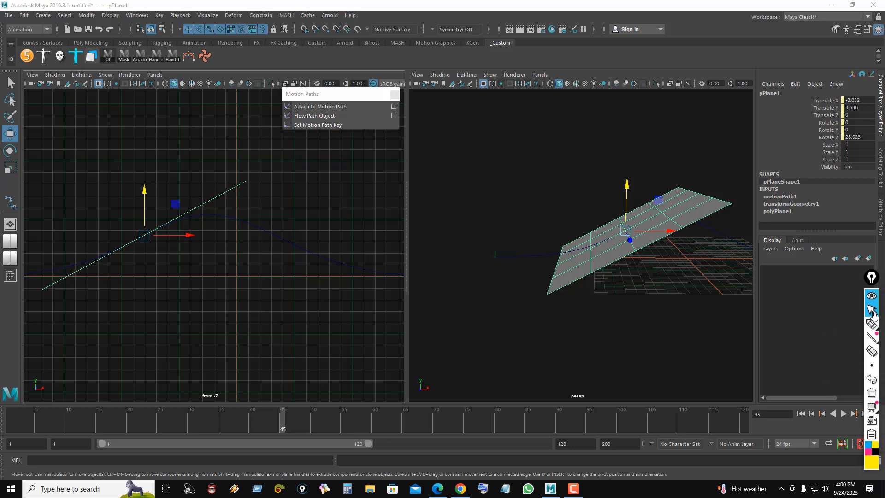
{"action": "left_click", "coordinate": [872, 324]}
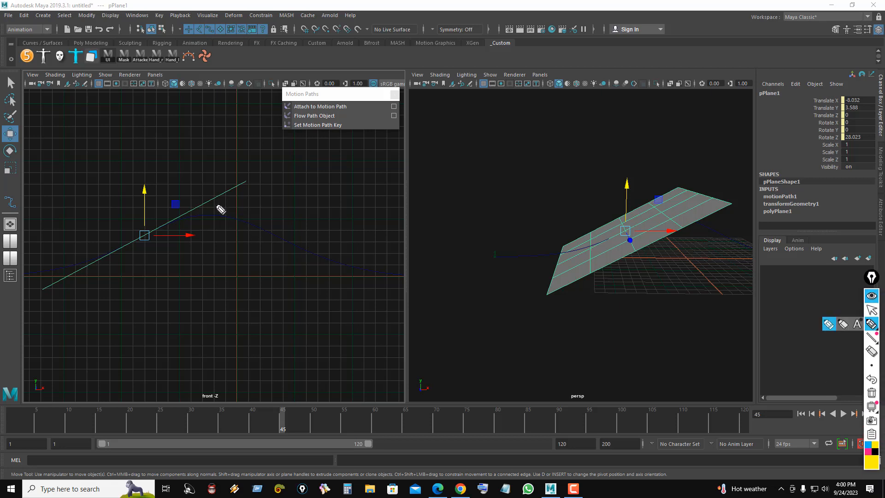
{"action": "mouse_move", "coordinate": [251, 177]}
{"action": "left_mouse_down"}
{"action": "mouse_move", "coordinate": [238, 196]}
{"action": "mouse_move", "coordinate": [245, 193]}
{"action": "mouse_move", "coordinate": [246, 223]}
{"action": "left_mouse_up"}
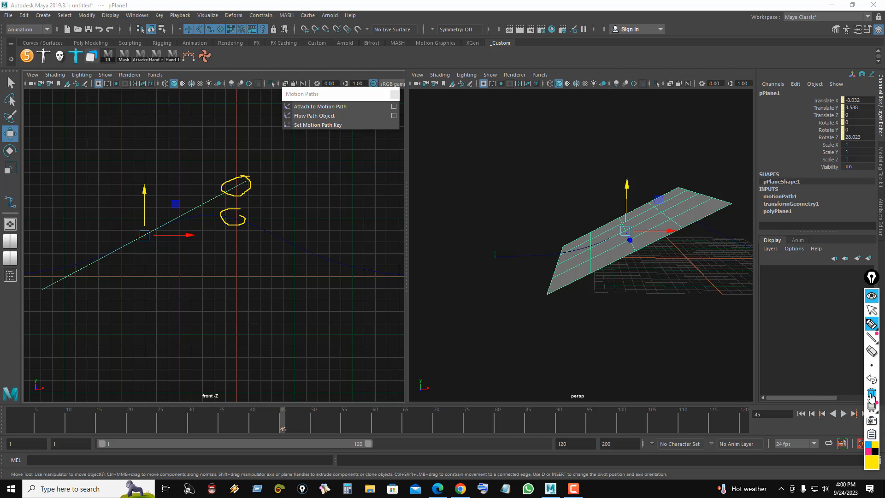
{"action": "left_click", "coordinate": [871, 394]}
{"action": "left_click", "coordinate": [867, 451]}
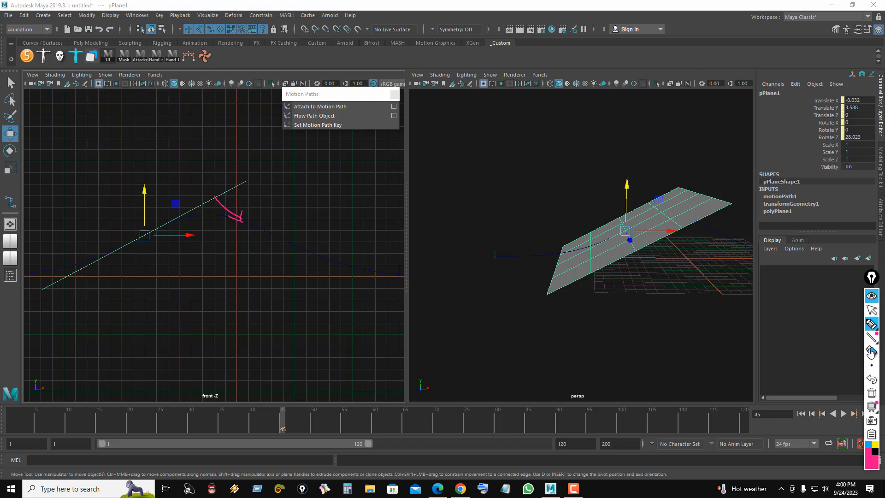
{"action": "left_click", "coordinate": [871, 309]}
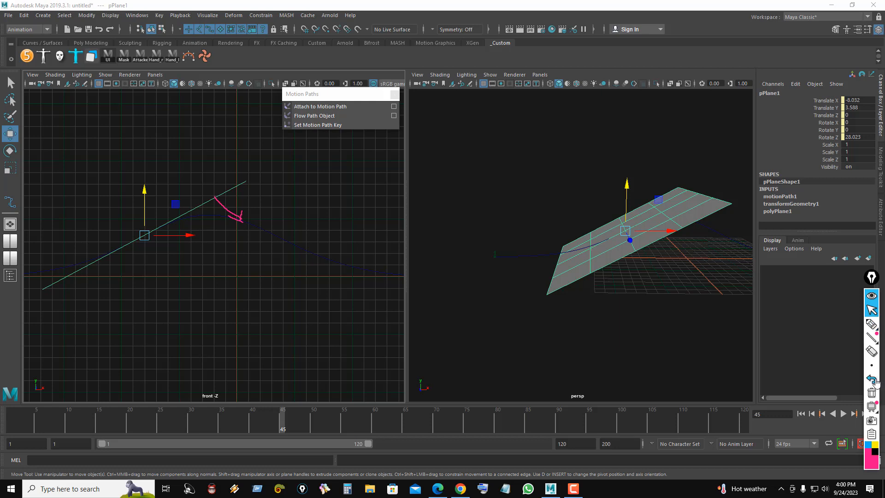
{"action": "left_click", "coordinate": [871, 393]}
Return to frame 1, select the plane and apply Flow Path Object so it bends along the curve
{"action": "left_click_drag", "start_coordinate": [51, 422], "coordinate": [12, 421]}
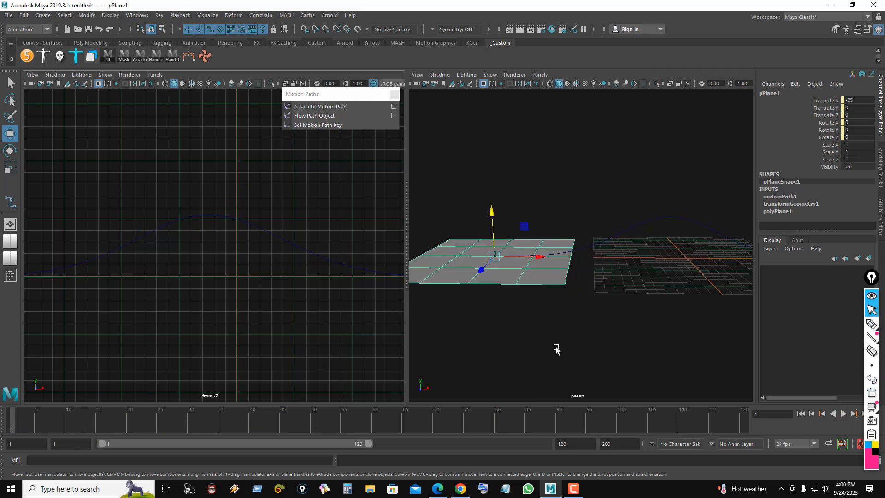
{"action": "left_click", "coordinate": [553, 331]}
{"action": "left_click", "coordinate": [548, 279]}
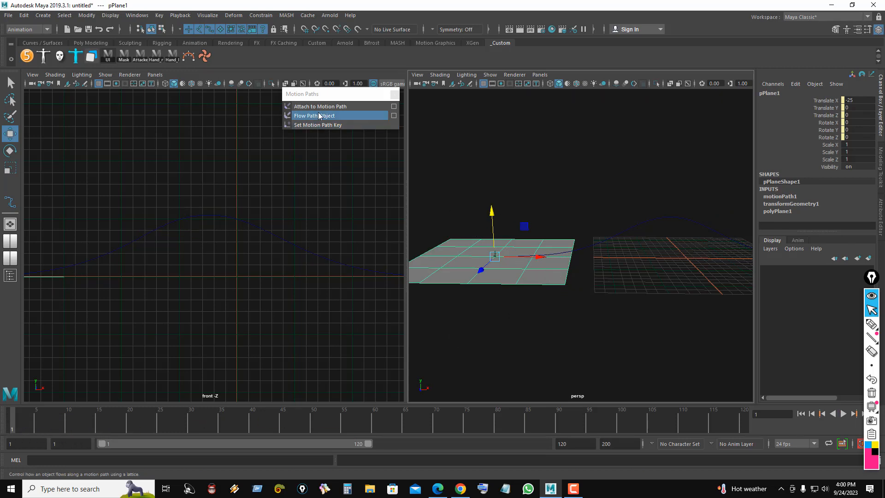
{"action": "left_click", "coordinate": [337, 115]}
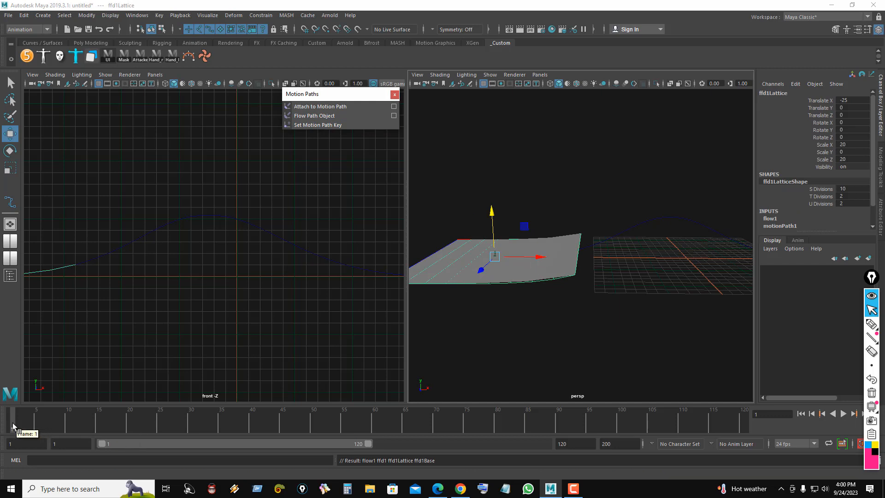
Scrub and play the bending plane to check how it follows the curve, marking its front end temporarily, and return to frame 1
{"action": "left_click_drag", "start_coordinate": [13, 426], "coordinate": [246, 440]}
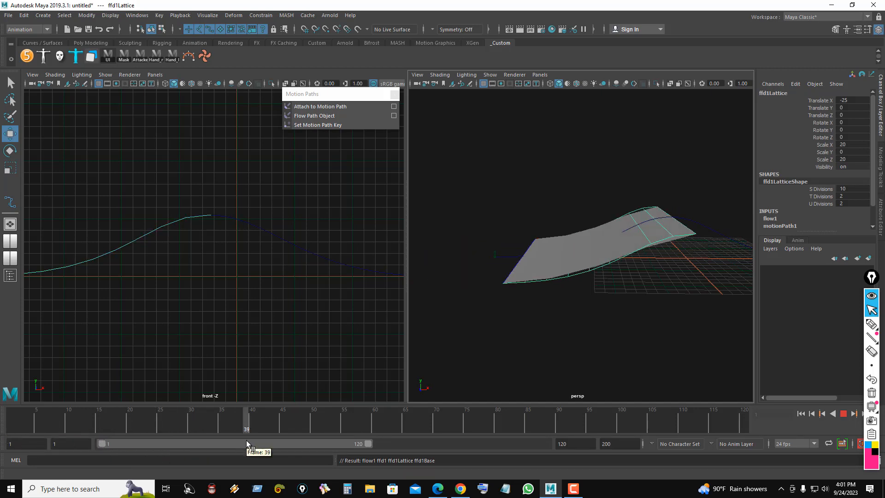
{"action": "left_click", "coordinate": [871, 323]}
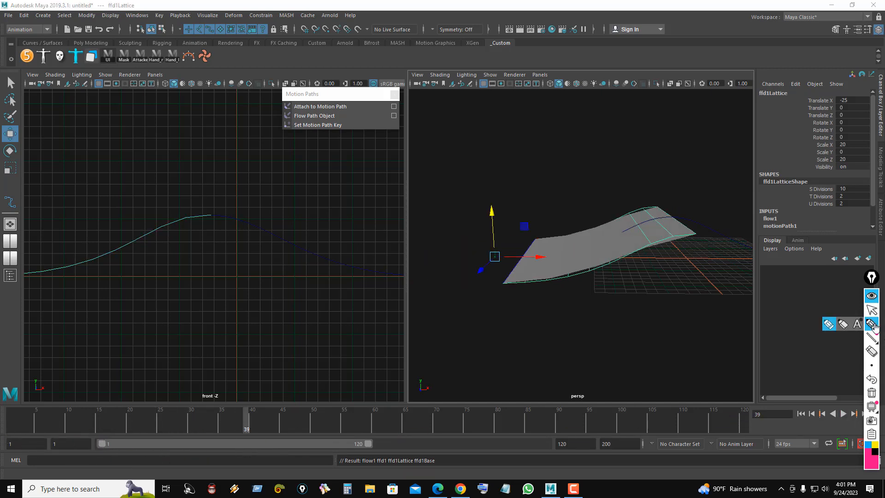
{"action": "left_click_drag", "start_coordinate": [208, 214], "coordinate": [239, 208]}
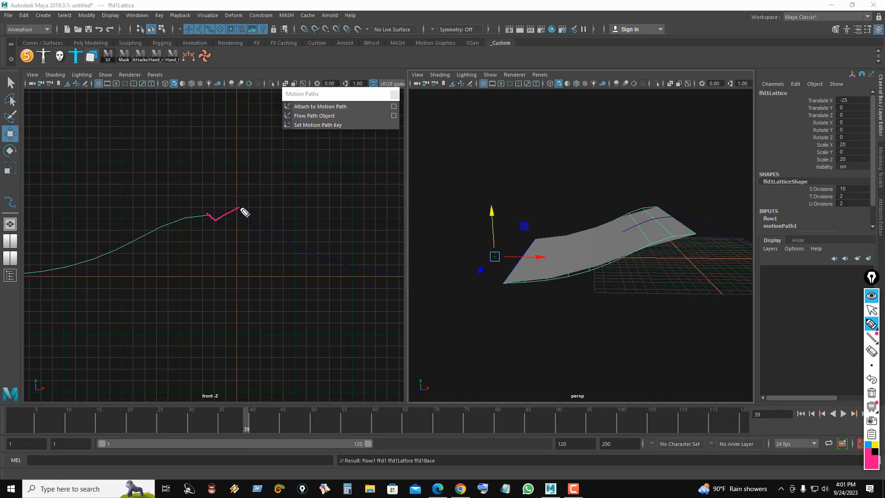
{"action": "left_click", "coordinate": [871, 309]}
{"action": "key", "text": "alt+v"}
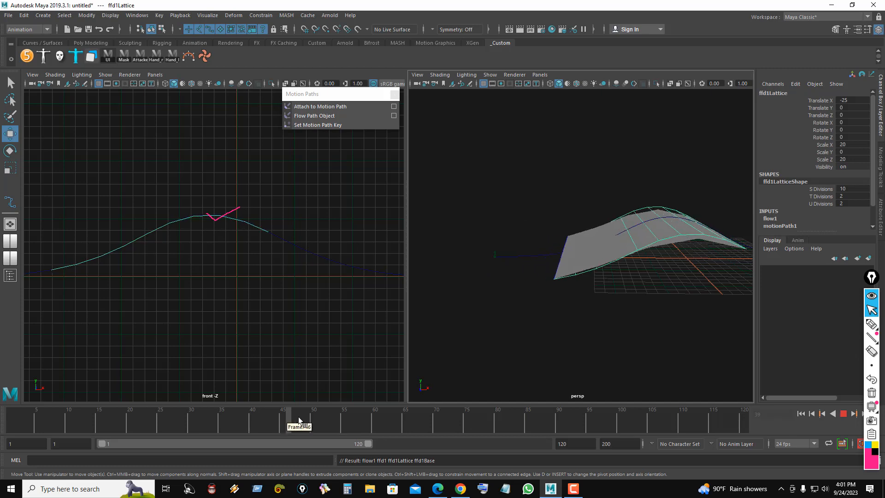
{"action": "left_click_drag", "start_coordinate": [299, 420], "coordinate": [15, 397]}
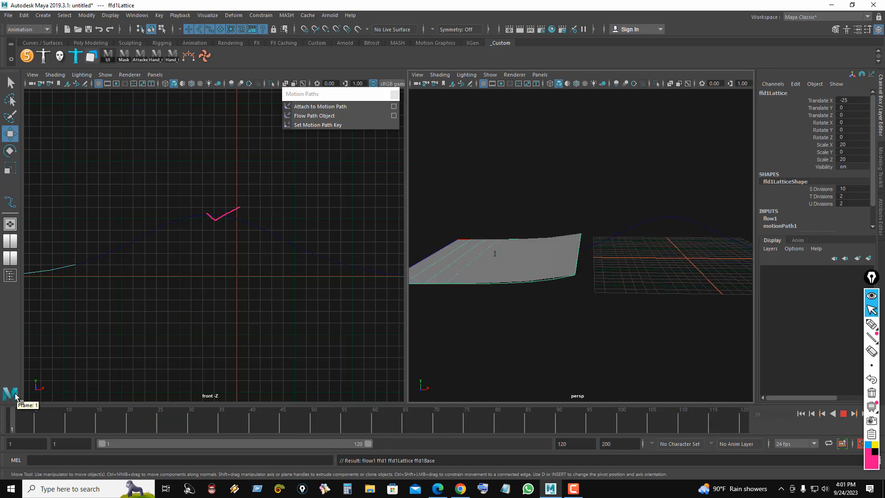
{"action": "left_click", "coordinate": [871, 393]}
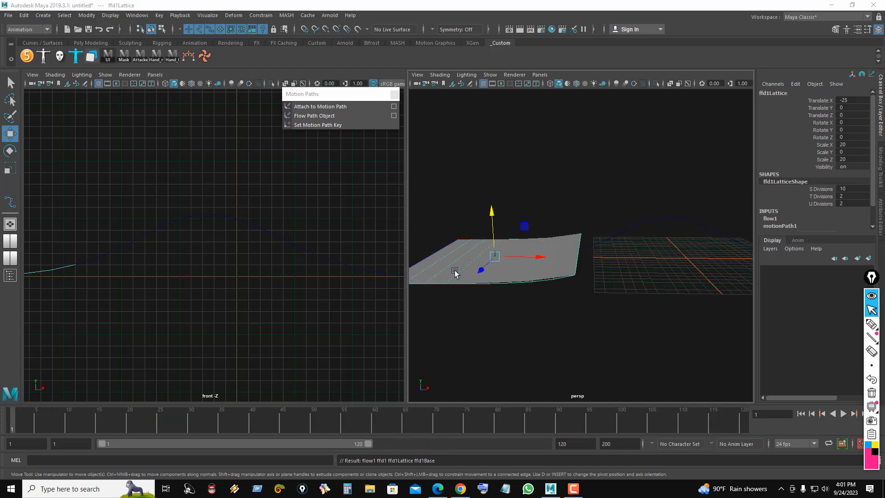
Close the floating Motion Paths window and reframe the front and perspective views around the plane and curve
{"action": "left_click", "coordinate": [395, 94]}
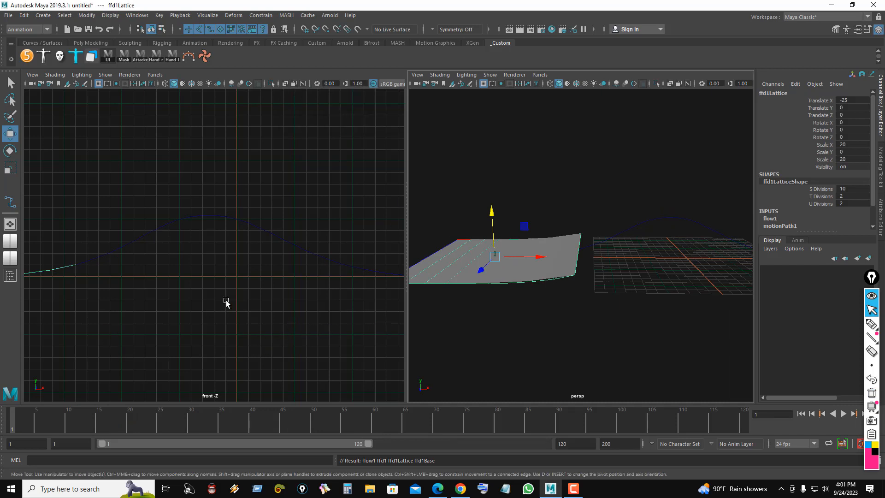
{"action": "right_click_drag", "start_coordinate": [131, 272], "coordinate": [178, 275], "text": "alt"}
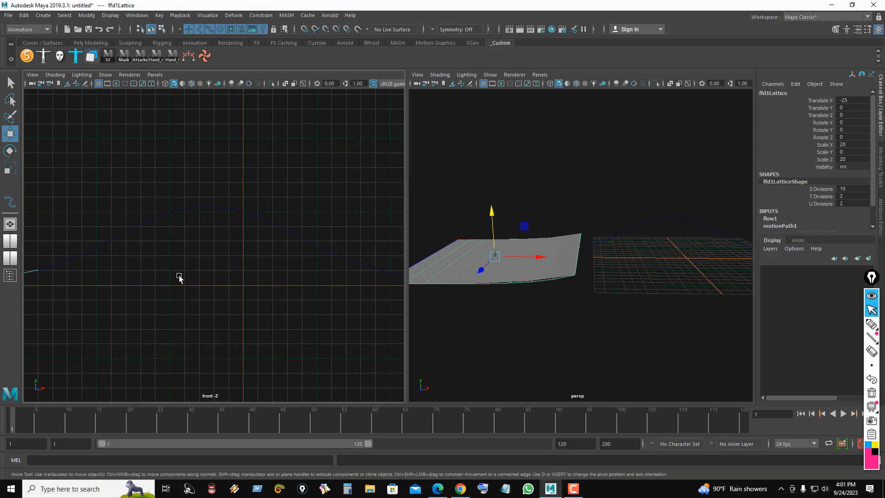
{"action": "middle_click_drag", "start_coordinate": [179, 275], "coordinate": [296, 282], "text": "alt"}
{"action": "key", "text": "alt+v"}
{"action": "key", "text": "alt+v"}
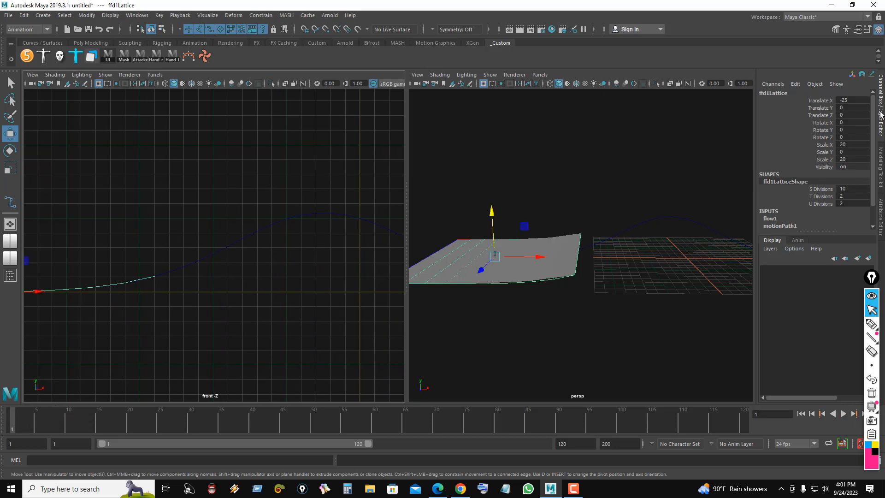
{"action": "mouse_move", "coordinate": [597, 343]}
{"action": "left_mouse_down", "text": "alt"}
{"action": "mouse_move", "coordinate": [579, 332]}
{"action": "mouse_move", "coordinate": [592, 332]}
{"action": "left_mouse_up", "text": "alt"}
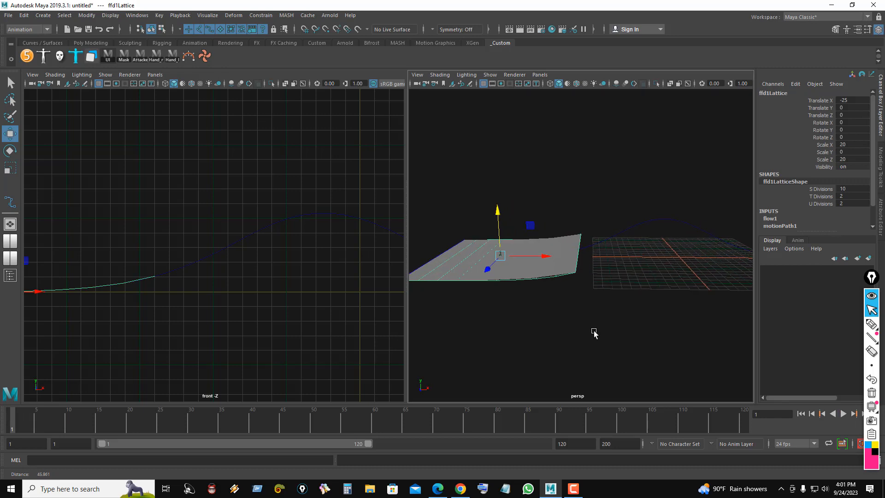
{"action": "right_click_drag", "start_coordinate": [587, 301], "coordinate": [516, 298], "text": "alt"}
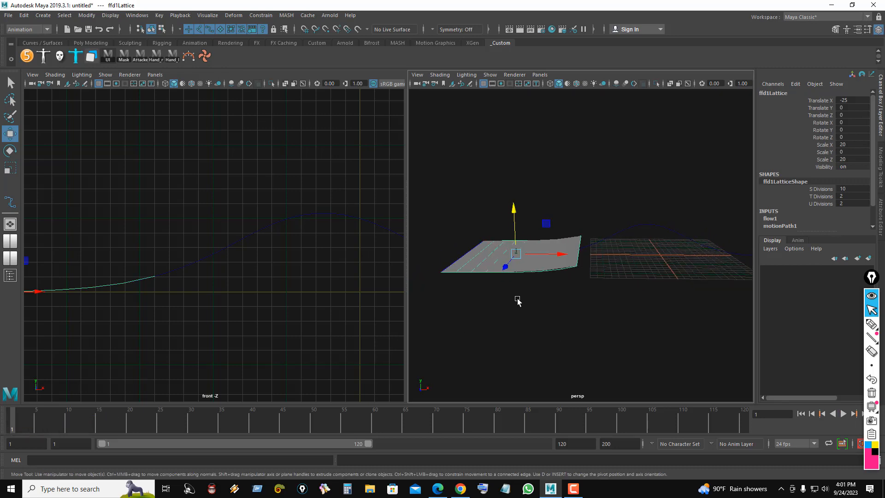
{"action": "right_click_drag", "start_coordinate": [662, 291], "coordinate": [534, 286], "text": "alt"}
{"action": "right_click_drag", "start_coordinate": [607, 301], "coordinate": [666, 308], "text": "alt"}
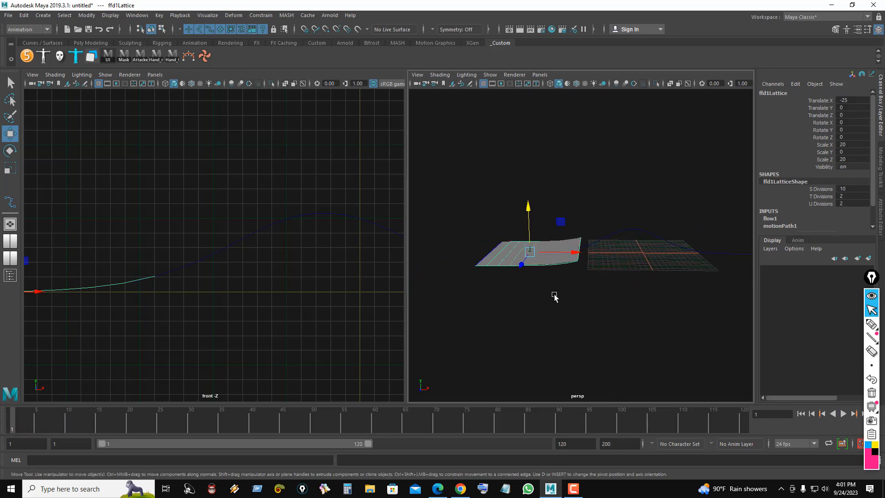
Duplicate pPlane1 at frame 1 and place the copy directly below it in the Outliner
{"action": "left_click", "coordinate": [9, 275]}
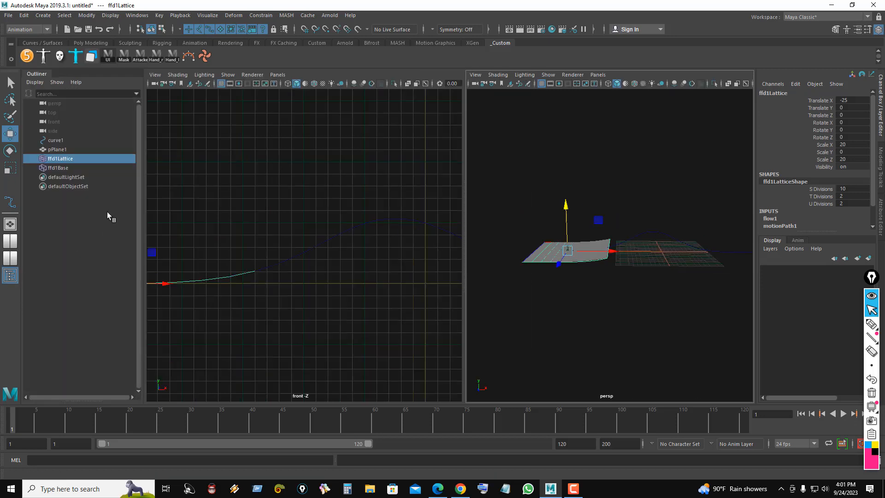
{"action": "left_click", "coordinate": [63, 150]}
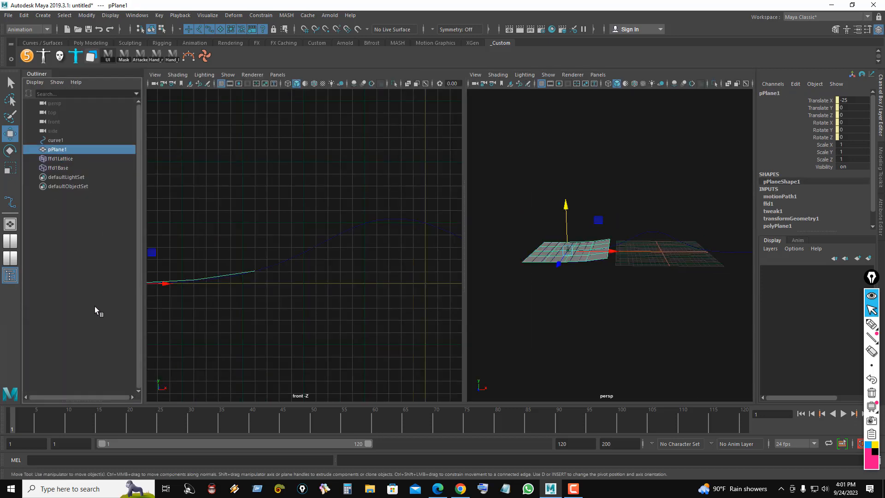
{"action": "left_click", "coordinate": [24, 15]}
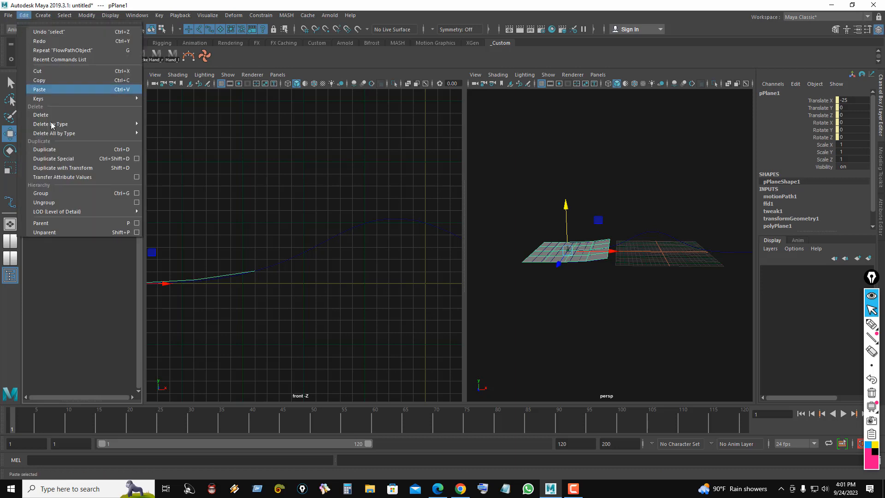
{"action": "left_click", "coordinate": [69, 151]}
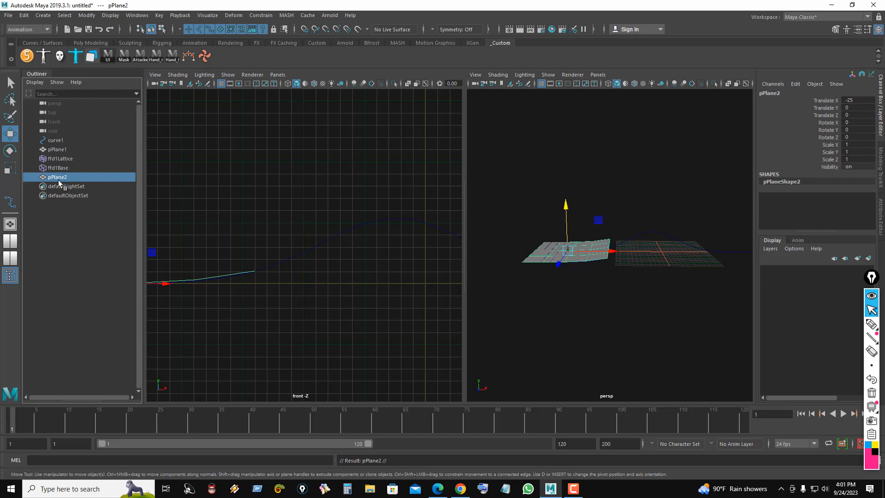
{"action": "left_click_drag", "start_coordinate": [60, 182], "coordinate": [58, 158]}
{"action": "left_click", "coordinate": [56, 149]}
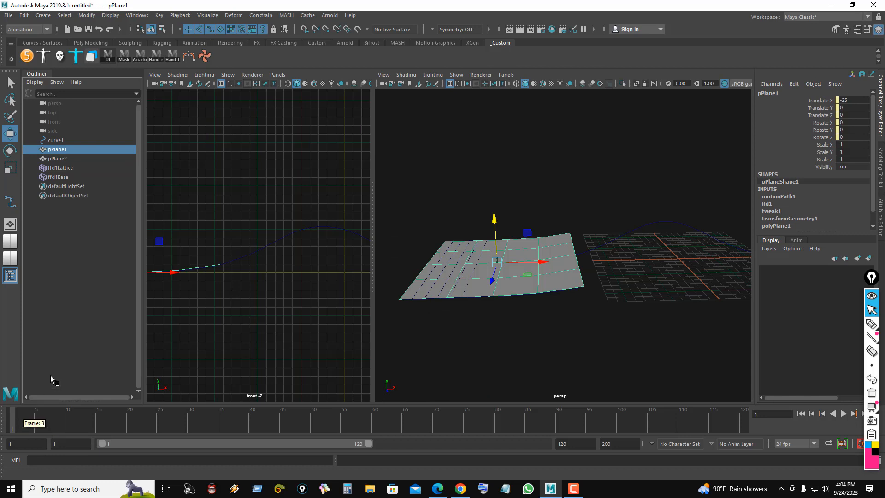
Maximize the perspective view, advance pPlane1 to frame 50 and inspect the seam between it and the duplicate plane
{"action": "left_click", "coordinate": [466, 139]}
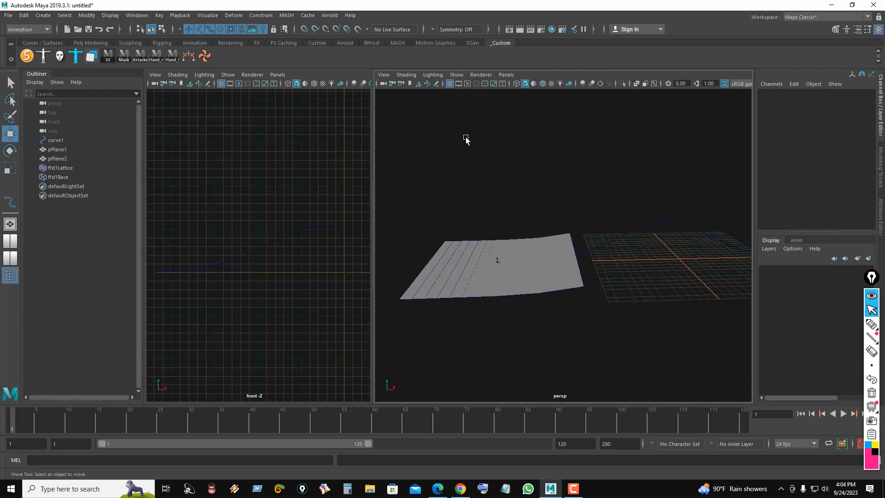
{"action": "key", "text": "space"}
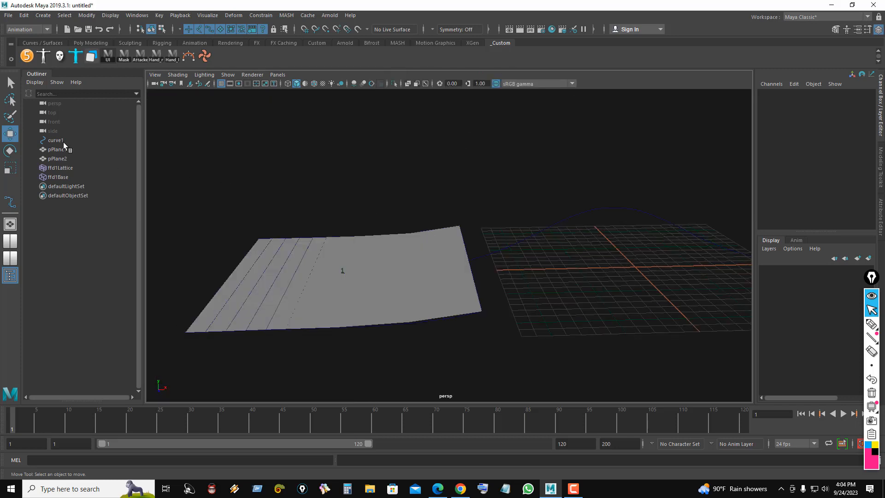
{"action": "left_click", "coordinate": [57, 149]}
{"action": "left_click_drag", "start_coordinate": [15, 416], "coordinate": [313, 427]}
{"action": "right_click_drag", "start_coordinate": [463, 292], "coordinate": [605, 319], "text": "alt"}
{"action": "left_click_drag", "start_coordinate": [606, 319], "coordinate": [495, 264], "text": "alt"}
{"action": "scroll", "coordinate": [447, 269], "scroll_direction": "up", "scroll_amount": 5}
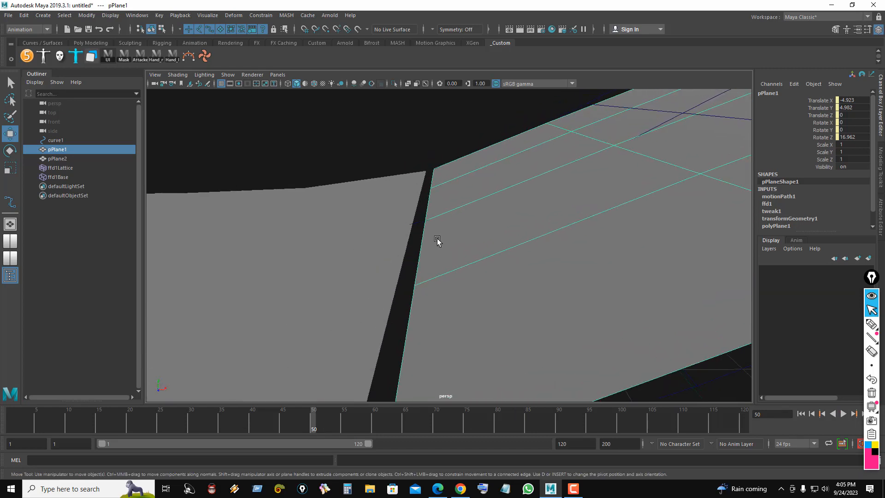
{"action": "left_click_drag", "start_coordinate": [547, 195], "coordinate": [495, 200], "text": "alt"}
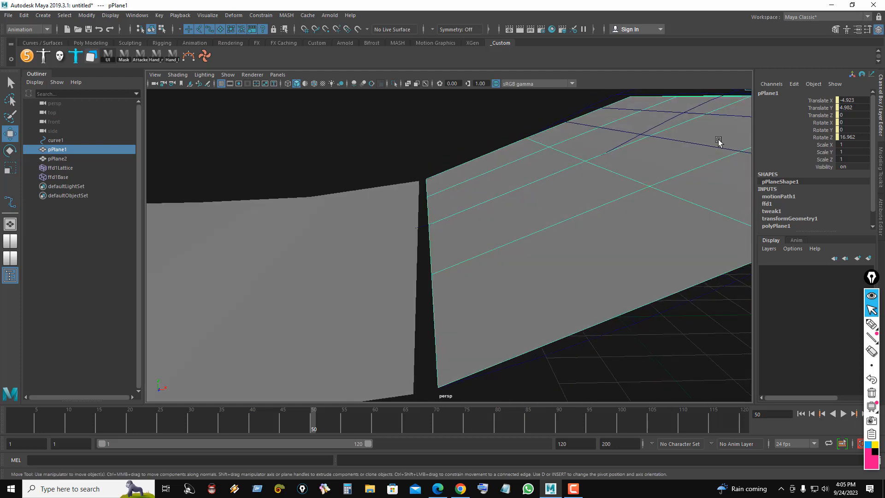
Shift pPlane1 to Translate X -5.226 to close the seam with the first duplicate, and duplicate it at frame 50
{"action": "left_click", "coordinate": [820, 100]}
{"action": "middle_click_drag", "start_coordinate": [462, 148], "coordinate": [451, 153]}
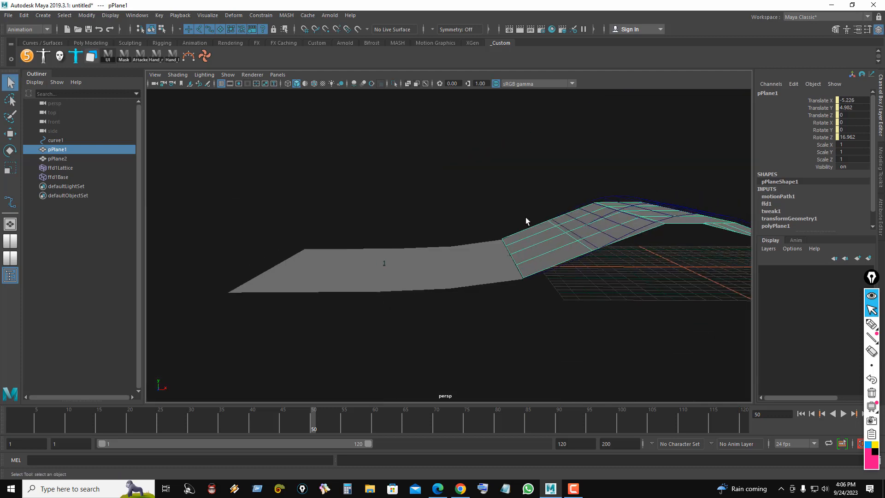
{"action": "left_click_drag", "start_coordinate": [526, 218], "coordinate": [525, 249], "text": "alt"}
{"action": "middle_click_drag", "start_coordinate": [633, 236], "coordinate": [556, 238], "text": "alt"}
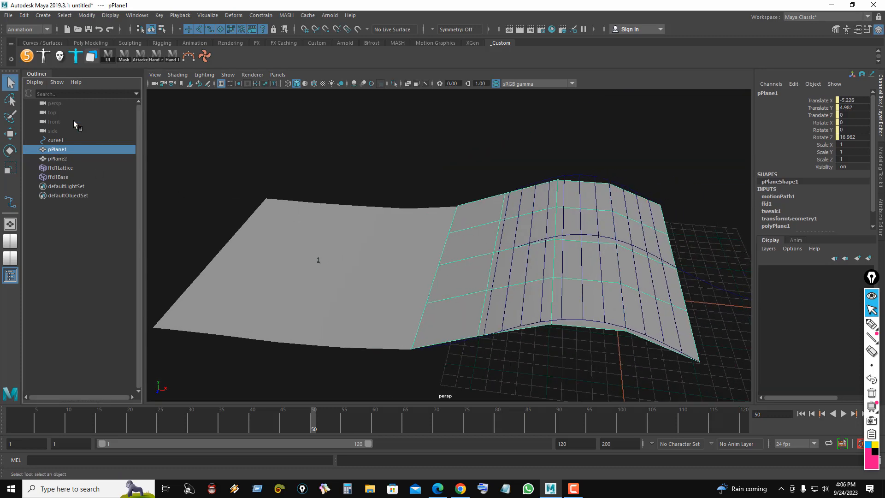
{"action": "left_click", "coordinate": [24, 15]}
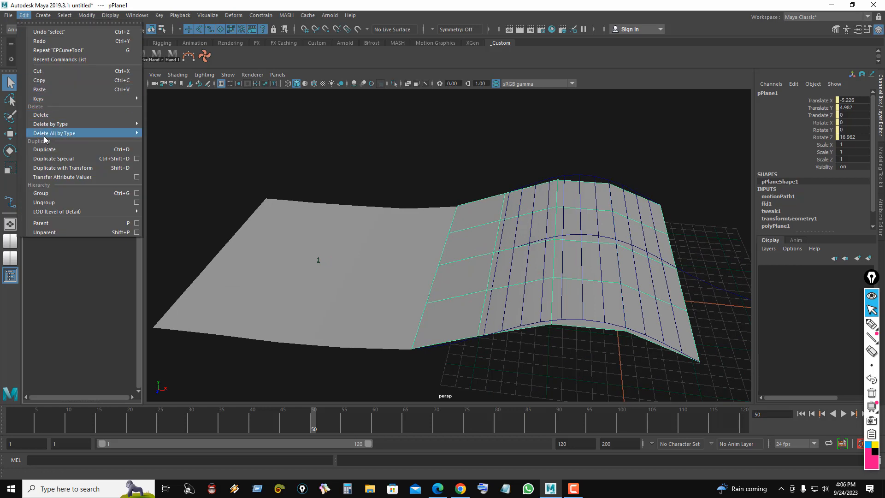
{"action": "left_click", "coordinate": [44, 150]}
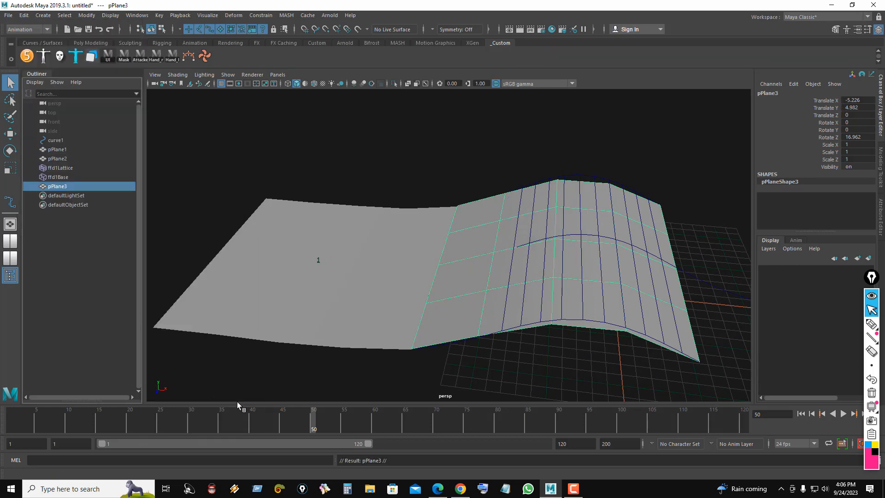
Advance the animation to frame 79 so pPlane1 sits just beyond pPlane3, comparing the seam at frame 78
{"action": "mouse_move", "coordinate": [322, 419]}
{"action": "left_mouse_down"}
{"action": "mouse_move", "coordinate": [498, 438]}
{"action": "mouse_move", "coordinate": [493, 428]}
{"action": "left_mouse_up"}
{"action": "middle_click_drag", "start_coordinate": [527, 343], "coordinate": [357, 339], "text": "alt"}
{"action": "right_click_drag", "start_coordinate": [534, 339], "coordinate": [499, 274], "text": "alt"}
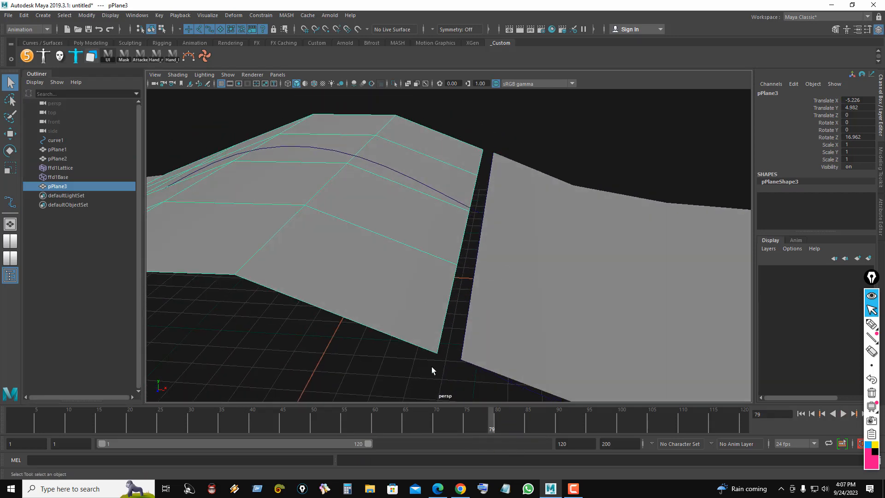
{"action": "left_click", "coordinate": [486, 418]}
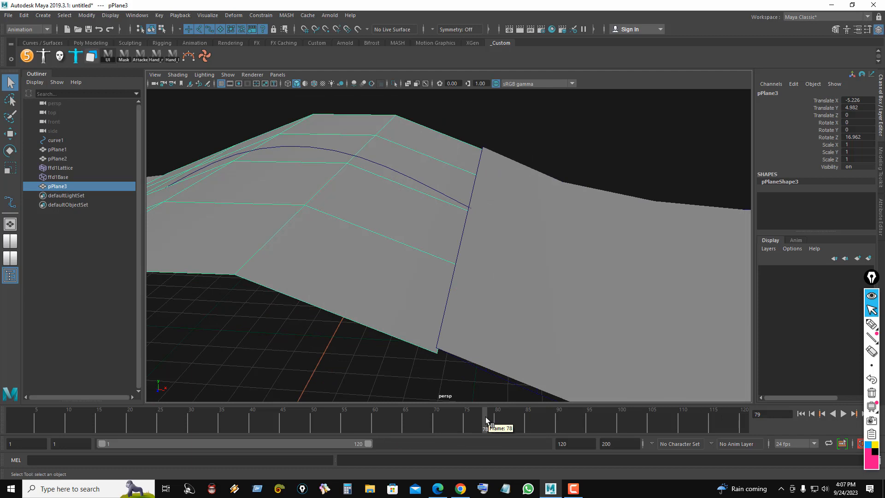
{"action": "left_click", "coordinate": [489, 421]}
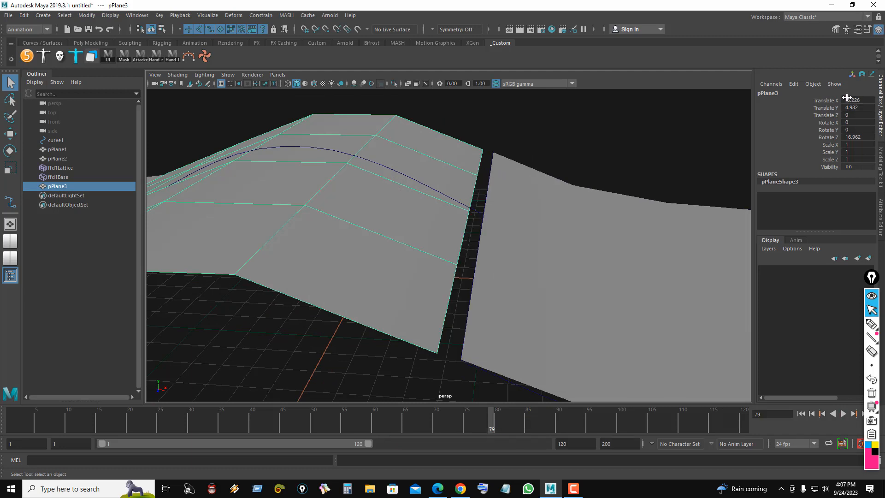
{"action": "left_click", "coordinate": [835, 101]}
{"action": "key", "text": "w"}
{"action": "left_click_drag", "start_coordinate": [622, 177], "coordinate": [623, 205], "text": "alt"}
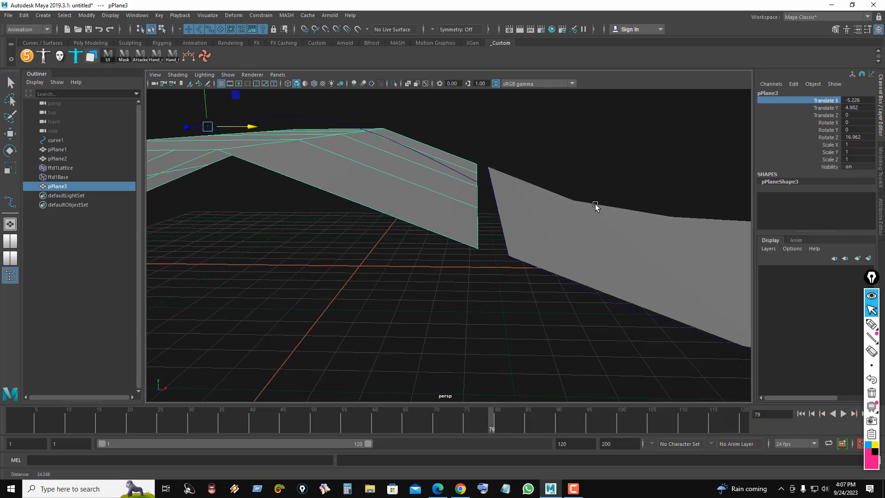
{"action": "key", "text": "ctrl+z"}
{"action": "key", "text": "ctrl+z"}
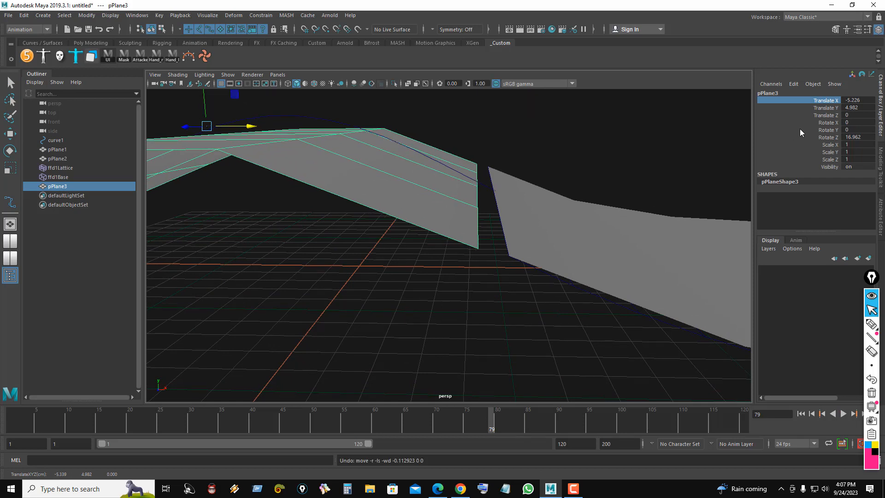
Shift pPlane1 back along X to 13.891 so its edge meets the end of pPlane3
{"action": "left_click", "coordinate": [58, 150]}
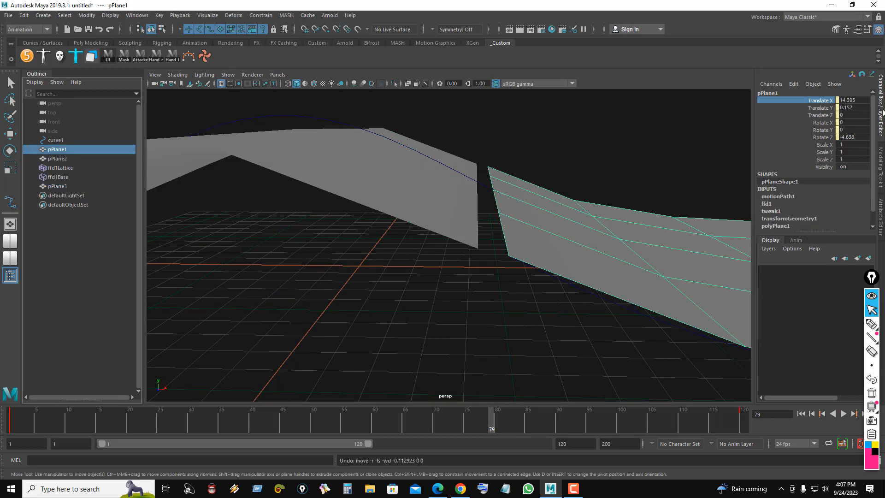
{"action": "middle_click_drag", "start_coordinate": [678, 156], "coordinate": [668, 157]}
{"action": "left_click_drag", "start_coordinate": [578, 194], "coordinate": [495, 212], "text": "alt"}
{"action": "middle_click_drag", "start_coordinate": [497, 215], "coordinate": [549, 213], "text": "alt"}
{"action": "right_click_drag", "start_coordinate": [498, 237], "coordinate": [533, 250], "text": "alt"}
{"action": "key", "text": "q"}
{"action": "left_click", "coordinate": [466, 171]}
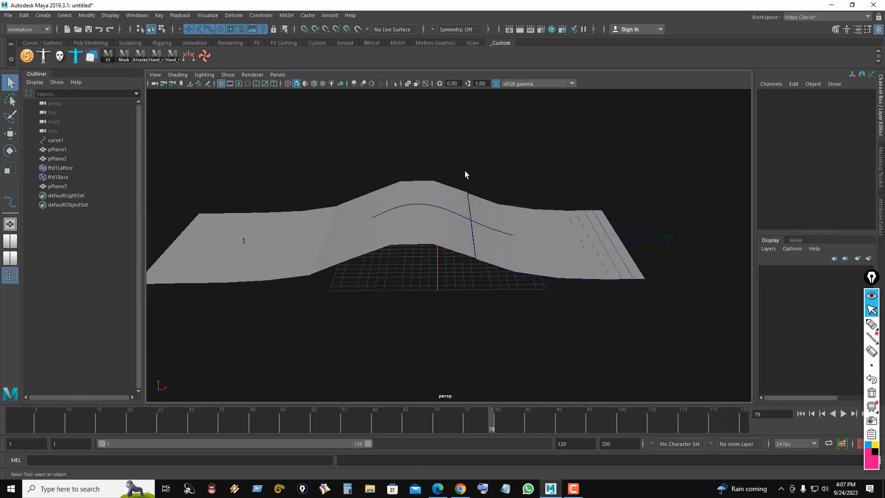
Duplicate pPlane1 in its bent shape at frame 79
{"action": "right_click_drag", "start_coordinate": [465, 172], "coordinate": [533, 209], "text": "alt"}
{"action": "left_click_drag", "start_coordinate": [533, 208], "coordinate": [534, 211], "text": "alt"}
{"action": "left_click", "coordinate": [533, 211]}
{"action": "middle_click_drag", "start_coordinate": [596, 216], "coordinate": [514, 220], "text": "alt"}
{"action": "right_click_drag", "start_coordinate": [501, 254], "coordinate": [524, 262], "text": "alt"}
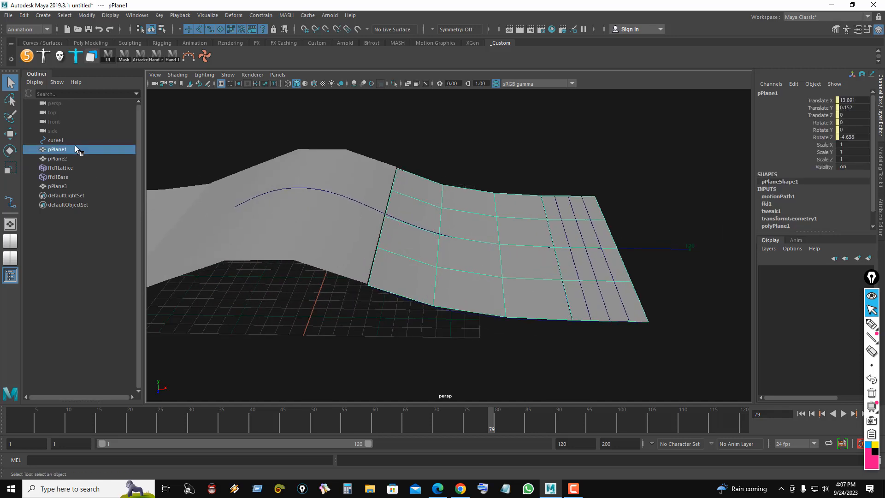
{"action": "left_click", "coordinate": [23, 15]}
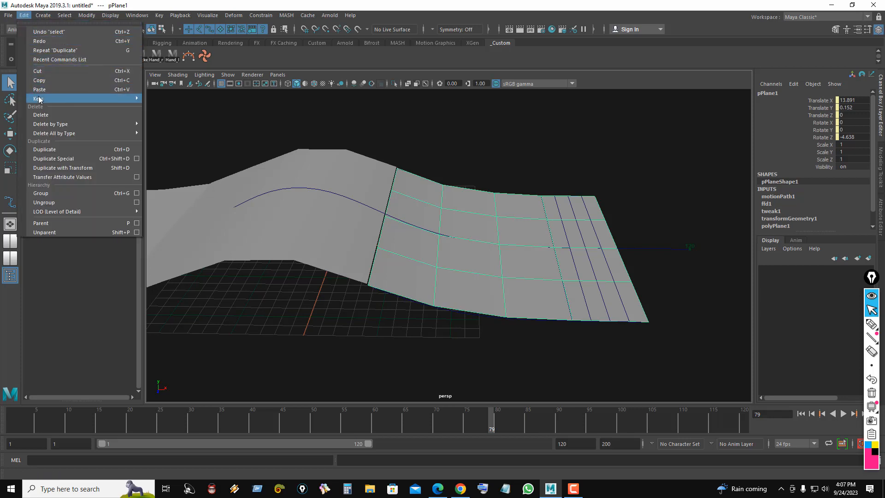
{"action": "left_click", "coordinate": [55, 152]}
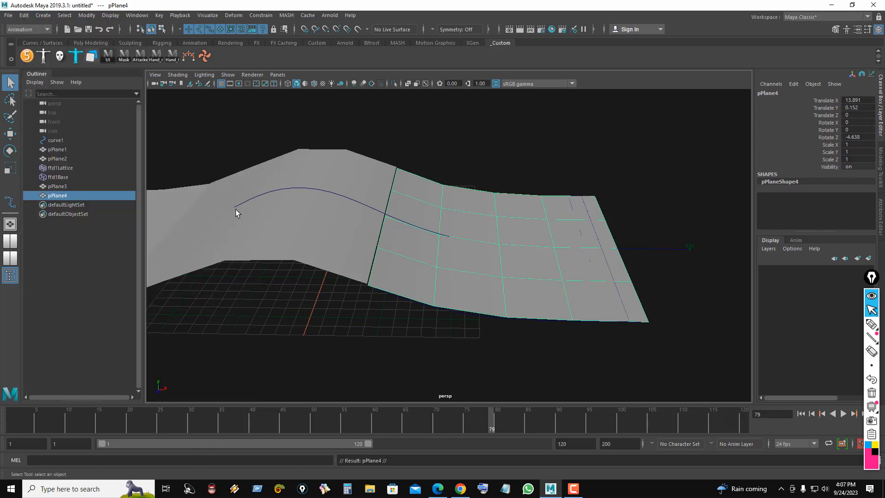
Advance pPlane1 along the motion path to frame 120 and look at the path's end from below
{"action": "left_click", "coordinate": [67, 150]}
{"action": "left_click_drag", "start_coordinate": [483, 414], "coordinate": [743, 417]}
{"action": "left_click_drag", "start_coordinate": [535, 230], "coordinate": [311, 222], "text": "alt"}
Show the control vertices of curve1 and select the vertex at its frame 120 end
{"action": "left_click", "coordinate": [355, 208]}
{"action": "right_click_drag", "start_coordinate": [361, 205], "coordinate": [326, 205]}
{"action": "right_click_drag", "start_coordinate": [328, 205], "coordinate": [369, 207]}
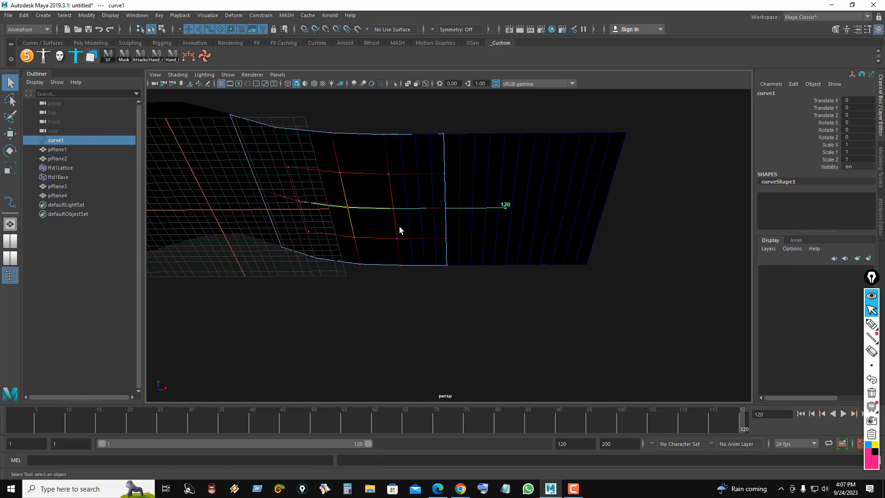
{"action": "right_click_drag", "start_coordinate": [557, 262], "coordinate": [598, 249]}
{"action": "left_click", "coordinate": [458, 307]}
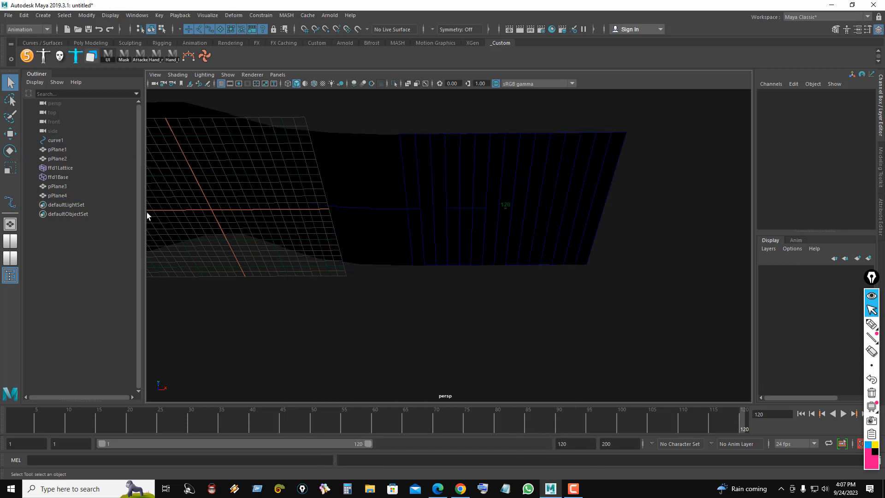
{"action": "left_click", "coordinate": [56, 140]}
{"action": "right_click_drag", "start_coordinate": [504, 211], "coordinate": [492, 212]}
{"action": "mouse_move", "coordinate": [502, 231]}
{"action": "left_mouse_down", "text": "alt"}
{"action": "mouse_move", "coordinate": [539, 242]}
{"action": "mouse_move", "coordinate": [527, 217]}
{"action": "mouse_move", "coordinate": [521, 248]}
{"action": "mouse_move", "coordinate": [517, 237]}
{"action": "left_mouse_up", "text": "alt"}
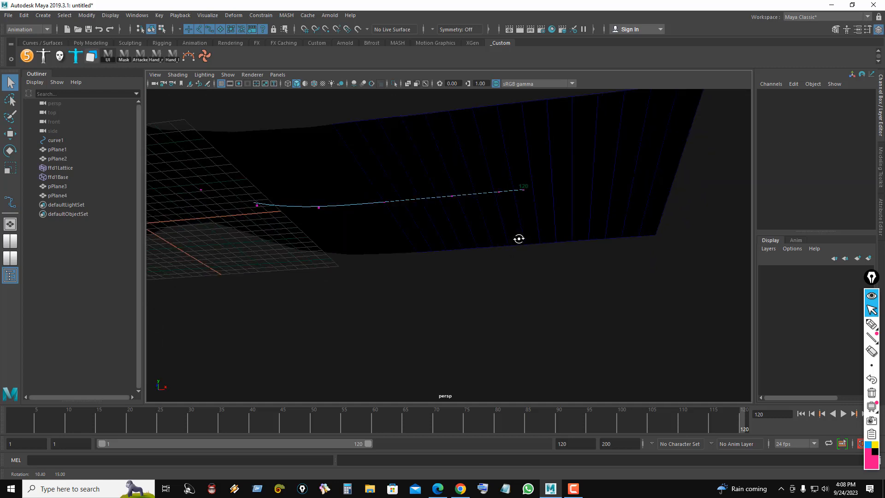
{"action": "left_click_drag", "start_coordinate": [516, 181], "coordinate": [516, 181]}
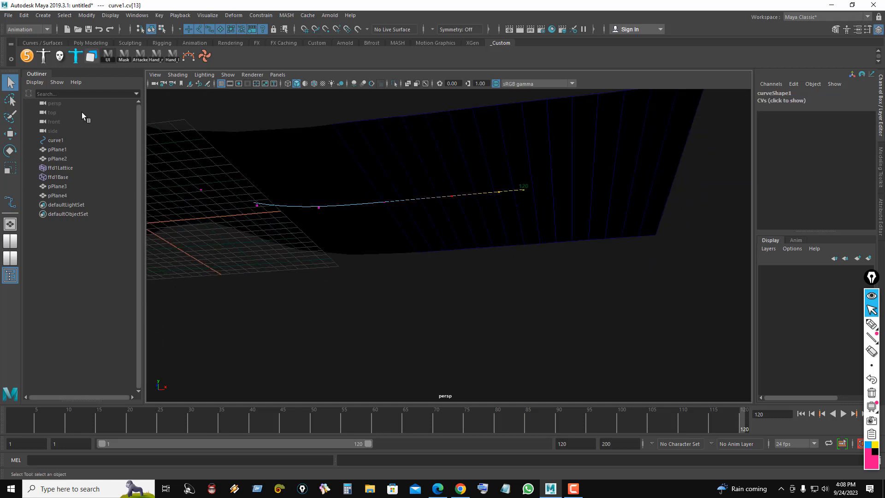
Turn off Soft Select in the Select Tool's settings and close the settings window
{"action": "double_click", "coordinate": [10, 83]}
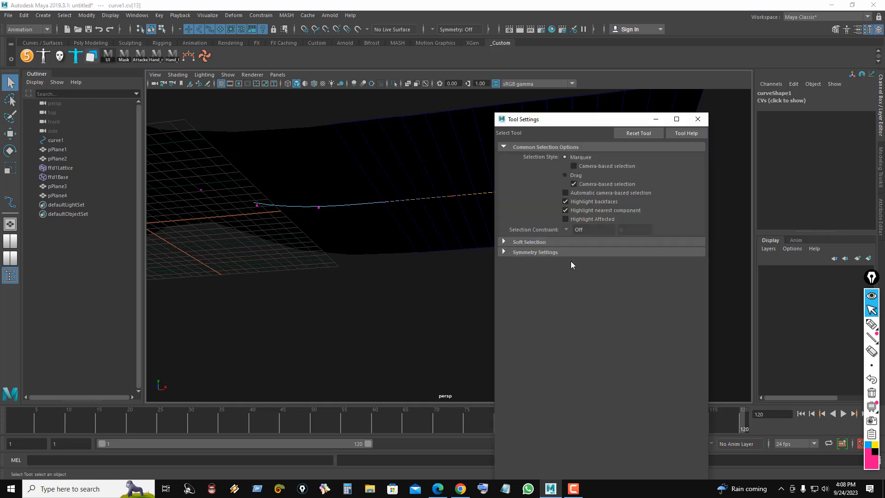
{"action": "left_click", "coordinate": [503, 241]}
{"action": "left_click", "coordinate": [566, 253]}
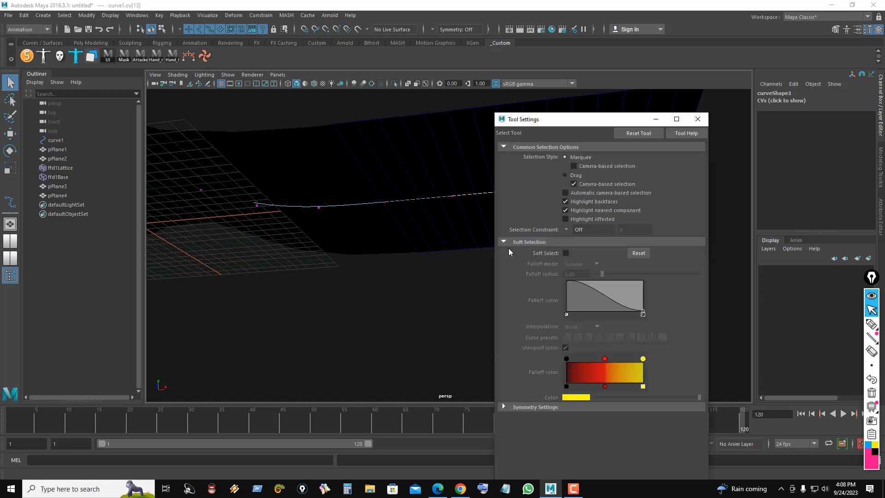
{"action": "left_click", "coordinate": [698, 119]}
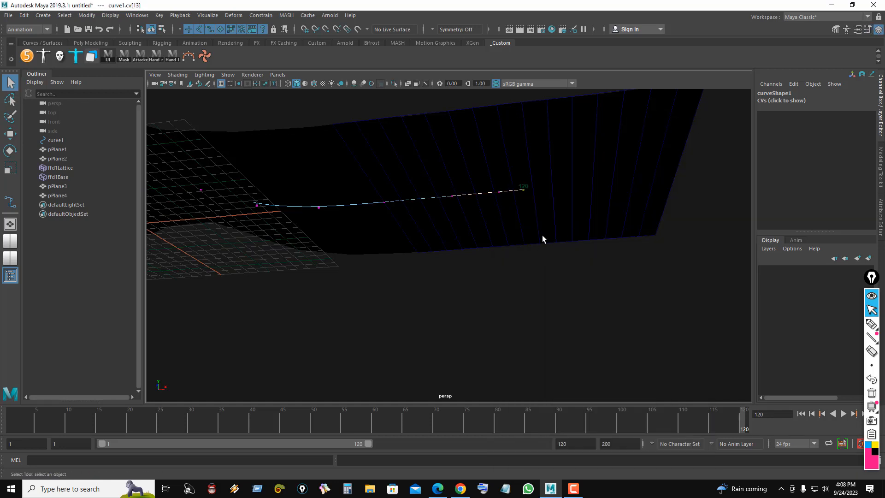
Move the curve's end vertex along X until pPlane1's edge meets the end of pPlane4
{"action": "key", "text": "w"}
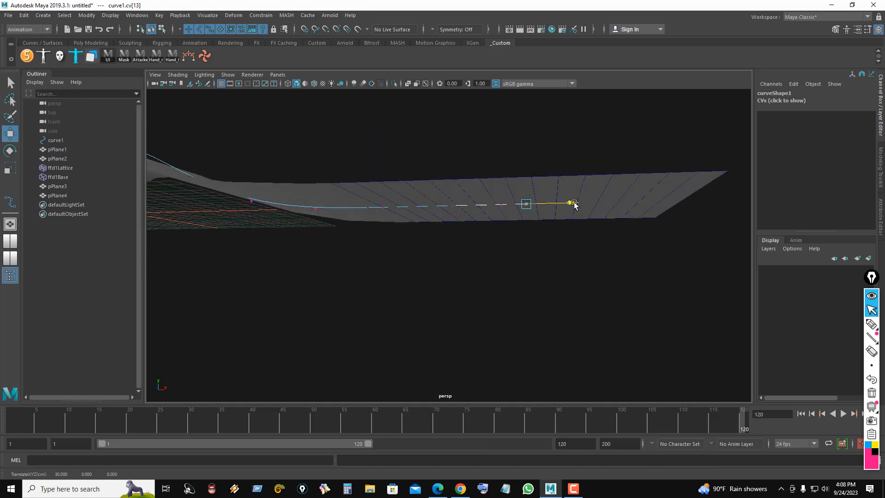
{"action": "left_click_drag", "start_coordinate": [574, 205], "coordinate": [537, 233]}
{"action": "left_click_drag", "start_coordinate": [430, 240], "coordinate": [503, 270], "text": "alt"}
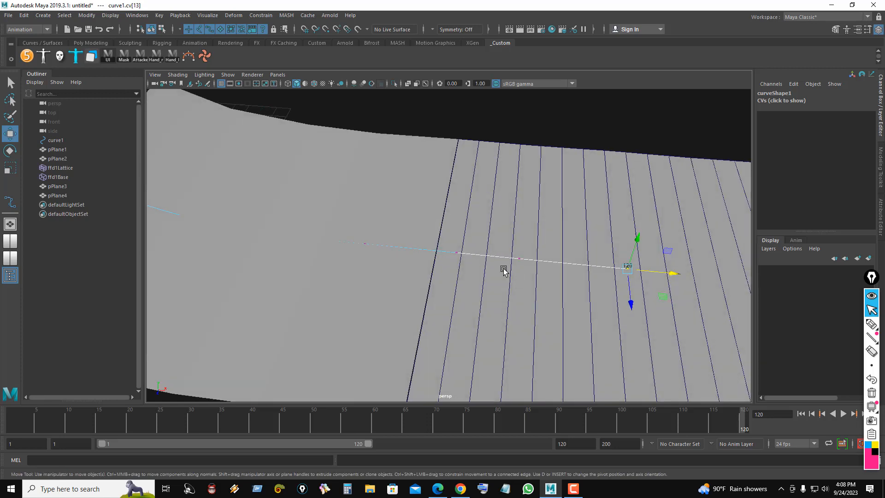
{"action": "left_click_drag", "start_coordinate": [675, 272], "coordinate": [678, 273]}
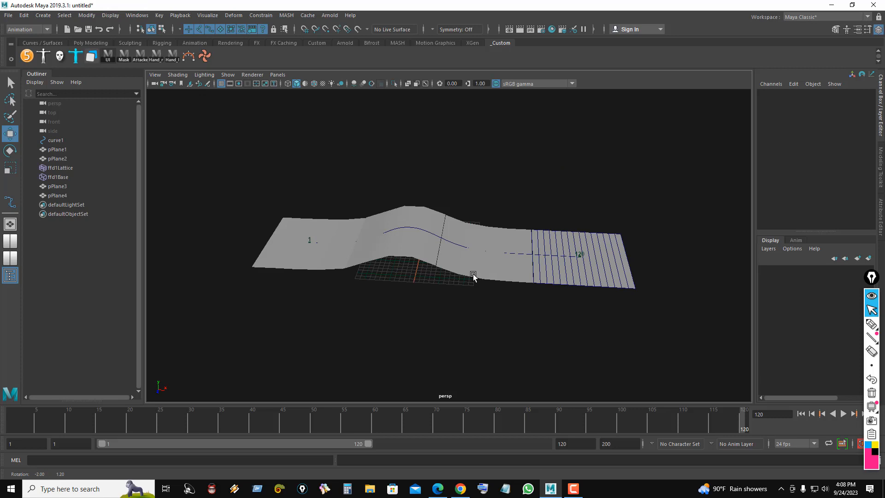
{"action": "middle_click_drag", "start_coordinate": [426, 258], "coordinate": [463, 260], "text": "alt"}
{"action": "scroll", "coordinate": [538, 281], "scroll_direction": "down", "scroll_amount": 2}
Freeze the transformations and delete the history of curve1, and undo a trial upward move of the curve
{"action": "left_click", "coordinate": [55, 140]}
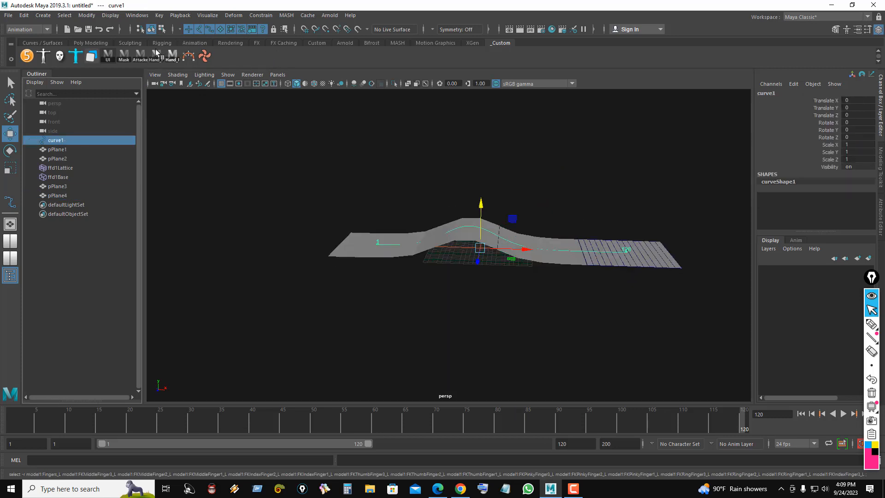
{"action": "left_click", "coordinate": [82, 43]}
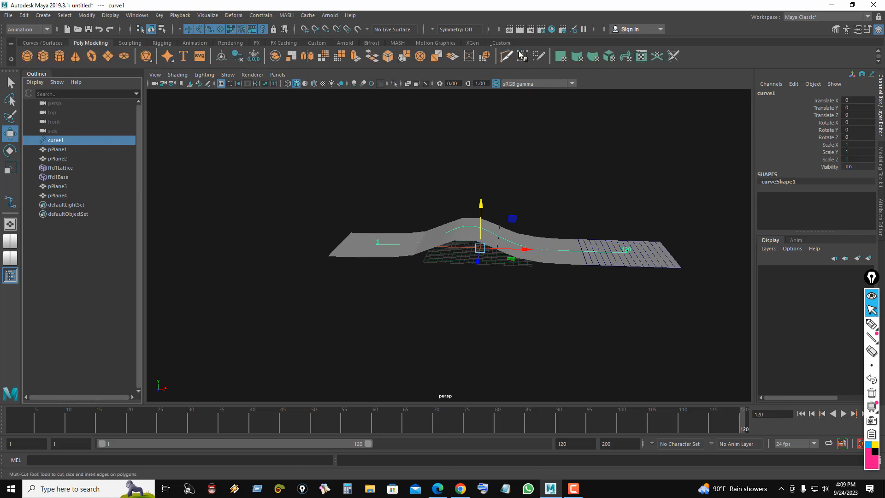
{"action": "left_click", "coordinate": [253, 57]}
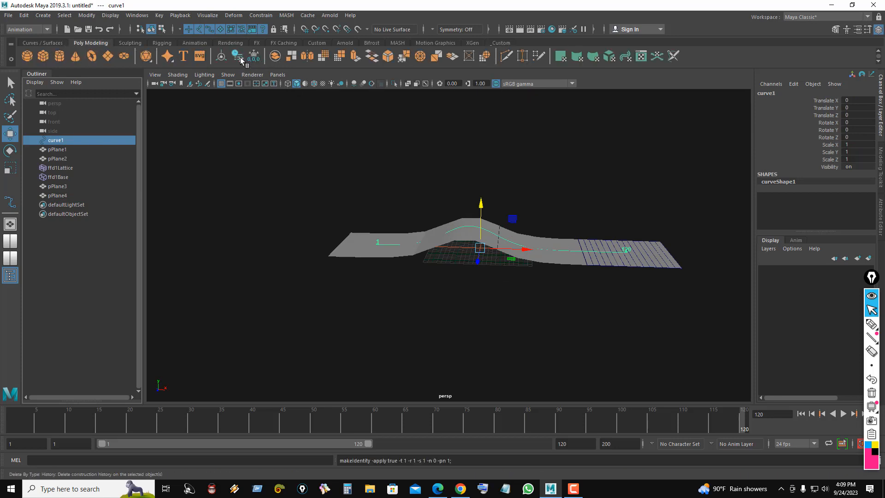
{"action": "left_click", "coordinate": [239, 56]}
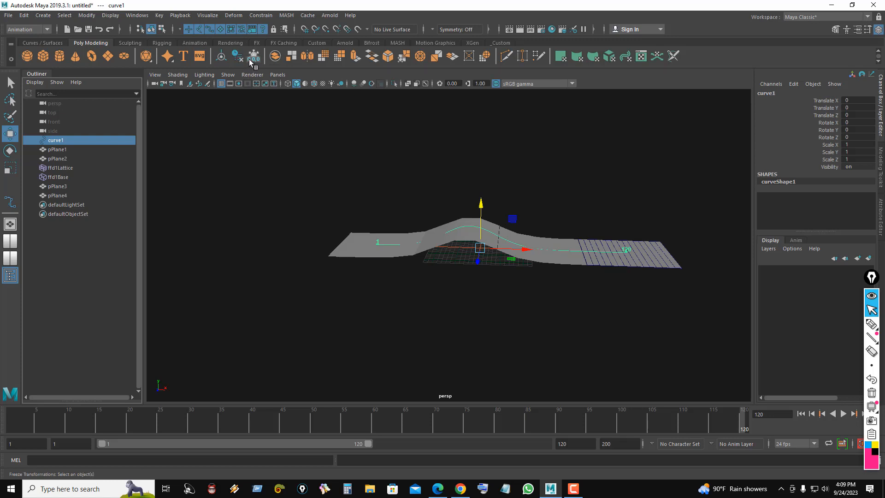
{"action": "left_click_drag", "start_coordinate": [480, 204], "coordinate": [478, 185]}
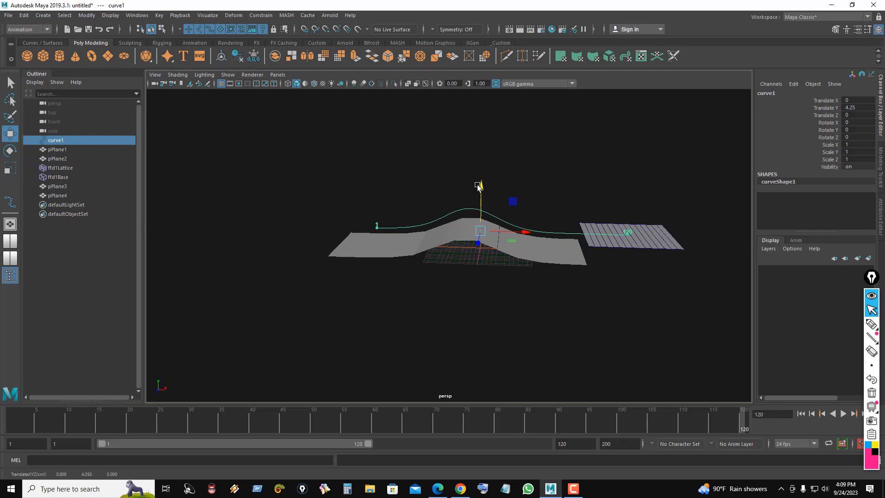
{"action": "key", "text": "ctrl+z"}
Duplicate pPlane1 at frame 120 as the final flat piece of the surface
{"action": "left_click", "coordinate": [66, 148]}
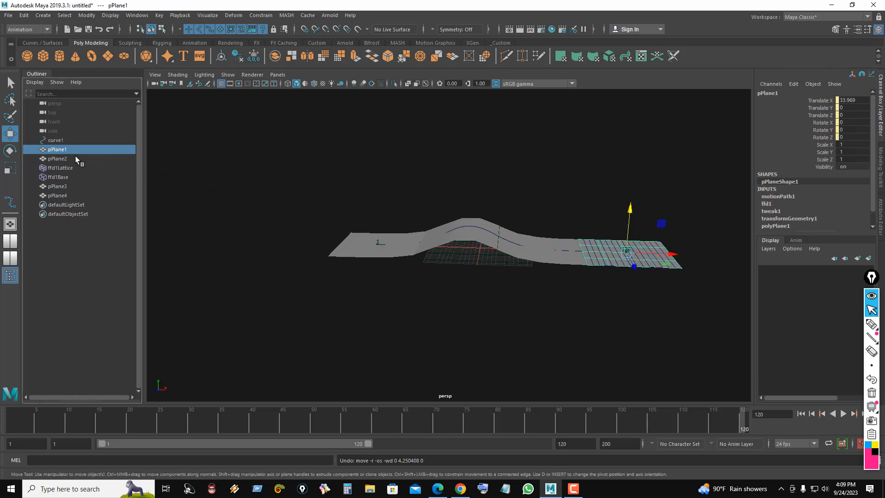
{"action": "left_click", "coordinate": [24, 15]}
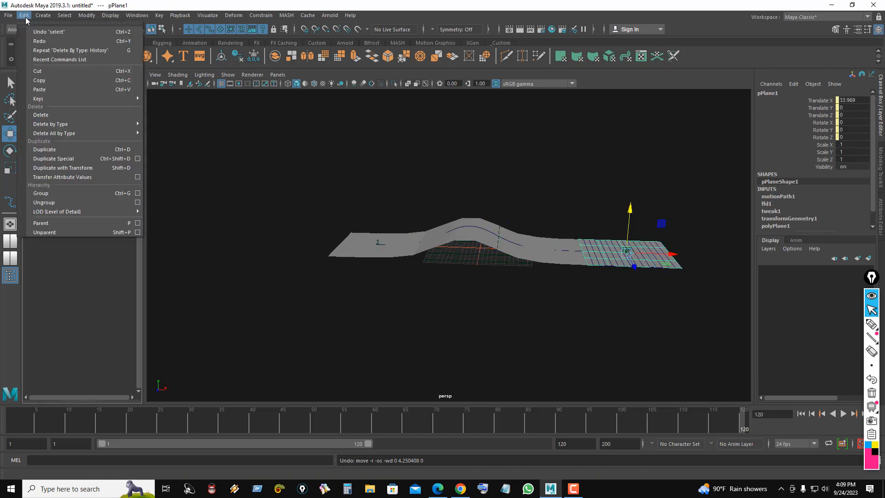
{"action": "left_click", "coordinate": [42, 145]}
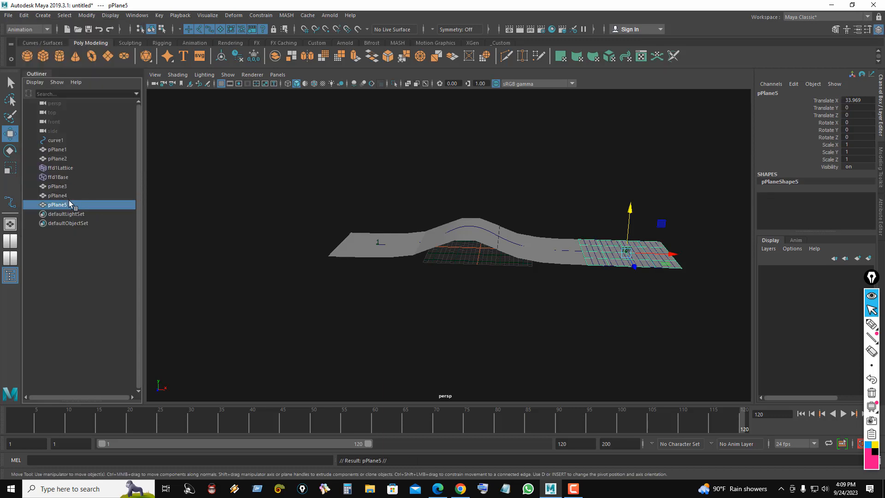
Delete the animated pPlane1, the motion path curve1 and the leftover ffd1Base, keeping only the duplicated planes
{"action": "left_click", "coordinate": [65, 149]}
{"action": "key", "text": "Delete"}
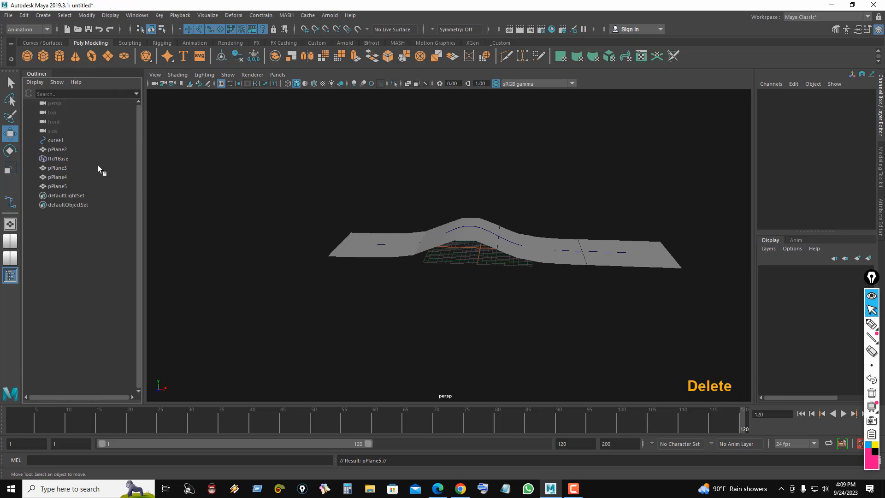
{"action": "left_click", "coordinate": [59, 141]}
{"action": "key", "text": "Delete"}
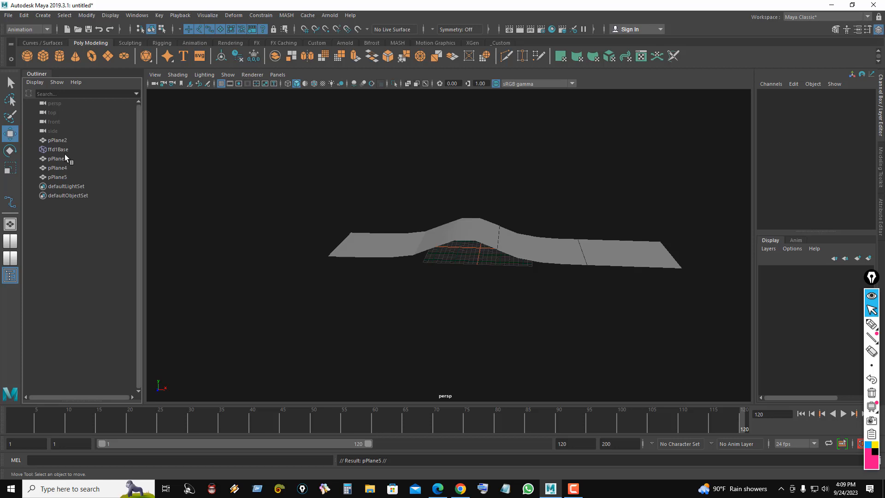
{"action": "left_click", "coordinate": [61, 151]}
{"action": "key", "text": "Delete"}
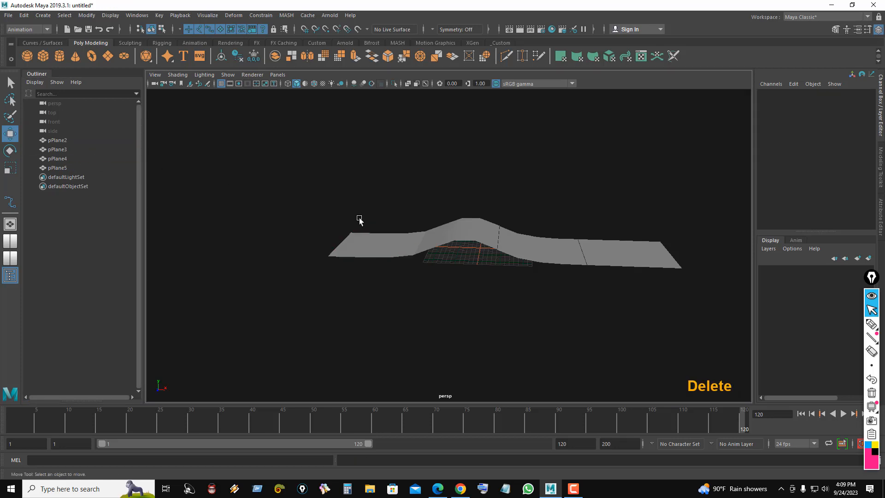
Combine pPlane2, pPlane3, pPlane4 and pPlane5 into a single mesh and hide the Outliner
{"action": "mouse_move", "coordinate": [456, 233]}
{"action": "left_mouse_down", "text": "alt"}
{"action": "mouse_move", "coordinate": [488, 225]}
{"action": "mouse_move", "coordinate": [458, 229]}
{"action": "left_mouse_up", "text": "alt"}
{"action": "left_click", "coordinate": [444, 253]}
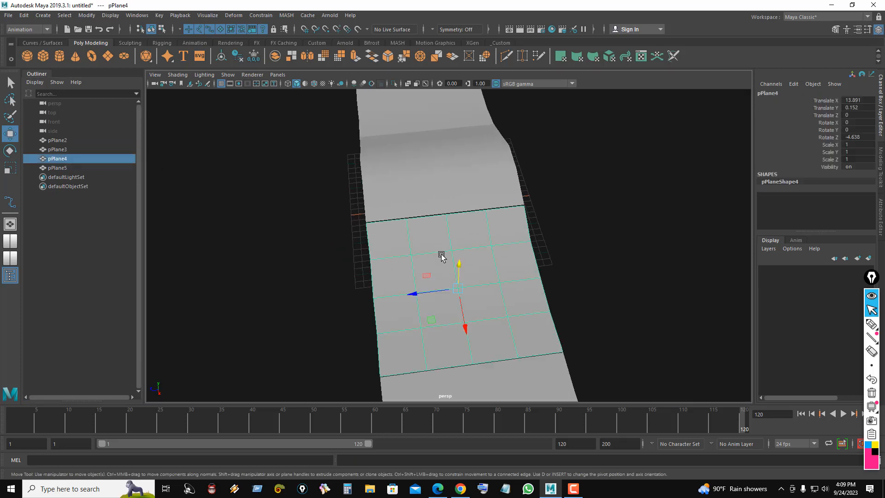
{"action": "left_click_drag", "start_coordinate": [435, 265], "coordinate": [427, 234], "text": "alt"}
{"action": "left_click", "coordinate": [361, 213], "text": "shift"}
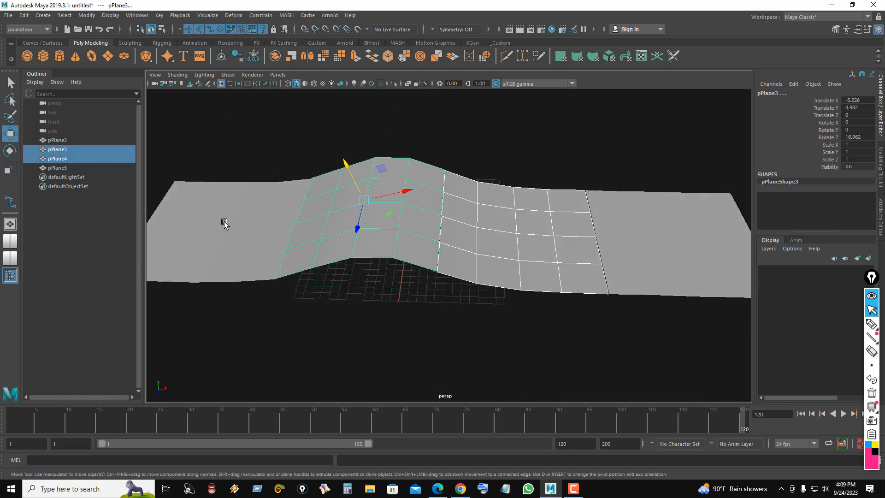
{"action": "left_click", "coordinate": [227, 225], "text": "shift"}
{"action": "left_click", "coordinate": [663, 238], "text": "shift"}
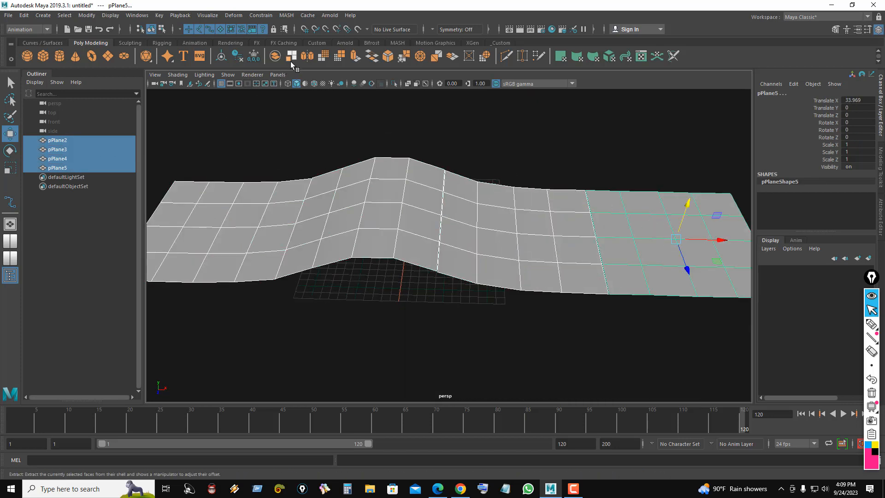
{"action": "left_click", "coordinate": [282, 17]}
{"action": "left_click", "coordinate": [29, 31]}
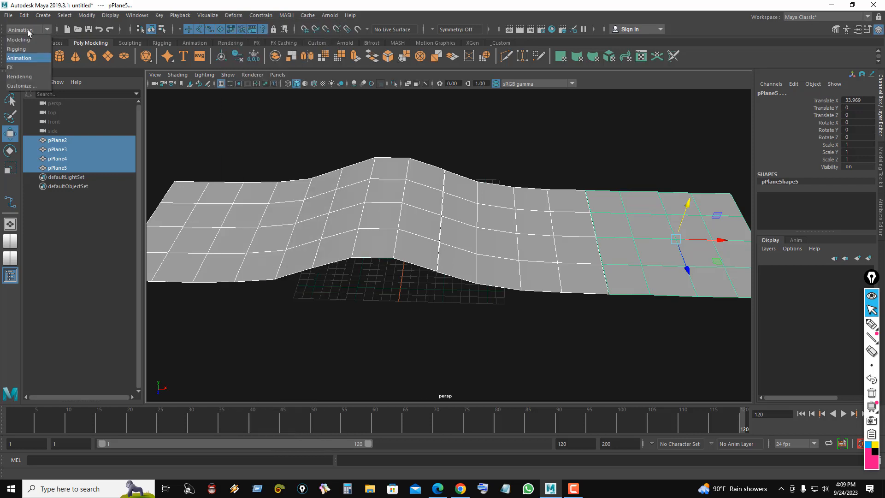
{"action": "left_click", "coordinate": [25, 42]}
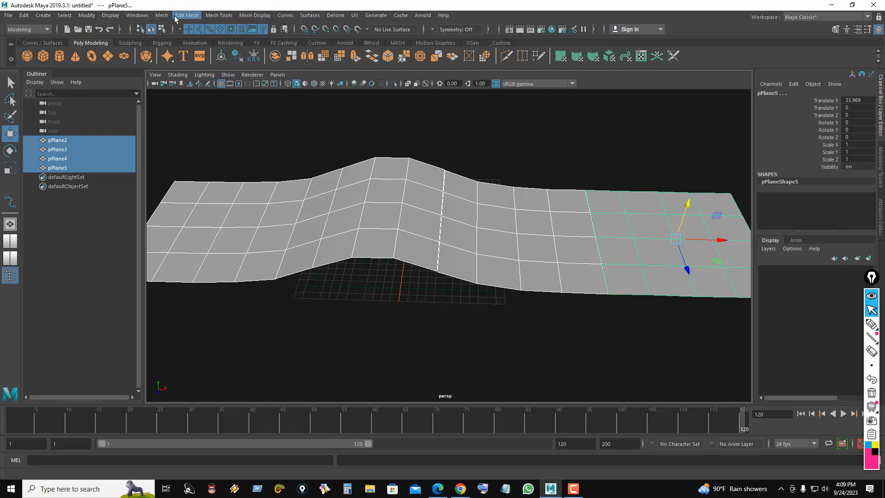
{"action": "left_click", "coordinate": [162, 15]}
{"action": "left_click", "coordinate": [170, 49]}
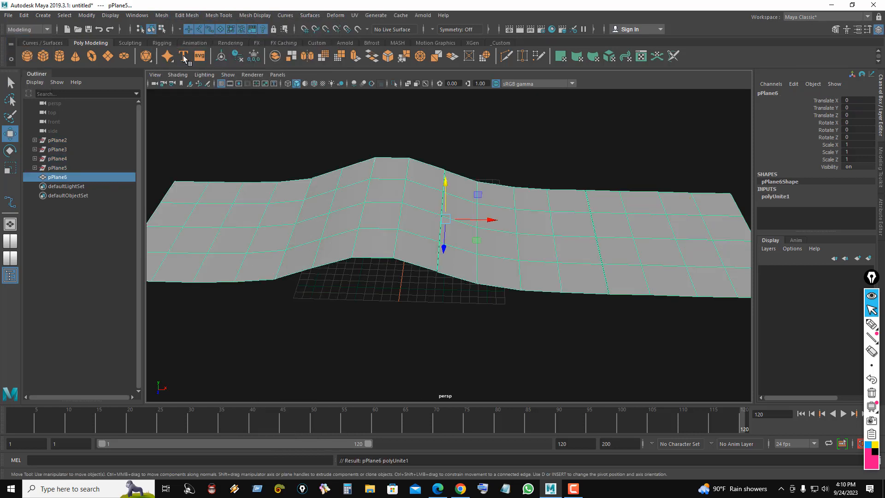
{"action": "left_click", "coordinate": [479, 140]}
{"action": "left_click", "coordinate": [17, 273]}
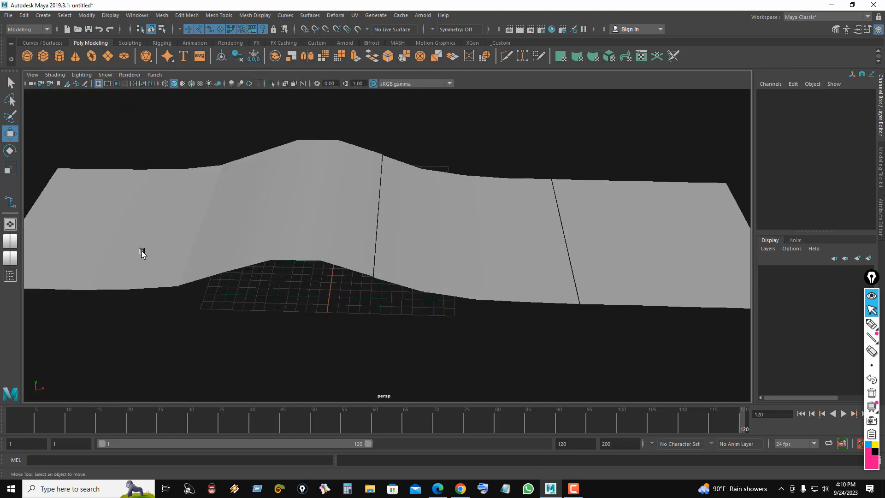
Bridge the facing border edges of the former pPlane2 and pPlane3 to close the gap on the hump's slope
{"action": "right_click_drag", "start_coordinate": [451, 198], "coordinate": [340, 209], "text": "alt"}
{"action": "middle_click_drag", "start_coordinate": [242, 220], "coordinate": [344, 222], "text": "alt"}
{"action": "right_click_drag", "start_coordinate": [344, 222], "coordinate": [396, 228], "text": "alt"}
{"action": "left_click", "coordinate": [253, 210]}
{"action": "right_click_drag", "start_coordinate": [295, 214], "coordinate": [397, 220], "text": "alt"}
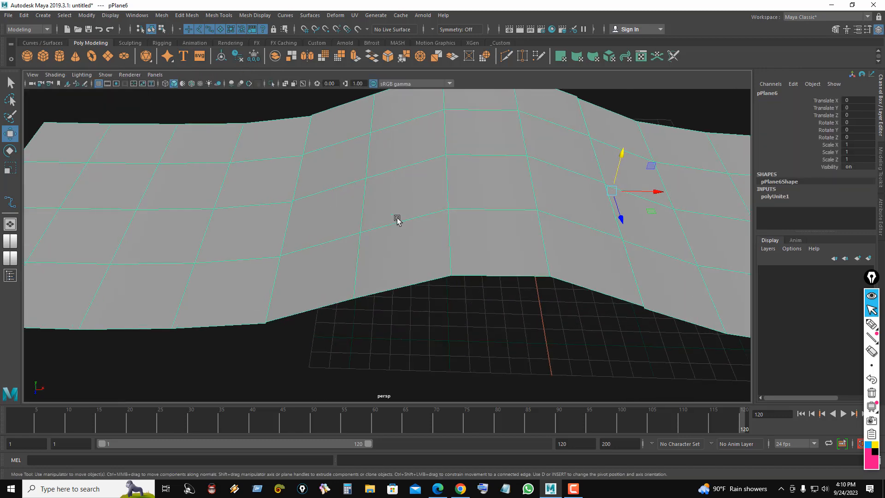
{"action": "middle_click_drag", "start_coordinate": [439, 225], "coordinate": [529, 273], "text": "alt"}
{"action": "right_click_drag", "start_coordinate": [417, 251], "coordinate": [459, 258], "text": "alt"}
{"action": "left_click_drag", "start_coordinate": [461, 259], "coordinate": [452, 236], "text": "alt"}
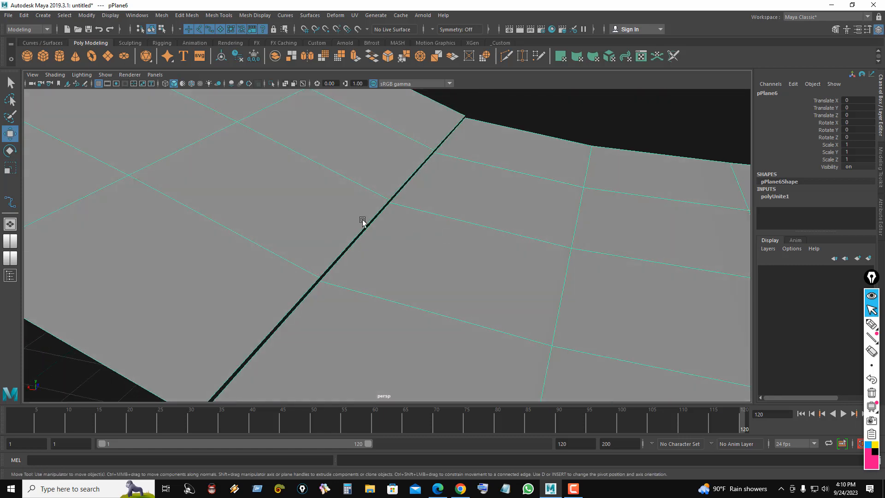
{"action": "right_click_drag", "start_coordinate": [421, 218], "coordinate": [423, 193]}
{"action": "left_click", "coordinate": [270, 334]}
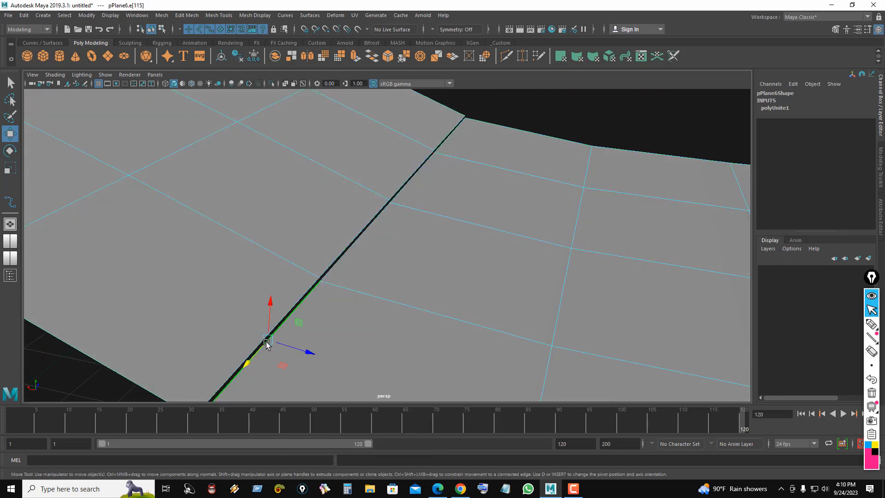
{"action": "key", "text": "q"}
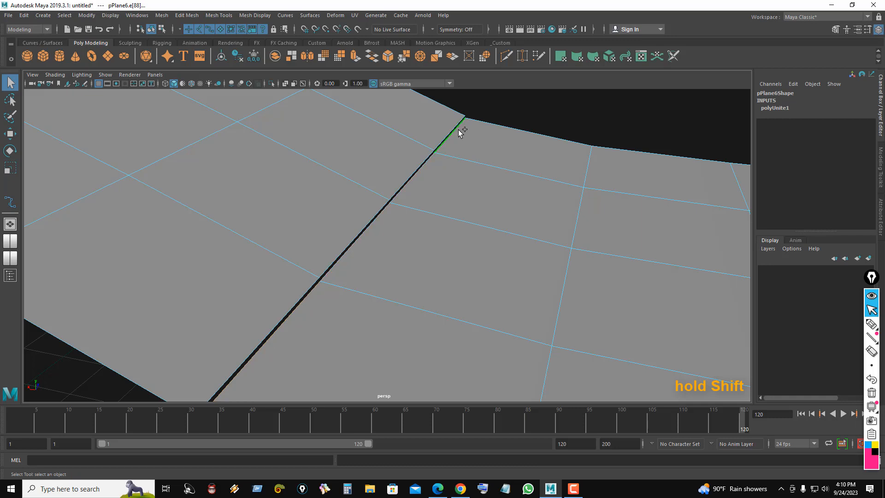
{"action": "left_click_drag", "start_coordinate": [483, 159], "coordinate": [369, 211], "text": "alt"}
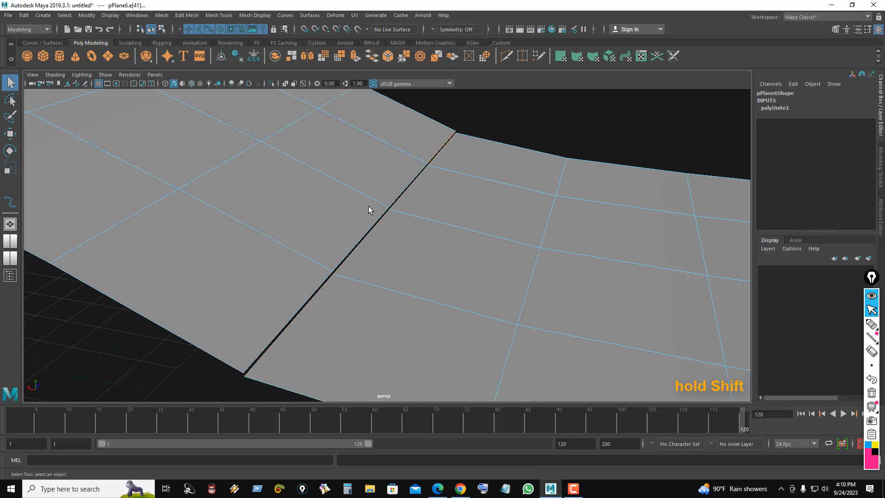
{"action": "left_click", "coordinate": [278, 330], "text": "shift"}
{"action": "left_click", "coordinate": [372, 56]}
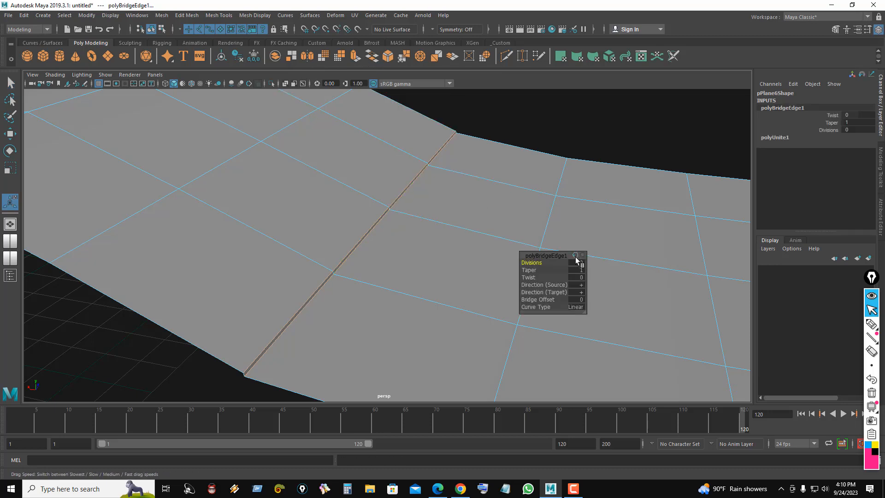
Delete one of the two closely spaced edge rows beside the bridged gap, including its vertices
{"action": "double_click", "coordinate": [354, 250]}
{"action": "mouse_move", "coordinate": [401, 256]}
{"action": "left_mouse_down", "text": "alt"}
{"action": "mouse_move", "coordinate": [438, 241]}
{"action": "mouse_move", "coordinate": [414, 249]}
{"action": "left_mouse_up", "text": "alt"}
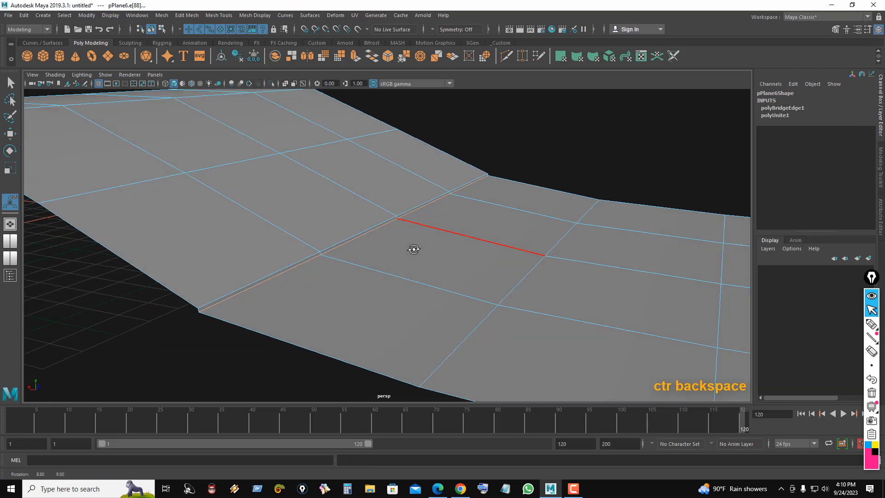
{"action": "key", "text": "ctrl+BackSpace"}
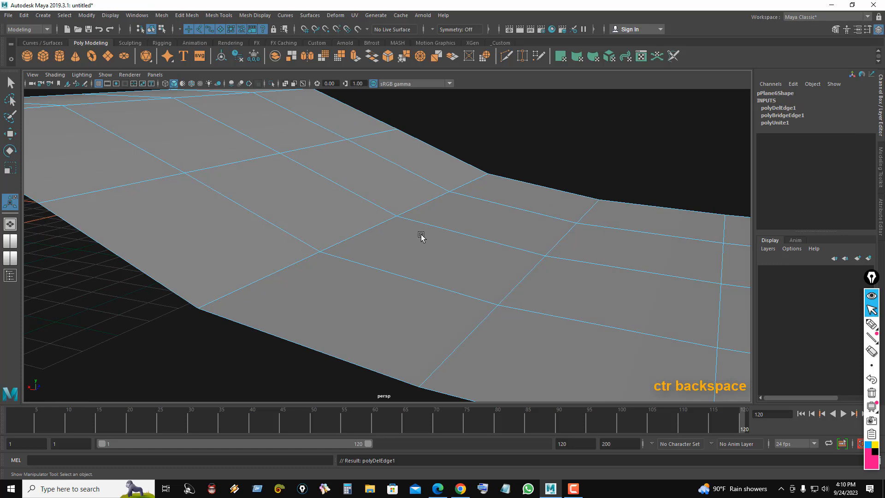
Apply Edit Edge Flow to the remaining edge row at the seam between the former pPlane2 and pPlane3
{"action": "left_click_drag", "start_coordinate": [497, 231], "coordinate": [503, 254], "text": "alt"}
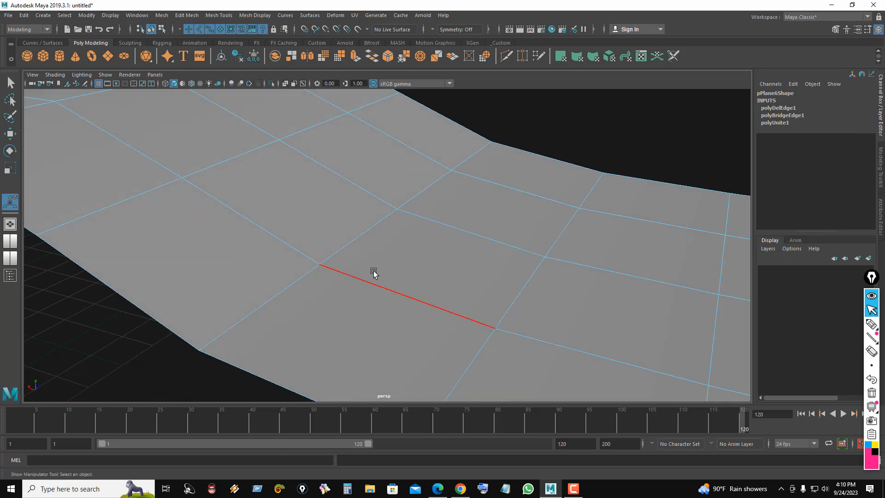
{"action": "left_click", "coordinate": [269, 300]}
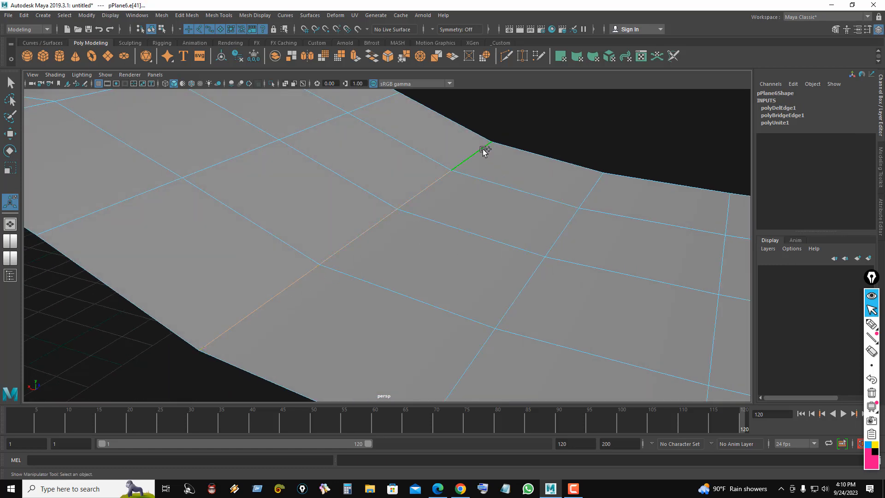
{"action": "right_click", "coordinate": [487, 197], "text": "shift"}
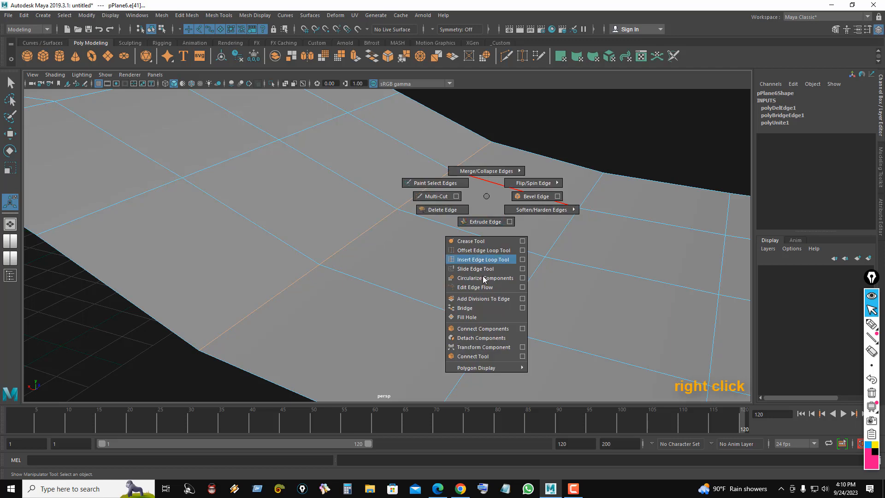
{"action": "left_click", "coordinate": [474, 287]}
{"action": "left_click_drag", "start_coordinate": [424, 286], "coordinate": [500, 209], "text": "alt"}
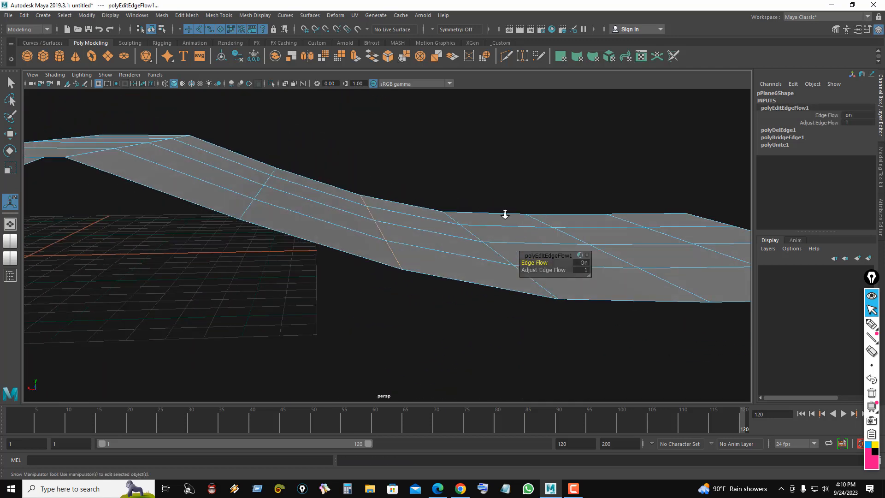
Bridge the facing border edges of the former pPlane3 and pPlane4 to close the gap on the hump's other slope
{"action": "scroll", "coordinate": [505, 214], "scroll_direction": "down", "scroll_amount": 3}
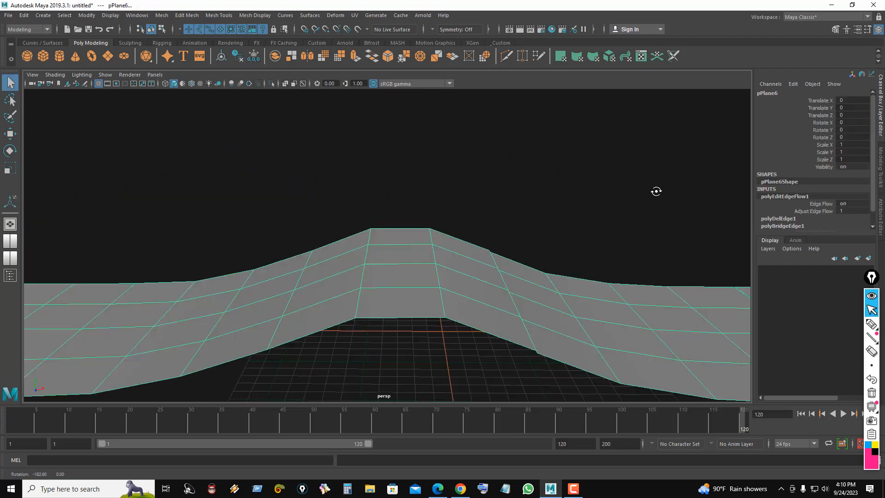
{"action": "scroll", "coordinate": [565, 272], "scroll_direction": "up", "scroll_amount": 3}
{"action": "left_click_drag", "start_coordinate": [565, 273], "coordinate": [414, 240], "text": "alt"}
{"action": "scroll", "coordinate": [414, 241], "scroll_direction": "up", "scroll_amount": 3}
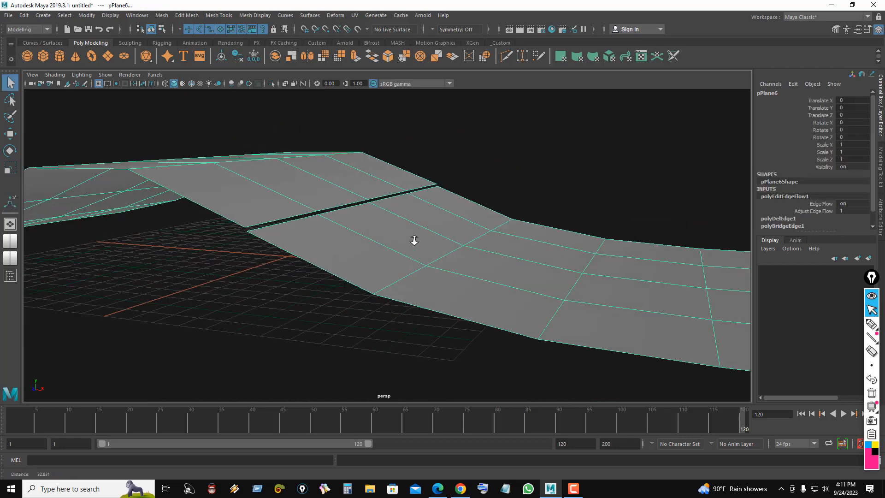
{"action": "scroll", "coordinate": [414, 241], "scroll_direction": "up", "scroll_amount": 2}
{"action": "right_click_drag", "start_coordinate": [325, 214], "coordinate": [322, 189]}
{"action": "left_click", "coordinate": [232, 228]}
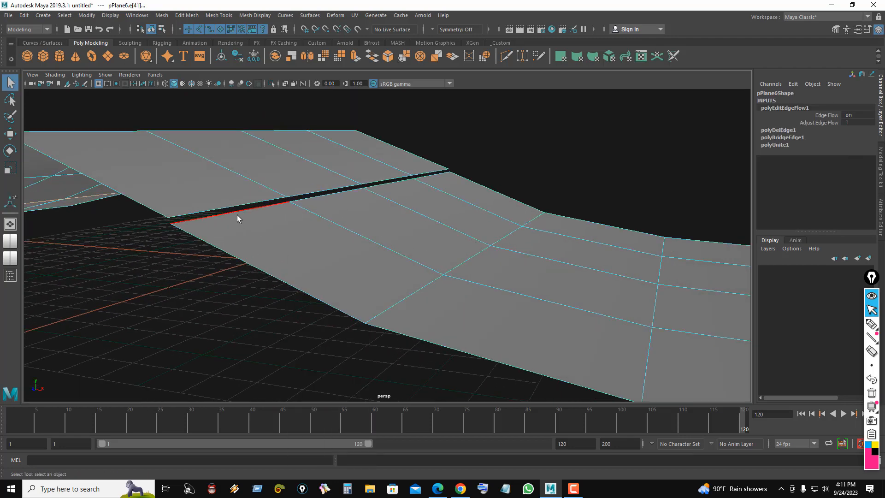
{"action": "left_click", "coordinate": [237, 215]}
{"action": "double_click", "coordinate": [438, 173], "text": "shift"}
{"action": "left_click_drag", "start_coordinate": [466, 183], "coordinate": [464, 180], "text": "alt"}
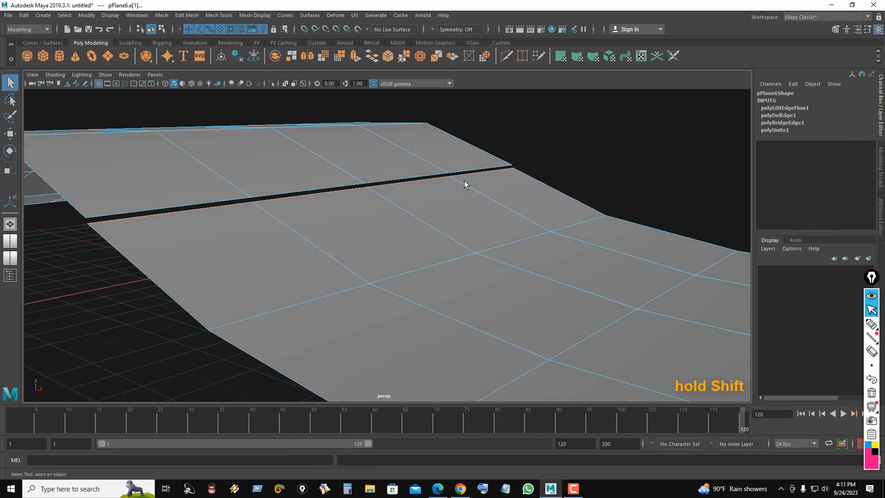
{"action": "left_click", "coordinate": [479, 168], "text": "shift"}
{"action": "double_click", "coordinate": [206, 203], "text": "shift"}
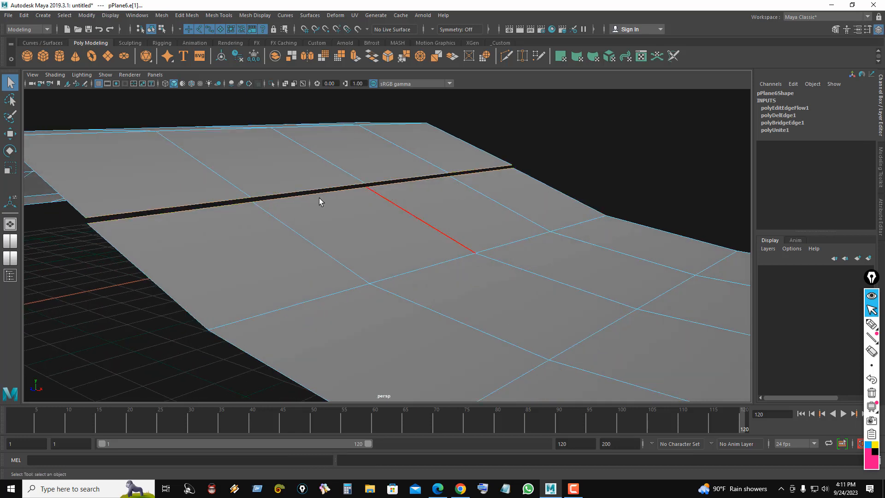
{"action": "left_click", "coordinate": [376, 62]}
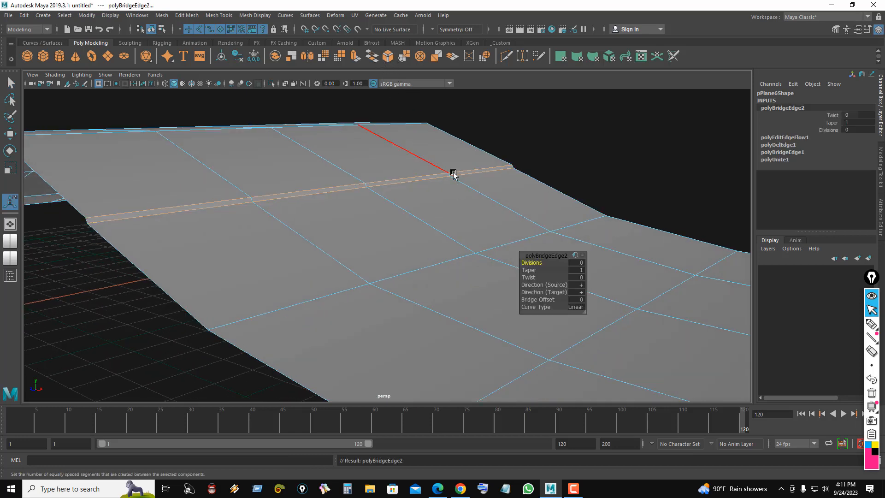
Delete the surplus edge row at the seam between the former pPlane3 and pPlane4, and apply Edit Edge Flow to the remaining row
{"action": "left_click", "coordinate": [415, 183]}
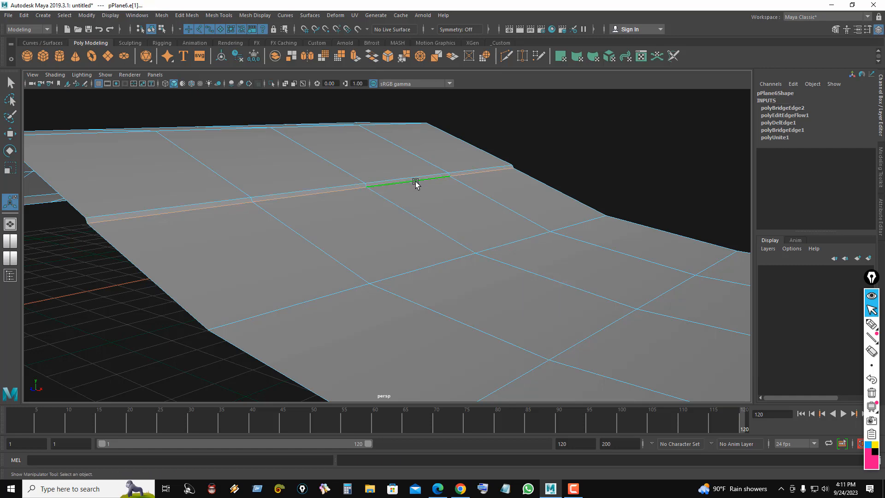
{"action": "key", "text": "ctrl+BackSpace"}
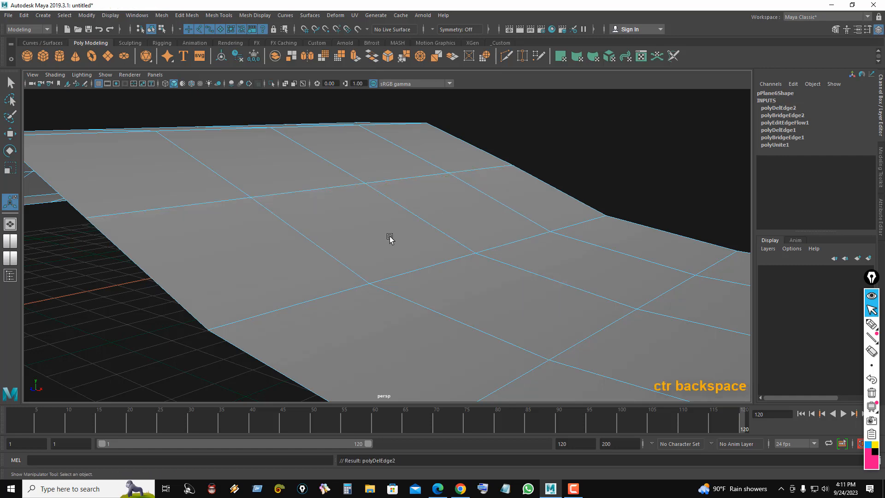
{"action": "left_click_drag", "start_coordinate": [389, 237], "coordinate": [393, 217], "text": "alt"}
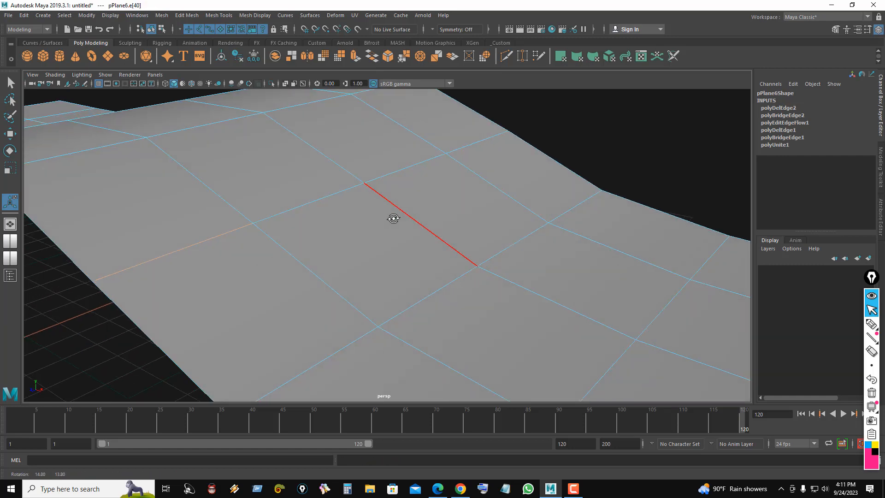
{"action": "right_click", "coordinate": [491, 169]}
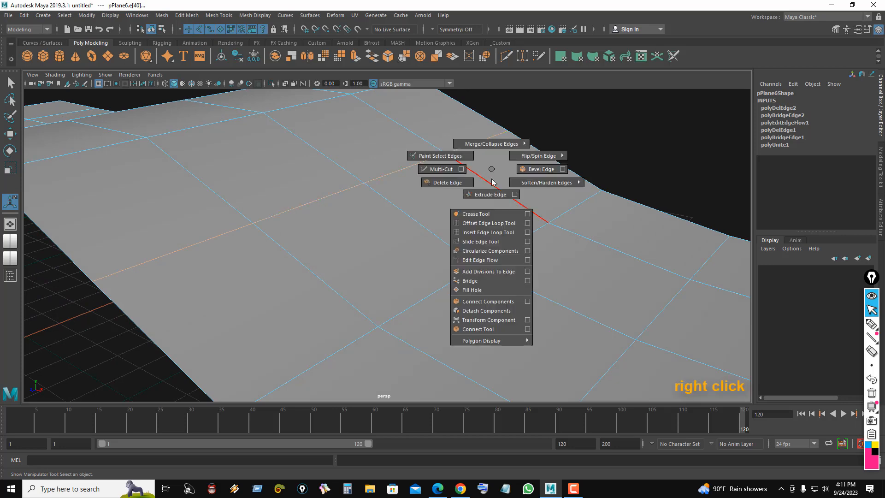
{"action": "left_click", "coordinate": [484, 261]}
{"action": "left_click_drag", "start_coordinate": [326, 231], "coordinate": [331, 188], "text": "alt"}
{"action": "right_click_drag", "start_coordinate": [443, 160], "coordinate": [474, 145]}
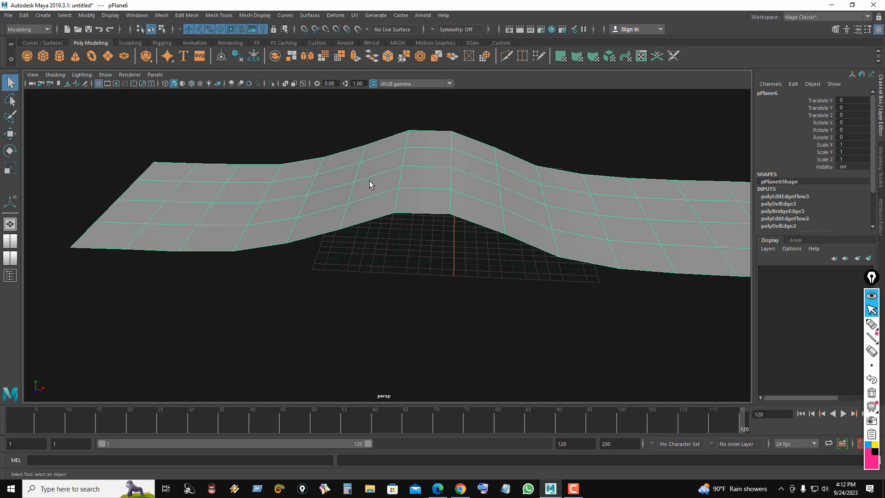
Undo the trial edge loop cut on the combined surface
{"action": "key", "text": "ctrl+z"}
{"action": "left_click", "coordinate": [508, 59]}
{"action": "double_click", "coordinate": [507, 56]}
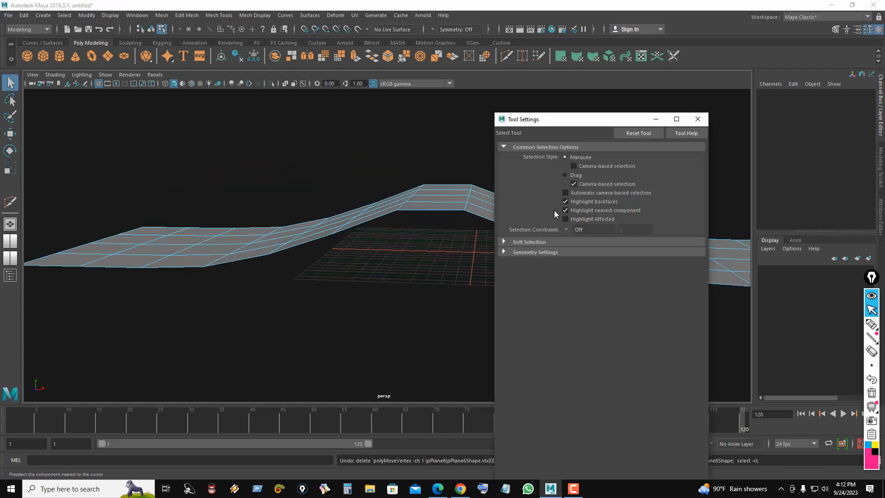
{"action": "left_click", "coordinate": [697, 119]}
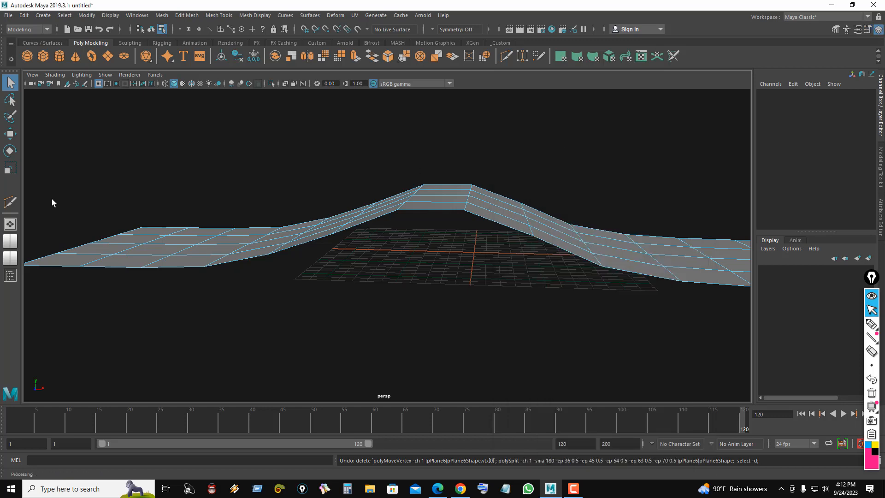
Enable Edge Flow for the Multi-Cut tool and insert a centred edge loop across the hump's crest
{"action": "double_click", "coordinate": [10, 202]}
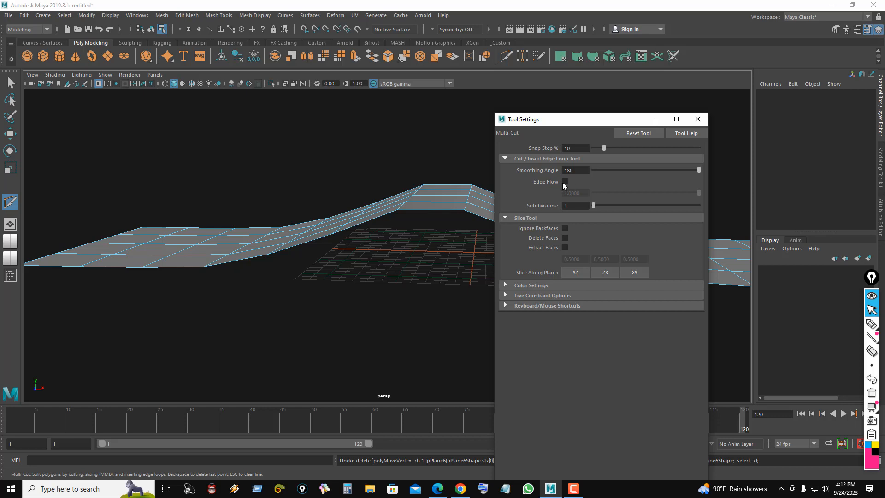
{"action": "left_click", "coordinate": [564, 182]}
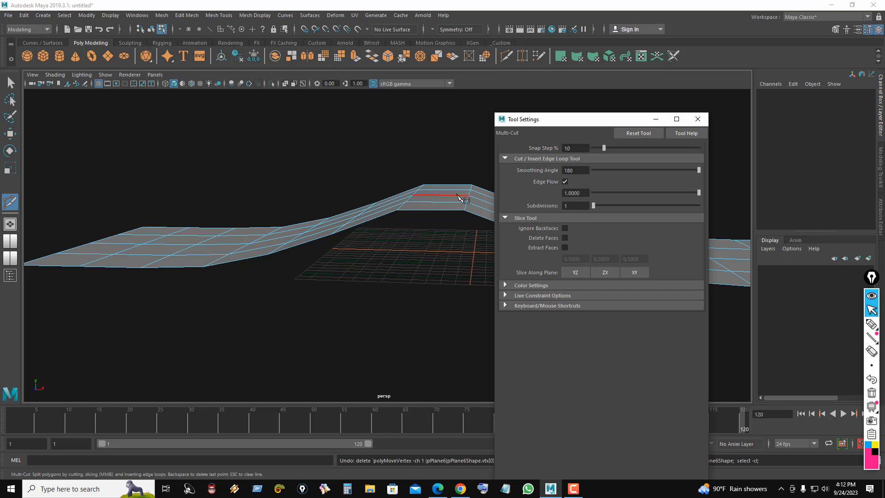
{"action": "left_click_drag", "start_coordinate": [399, 185], "coordinate": [432, 151], "text": "alt"}
{"action": "middle_click", "coordinate": [437, 161], "text": "ctrl"}
{"action": "left_click", "coordinate": [696, 119]}
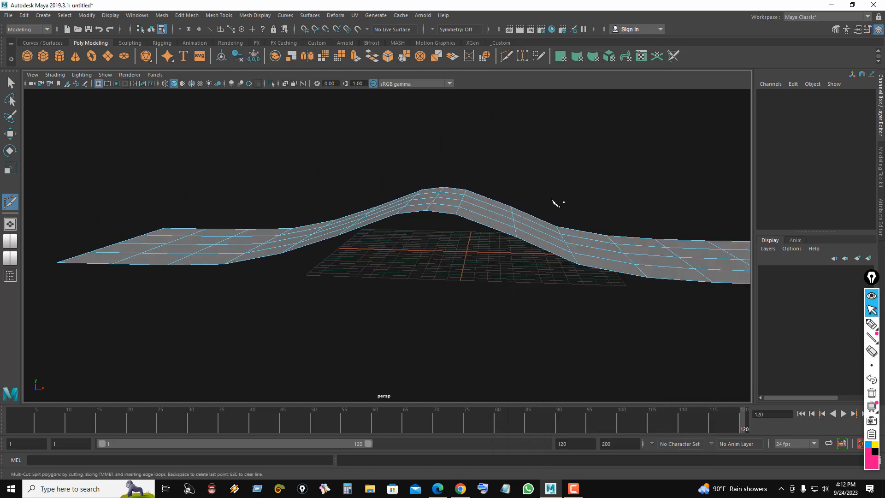
Insert centred edge loops with edge flow down the hump's slopes and across the wide spans of the flat ends
{"action": "middle_click", "coordinate": [495, 209], "text": "ctrl"}
{"action": "left_click_drag", "start_coordinate": [493, 208], "coordinate": [530, 217], "text": "alt"}
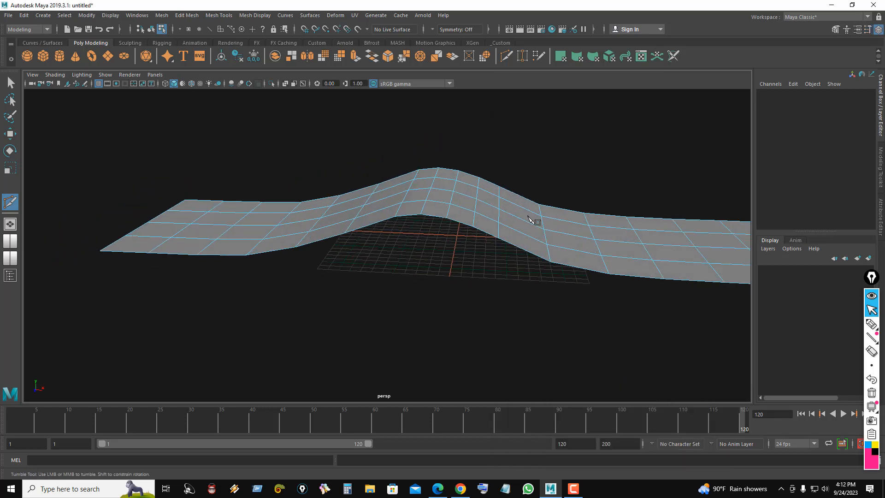
{"action": "middle_click", "coordinate": [528, 209], "text": "ctrl"}
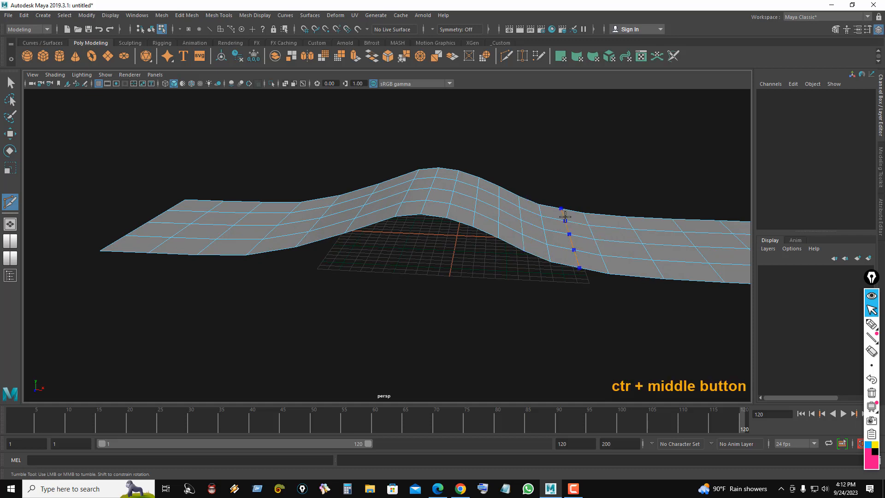
{"action": "middle_click", "coordinate": [563, 217], "text": "ctrl"}
{"action": "scroll", "coordinate": [545, 219], "scroll_direction": "down", "scroll_amount": 2}
{"action": "scroll", "coordinate": [553, 216], "scroll_direction": "down", "scroll_amount": 1}
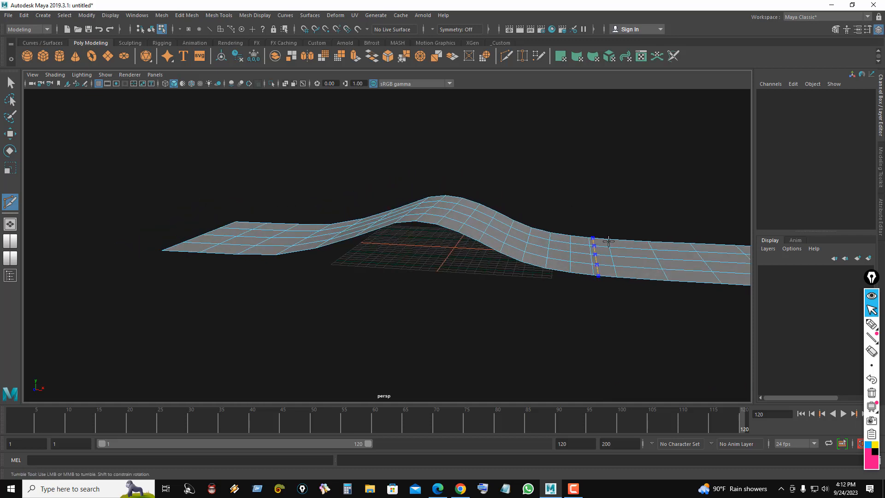
{"action": "scroll", "coordinate": [593, 248], "scroll_direction": "down", "scroll_amount": 2}
{"action": "left_click_drag", "start_coordinate": [593, 245], "coordinate": [610, 249], "text": "alt"}
{"action": "left_click_drag", "start_coordinate": [568, 217], "coordinate": [549, 234], "text": "alt"}
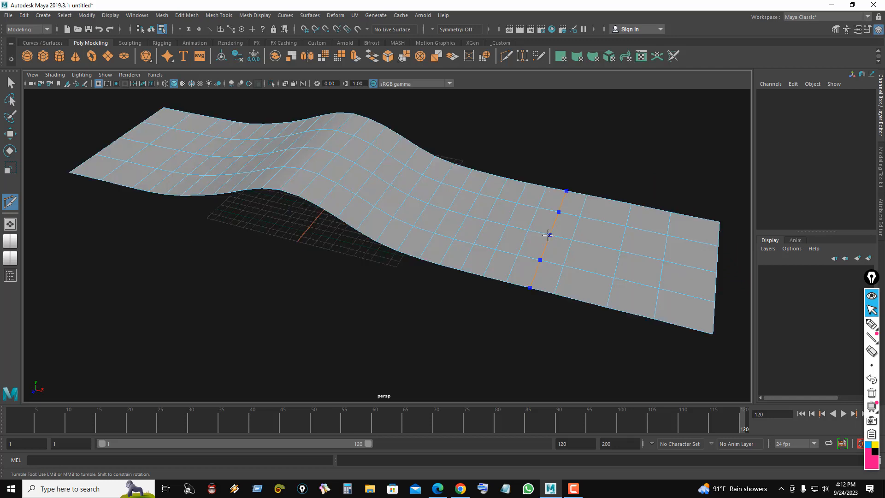
{"action": "middle_click", "coordinate": [549, 235], "text": "ctrl"}
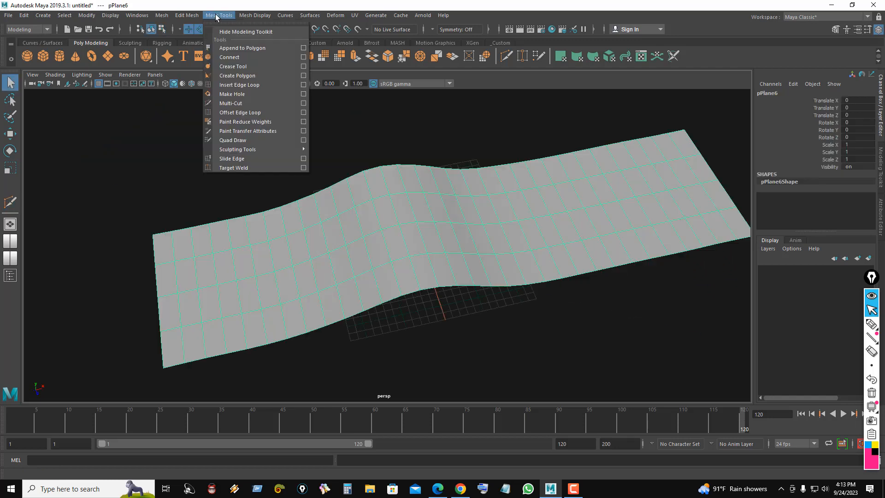
Apply Soften Edge to the whole hump surface
{"action": "mouse_move", "coordinate": [255, 15]}
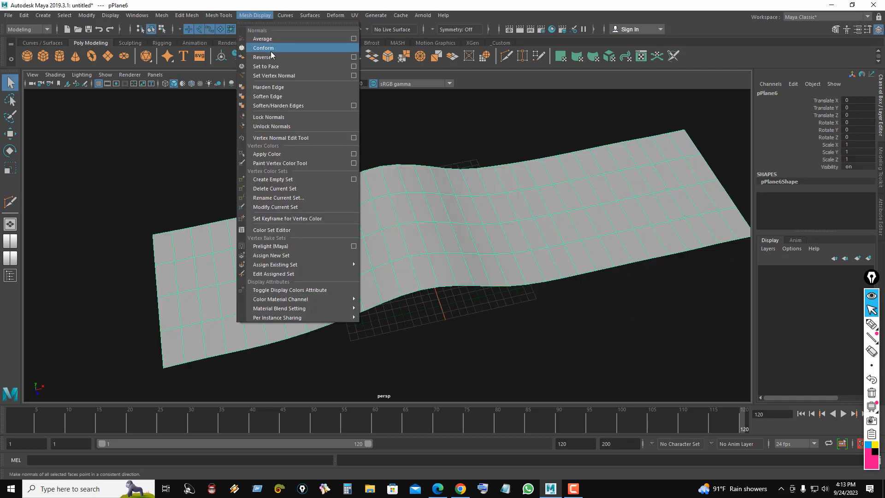
{"action": "left_click", "coordinate": [284, 97]}
{"action": "left_click", "coordinate": [490, 140]}
{"action": "left_click_drag", "start_coordinate": [583, 235], "coordinate": [545, 251], "text": "alt"}
{"action": "left_click", "coordinate": [545, 261]}
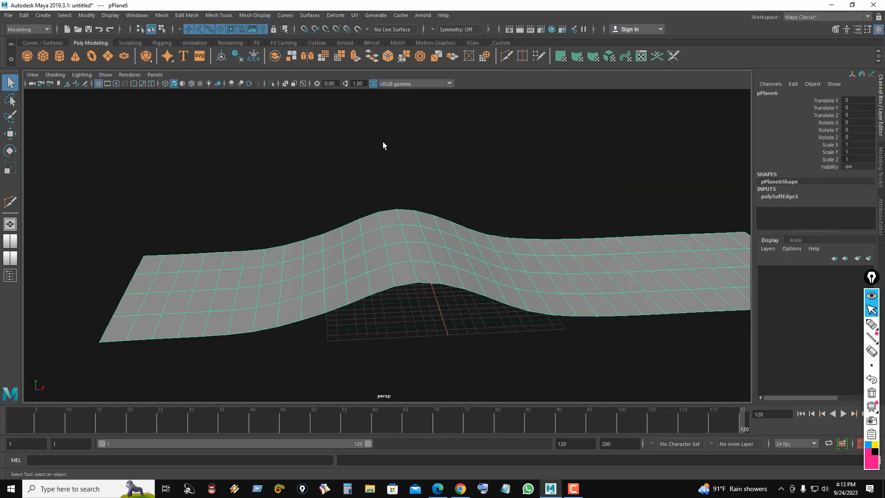
Create an aiStandardSurface material in the Hypershade and close the output window
{"action": "left_click", "coordinate": [552, 29]}
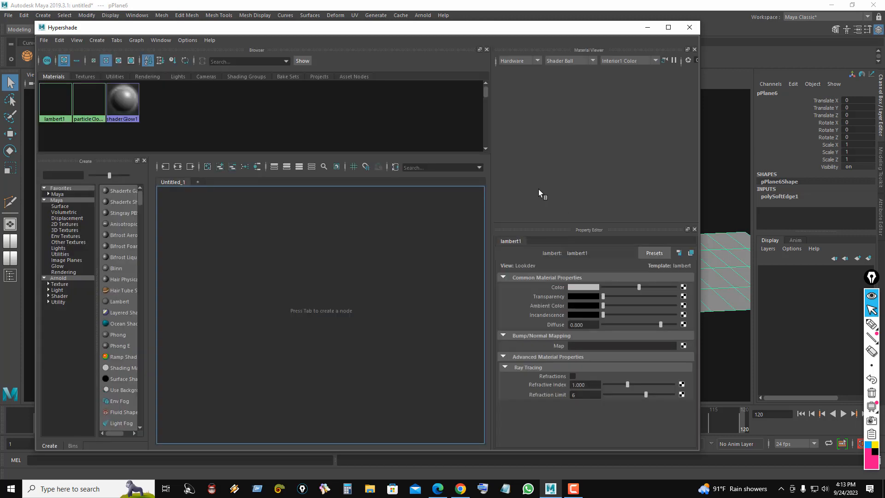
{"action": "left_click_drag", "start_coordinate": [261, 27], "coordinate": [500, 41]}
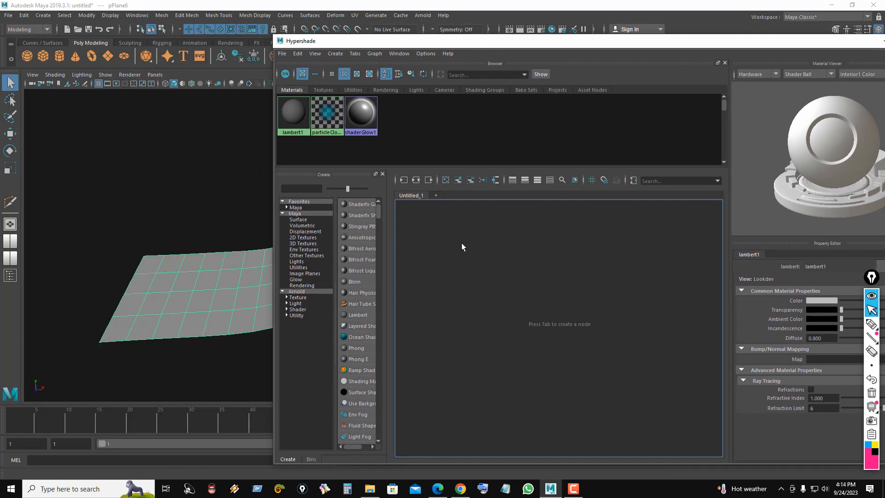
{"action": "key", "text": "Tab"}
{"action": "type", "text": "a"}
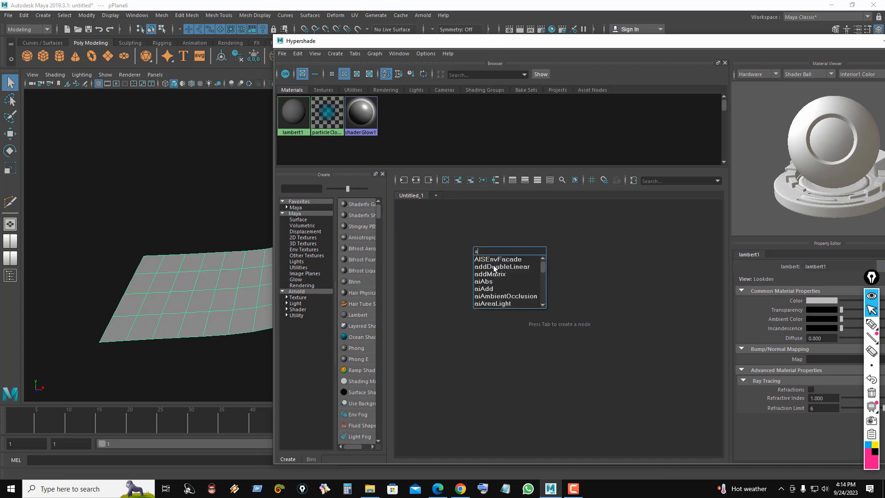
{"action": "type", "text": "ista"}
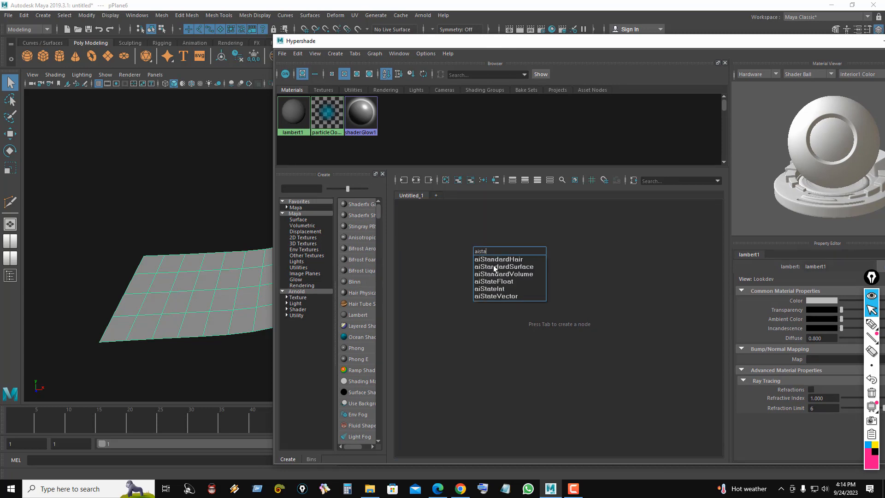
{"action": "left_click", "coordinate": [494, 268]}
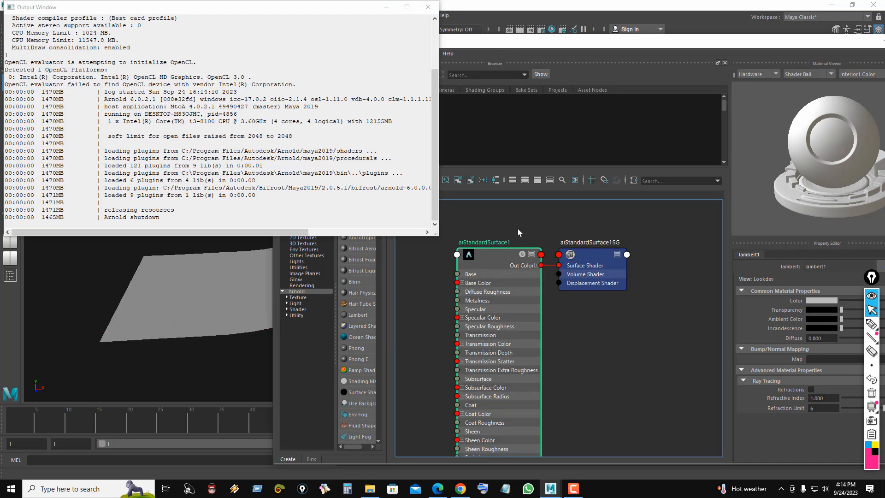
{"action": "left_click", "coordinate": [427, 7]}
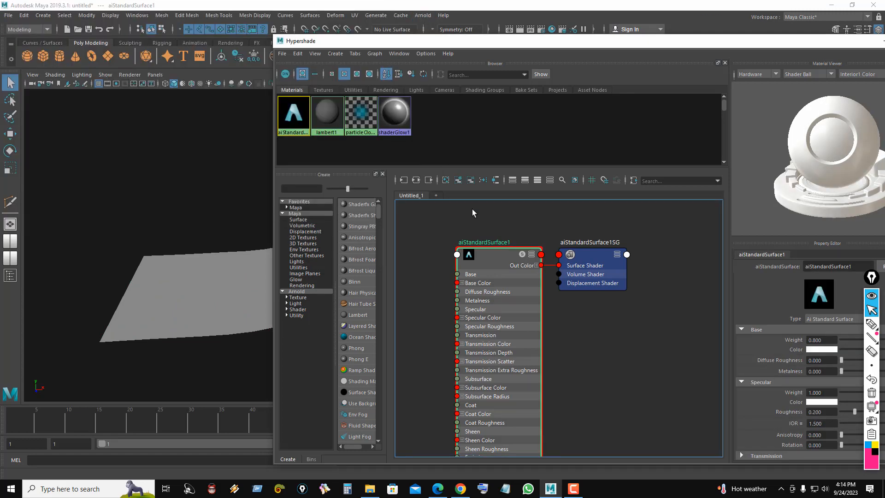
{"action": "scroll", "coordinate": [454, 269], "scroll_direction": "down", "scroll_amount": 3}
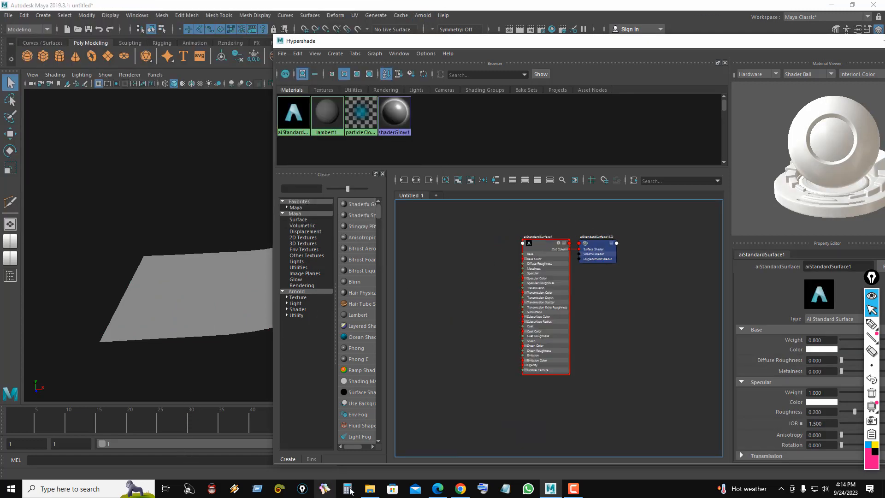
Switch to File Explorer and import the vecteezy road-highway-with-dotted-line image into the Hypershade graph as a file texture
{"action": "left_click", "coordinate": [369, 488]}
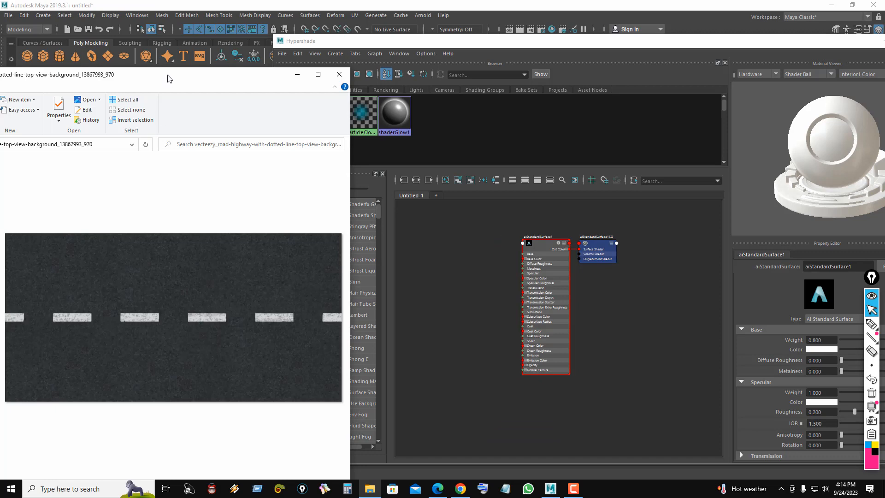
{"action": "left_click_drag", "start_coordinate": [167, 79], "coordinate": [278, 59]}
{"action": "left_click_drag", "start_coordinate": [63, 172], "coordinate": [608, 421]}
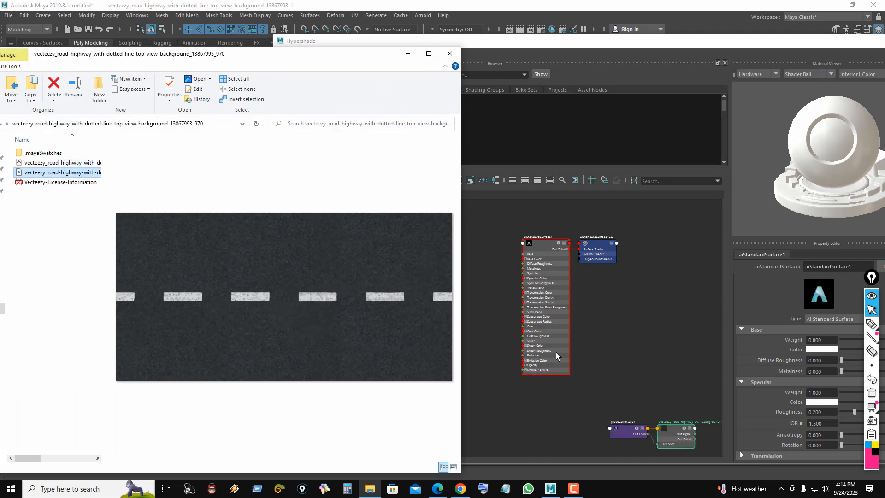
{"action": "left_click", "coordinate": [450, 53]}
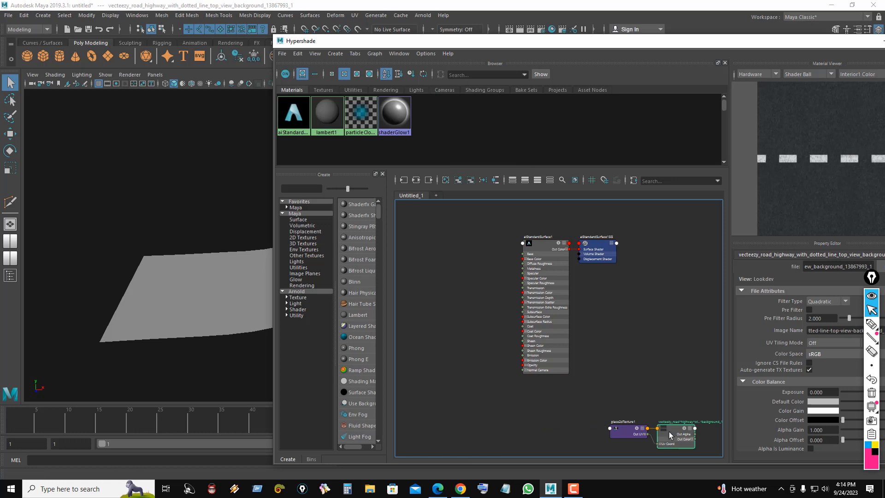
Arrange the graph so the placement and road texture nodes sit just before the aiStandardSurface1 material and its shading group
{"action": "left_click", "coordinate": [628, 435]}
{"action": "left_click_drag", "start_coordinate": [669, 435], "coordinate": [461, 294]}
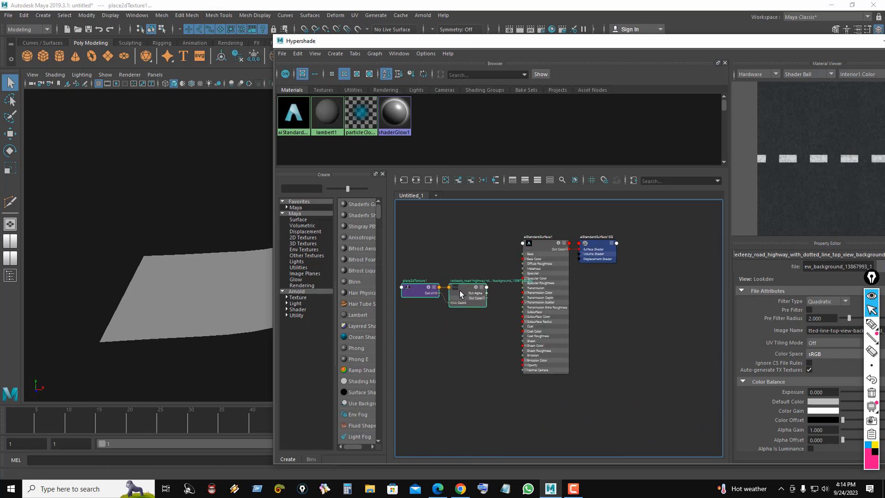
{"action": "left_click", "coordinate": [544, 246]}
{"action": "left_click", "coordinate": [602, 247], "text": "shift"}
{"action": "left_click_drag", "start_coordinate": [601, 246], "coordinate": [624, 287]}
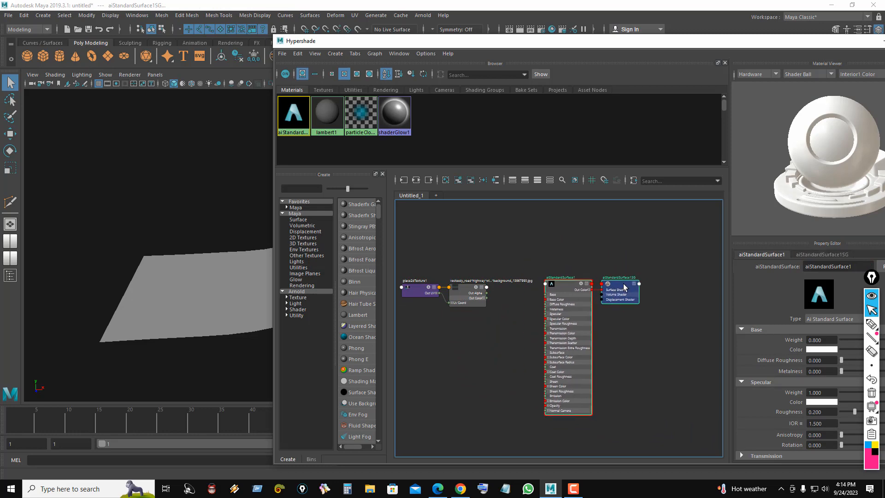
Connect the road texture's Out Color to the Base Color of aiStandardSurface1
{"action": "scroll", "coordinate": [486, 287], "scroll_direction": "up", "scroll_amount": 5}
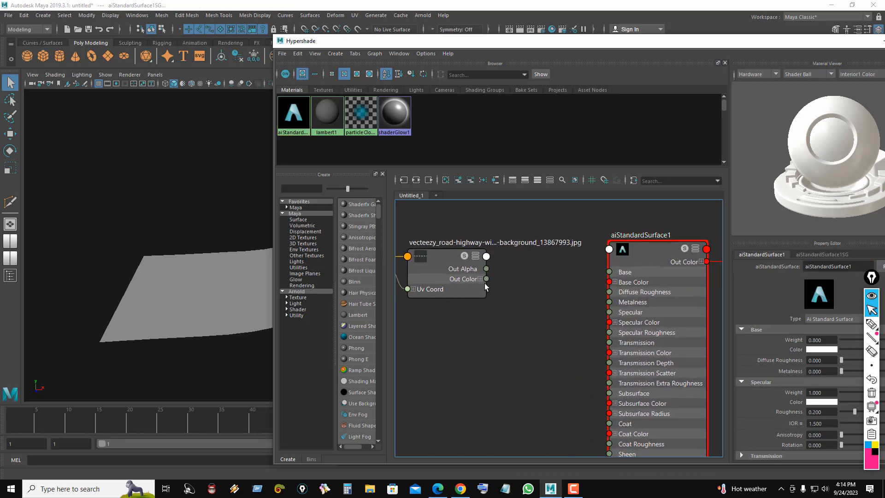
{"action": "left_click", "coordinate": [484, 282]}
{"action": "left_click_drag", "start_coordinate": [487, 279], "coordinate": [609, 282]}
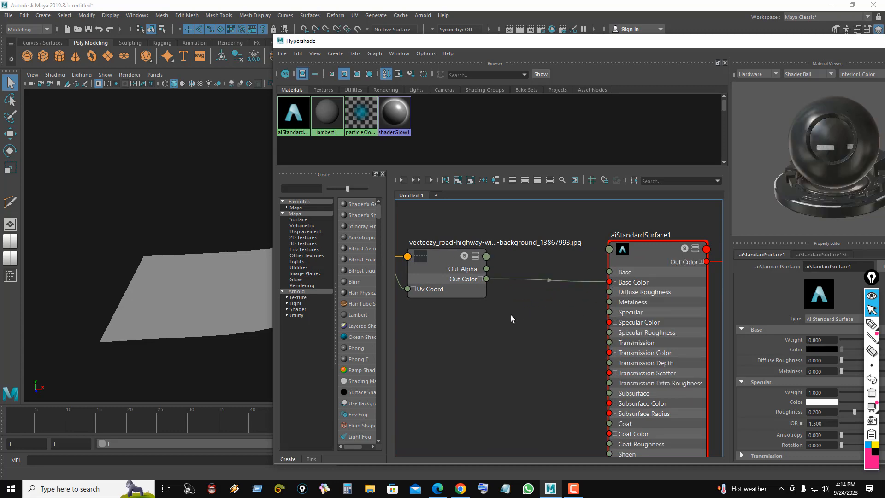
{"action": "left_click", "coordinate": [428, 7]}
Move the Hypershade window off the hump surface and turn on textured display in the perspective view
{"action": "scroll", "coordinate": [173, 225], "scroll_direction": "down", "scroll_amount": 2}
{"action": "middle_click_drag", "start_coordinate": [174, 225], "coordinate": [162, 219], "text": "alt"}
{"action": "scroll", "coordinate": [162, 219], "scroll_direction": "down", "scroll_amount": 2}
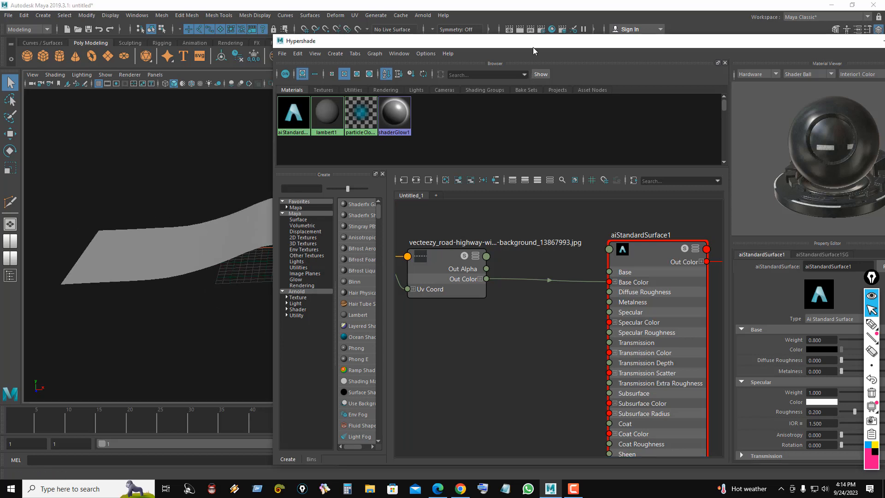
{"action": "left_click_drag", "start_coordinate": [531, 47], "coordinate": [874, 105]}
{"action": "left_click_drag", "start_coordinate": [360, 244], "coordinate": [393, 226], "text": "alt"}
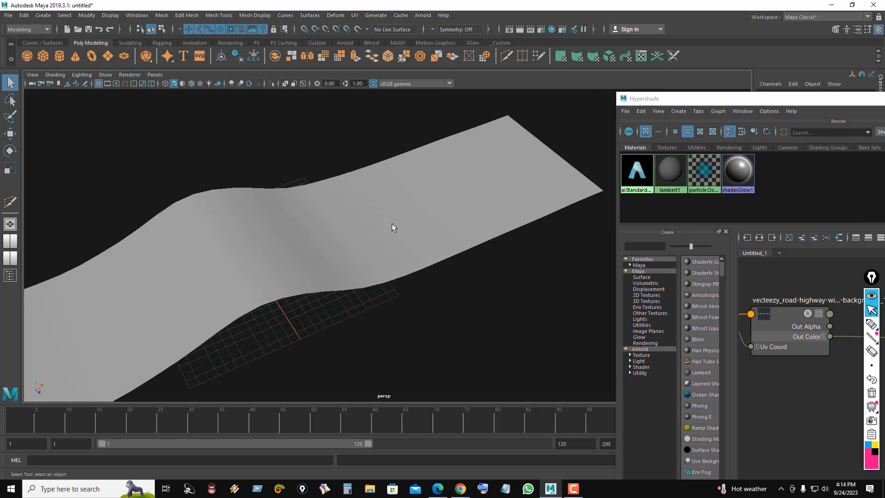
{"action": "left_click", "coordinate": [407, 220]}
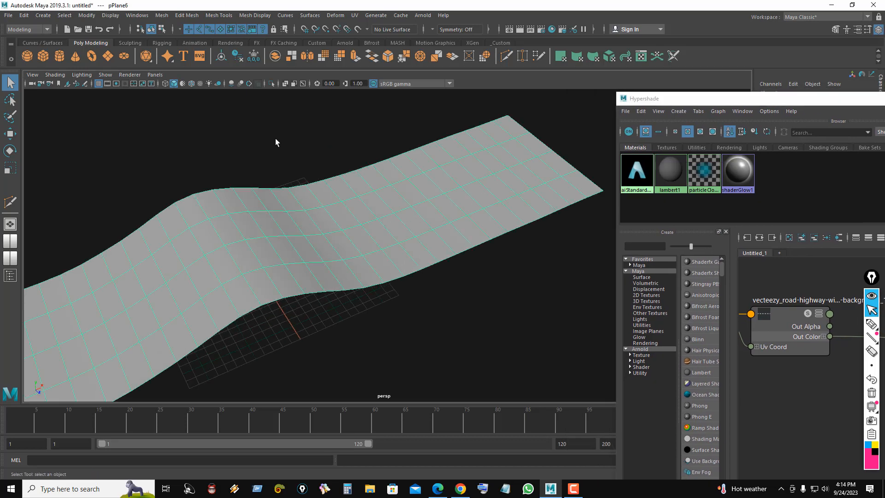
{"action": "left_click", "coordinate": [200, 84]}
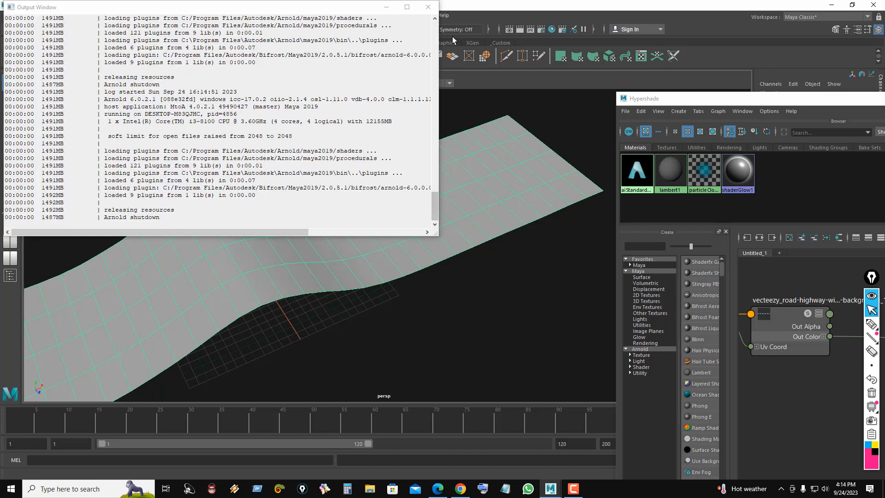
{"action": "left_click", "coordinate": [434, 7]}
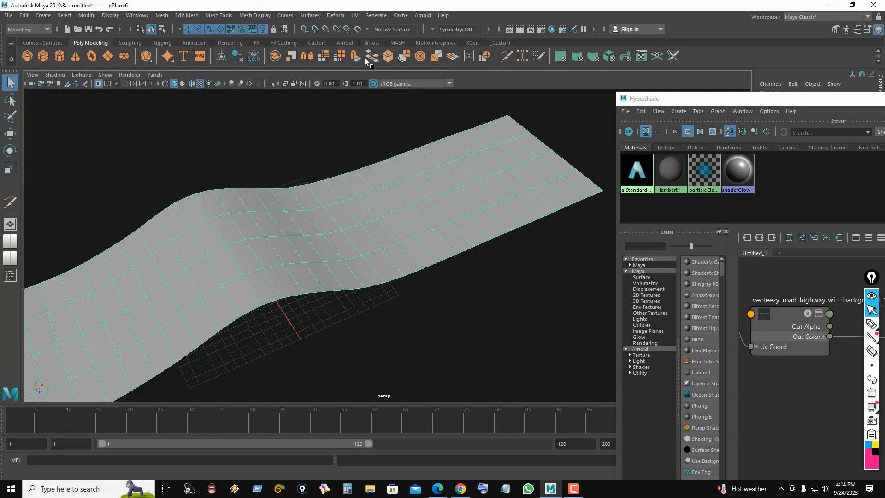
{"action": "left_click", "coordinate": [289, 147]}
{"action": "left_click_drag", "start_coordinate": [414, 198], "coordinate": [387, 206], "text": "alt"}
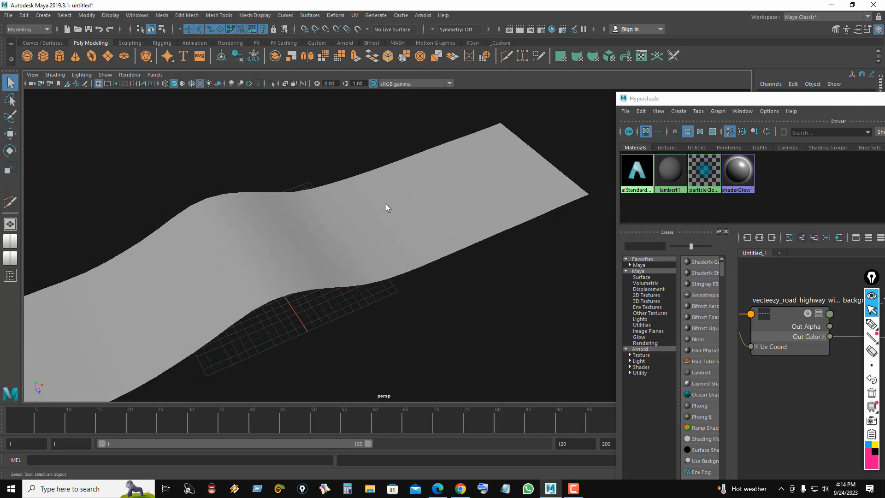
Assign the aiStandardSurface1 road material to the hump surface
{"action": "left_click", "coordinate": [385, 204]}
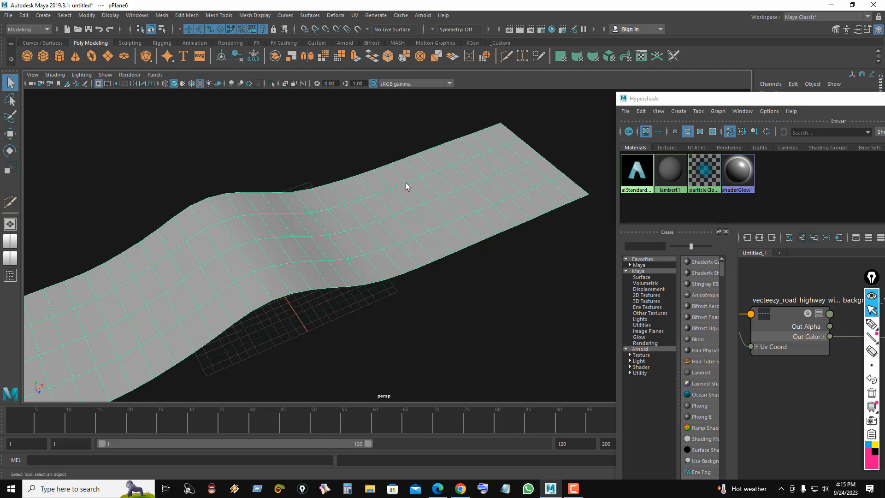
{"action": "scroll", "coordinate": [479, 207], "scroll_direction": "down", "scroll_amount": 2}
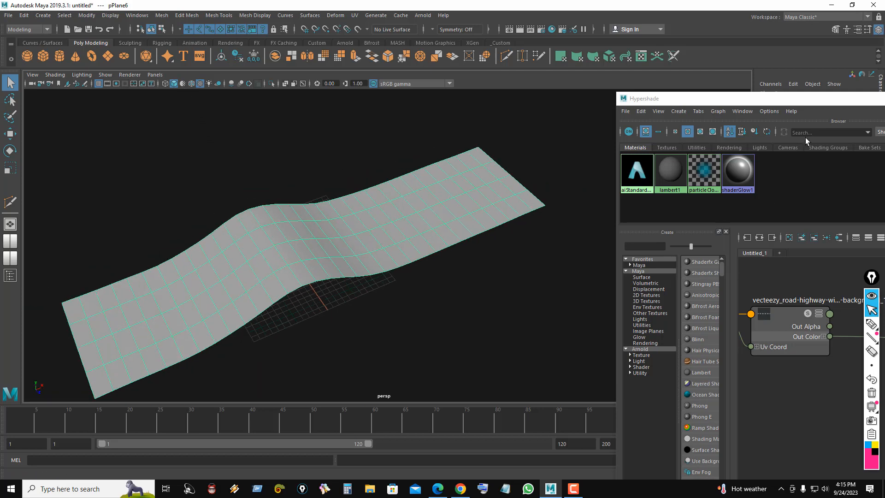
{"action": "left_click_drag", "start_coordinate": [817, 102], "coordinate": [584, 116]}
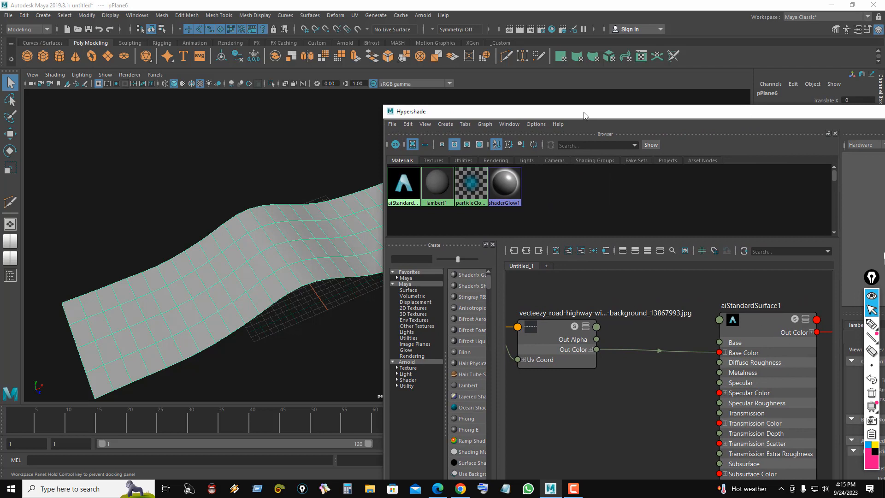
{"action": "left_click", "coordinate": [691, 382]}
{"action": "key", "text": "a"}
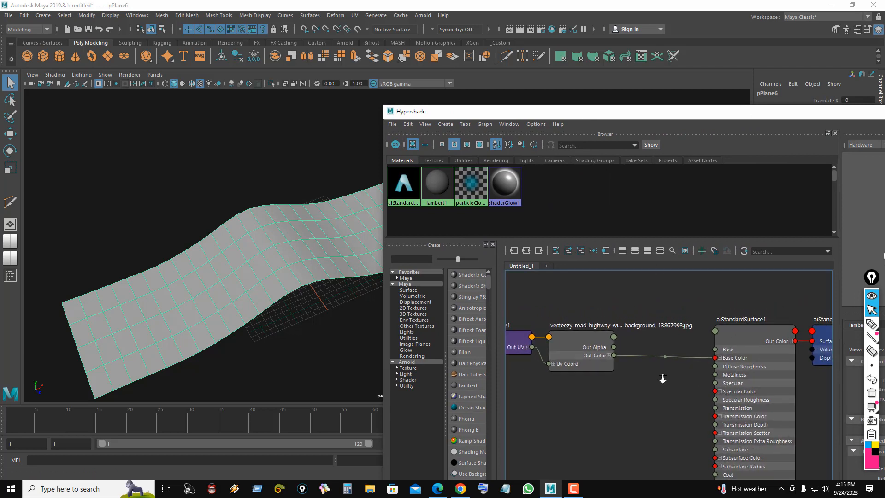
{"action": "right_click", "coordinate": [408, 181]}
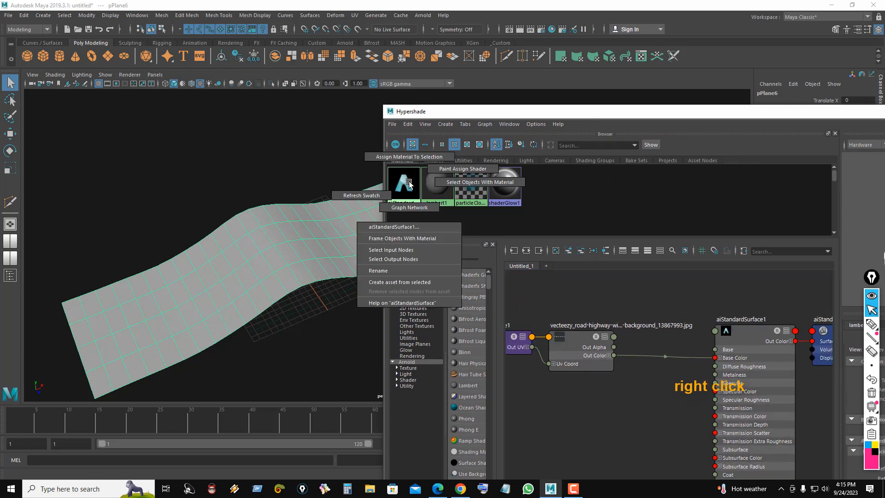
{"action": "left_click", "coordinate": [409, 157]}
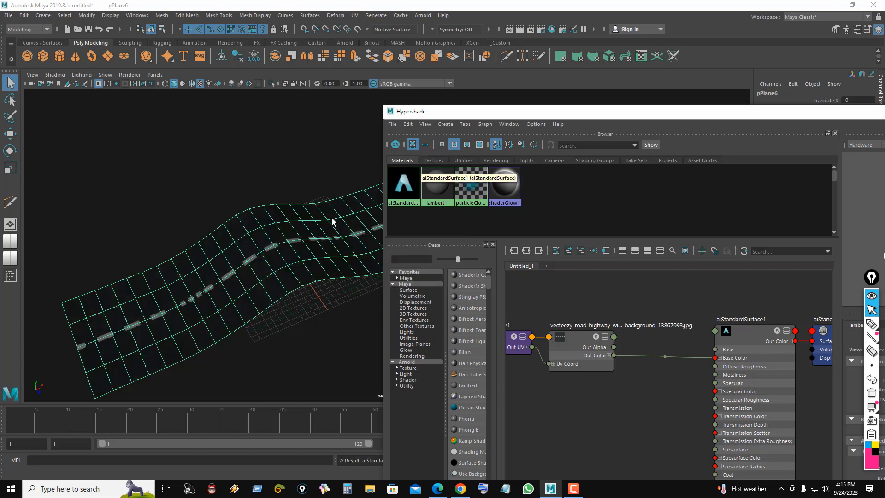
{"action": "left_click", "coordinate": [261, 156]}
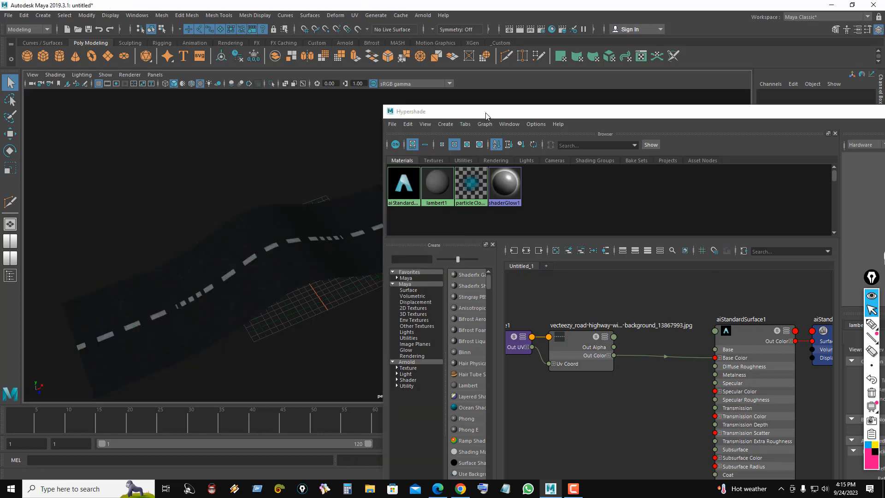
Move the Hypershade off the road surface, select the road mesh and open it in the UV Editor, dismissing the output window
{"action": "left_click_drag", "start_coordinate": [485, 113], "coordinate": [636, 120]}
{"action": "scroll", "coordinate": [431, 236], "scroll_direction": "up", "scroll_amount": 3}
{"action": "left_click_drag", "start_coordinate": [399, 241], "coordinate": [346, 239], "text": "alt"}
{"action": "left_click", "coordinate": [347, 240]}
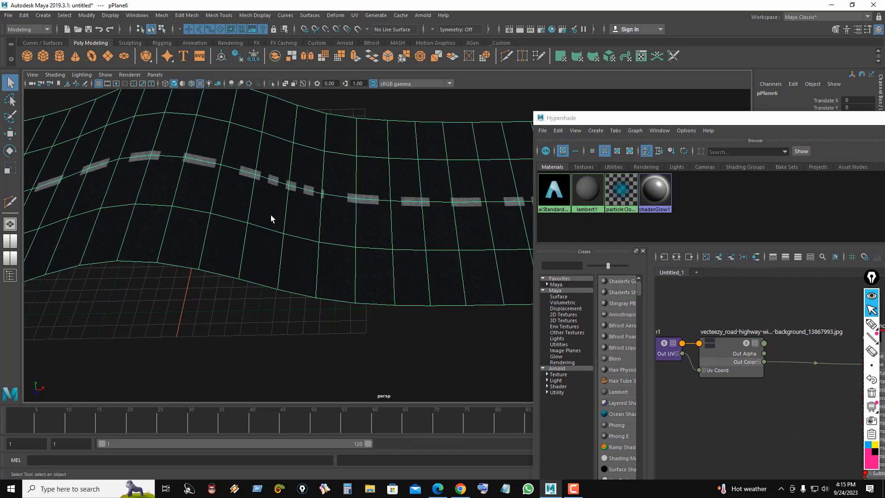
{"action": "right_click_drag", "start_coordinate": [390, 220], "coordinate": [245, 205], "text": "alt"}
{"action": "middle_click_drag", "start_coordinate": [274, 208], "coordinate": [426, 209], "text": "alt"}
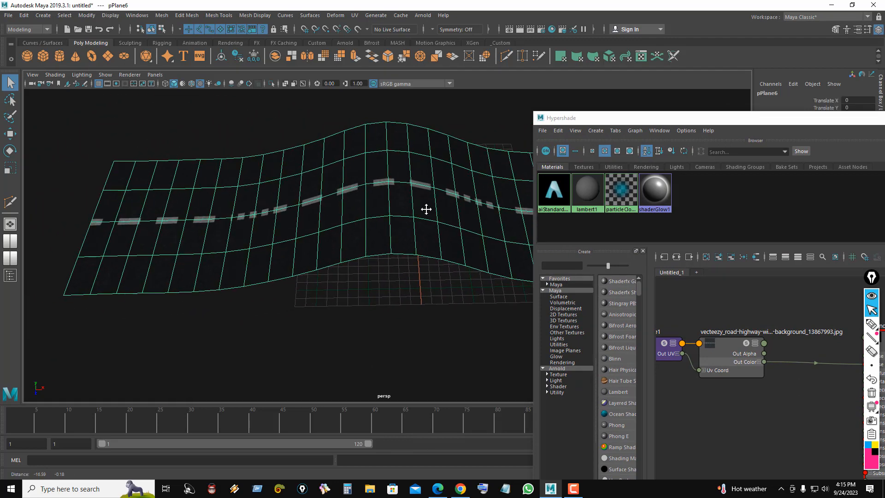
{"action": "right_click_drag", "start_coordinate": [336, 214], "coordinate": [360, 214], "text": "alt"}
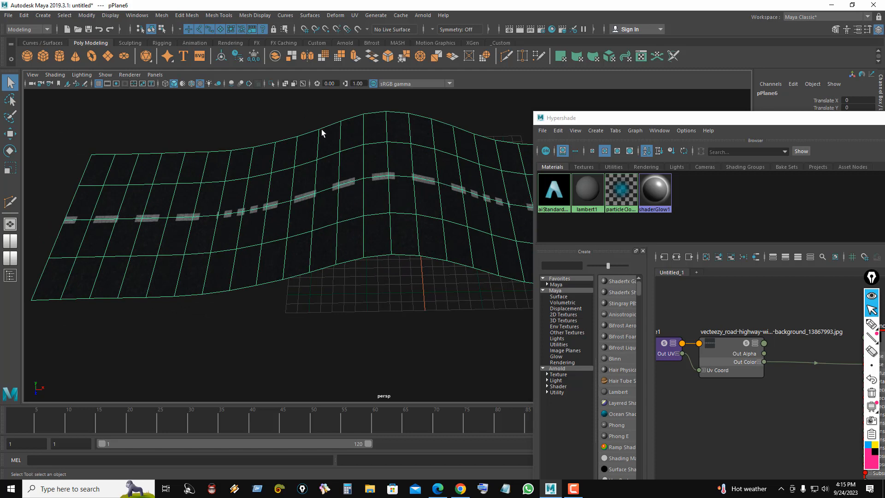
{"action": "left_click", "coordinate": [354, 15]}
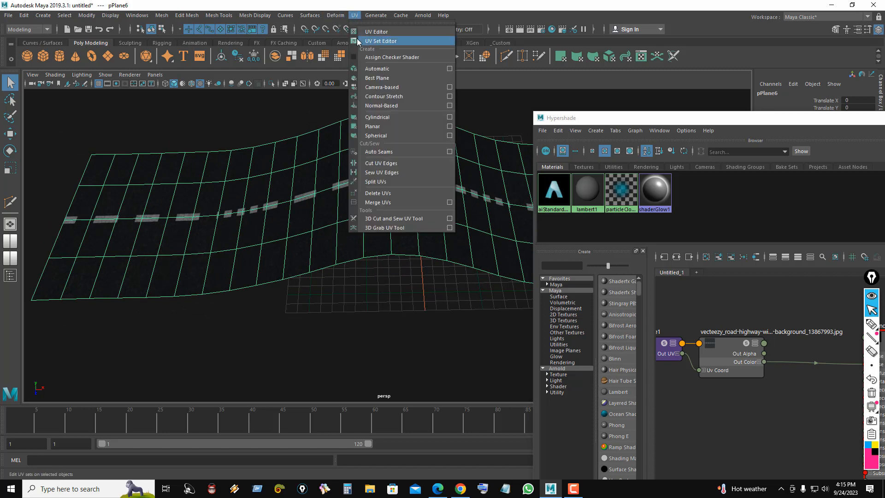
{"action": "left_click", "coordinate": [383, 32]}
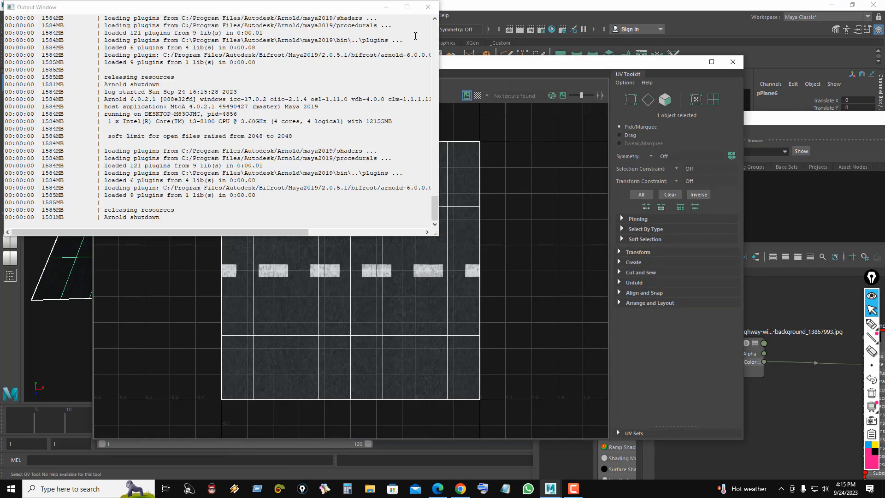
{"action": "left_click", "coordinate": [428, 7]}
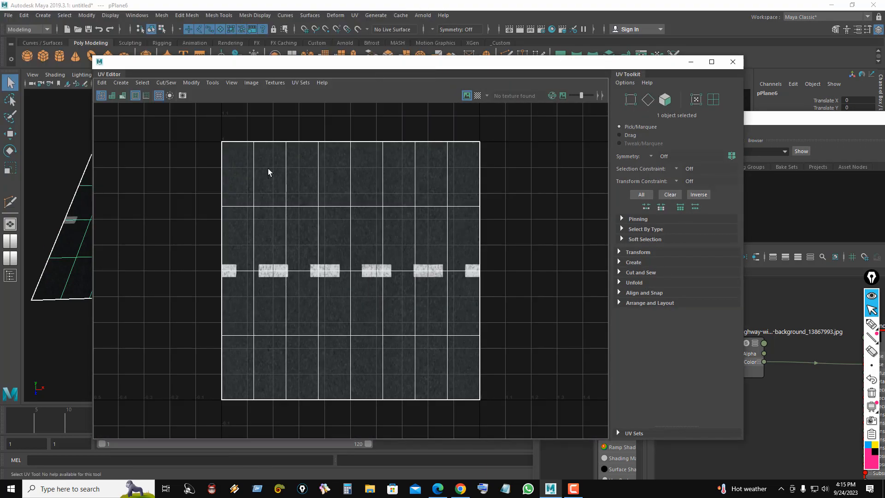
Move the UV Editor off the road and close the planar mapping options to check the surface's axes with the Move tool
{"action": "left_click", "coordinate": [121, 83]}
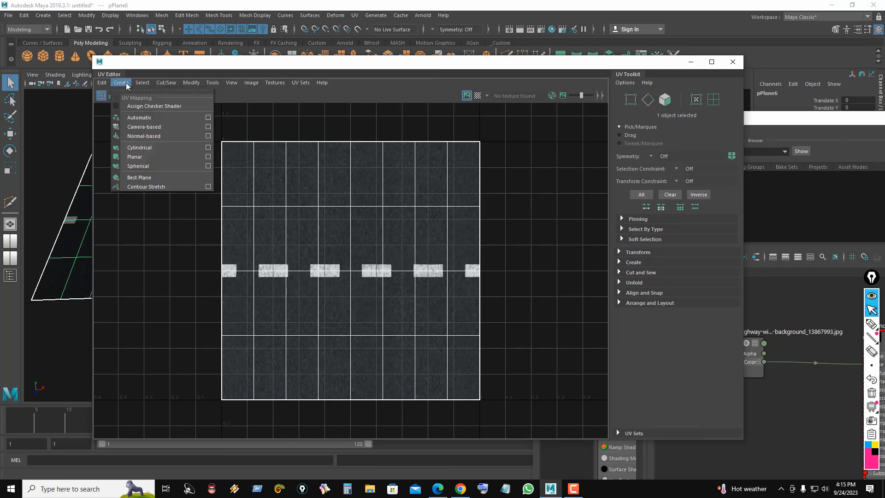
{"action": "left_click", "coordinate": [207, 157]}
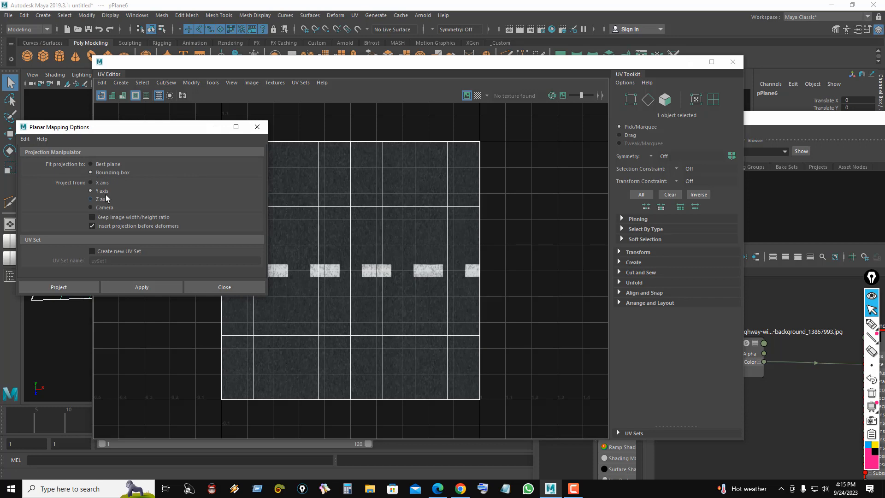
{"action": "left_click_drag", "start_coordinate": [468, 66], "coordinate": [821, 108]}
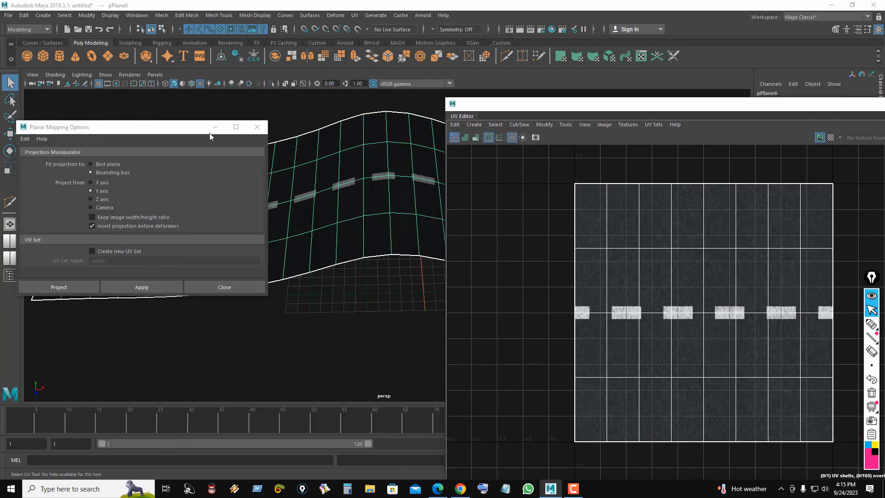
{"action": "left_click", "coordinate": [257, 127]}
{"action": "left_click_drag", "start_coordinate": [258, 138], "coordinate": [376, 163], "text": "alt"}
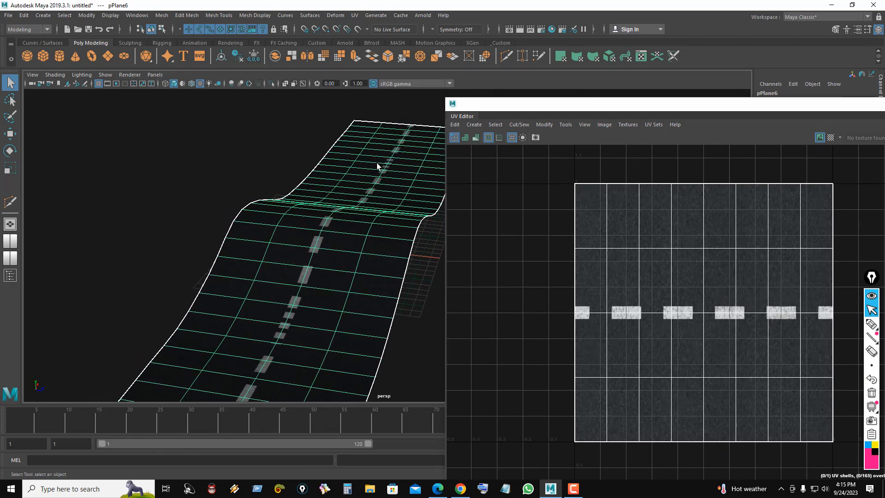
{"action": "key", "text": "w"}
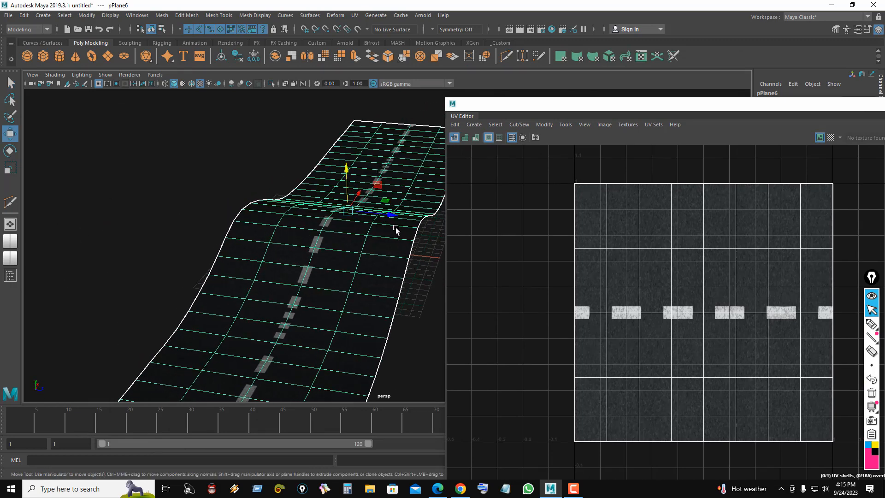
{"action": "middle_click_drag", "start_coordinate": [396, 227], "coordinate": [302, 195], "text": "alt"}
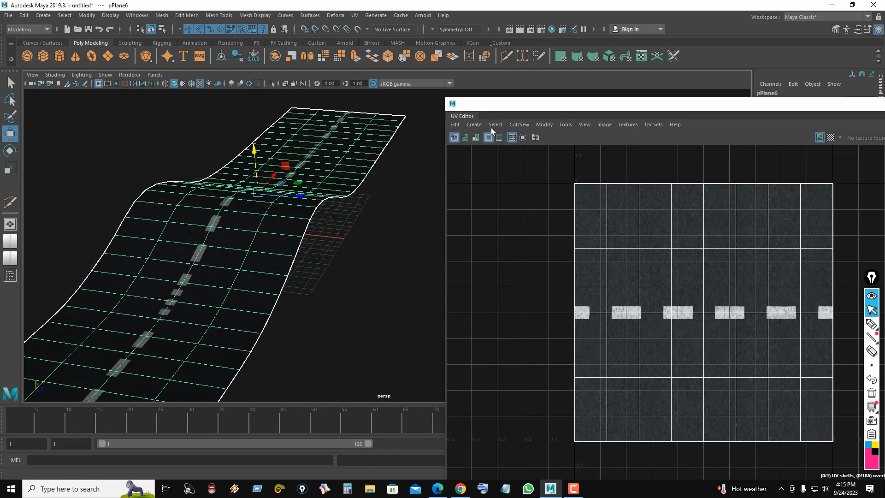
Project planar UVs onto the road surface from the Y axis, with the projection fitted to the bounding box
{"action": "left_click", "coordinate": [475, 125]}
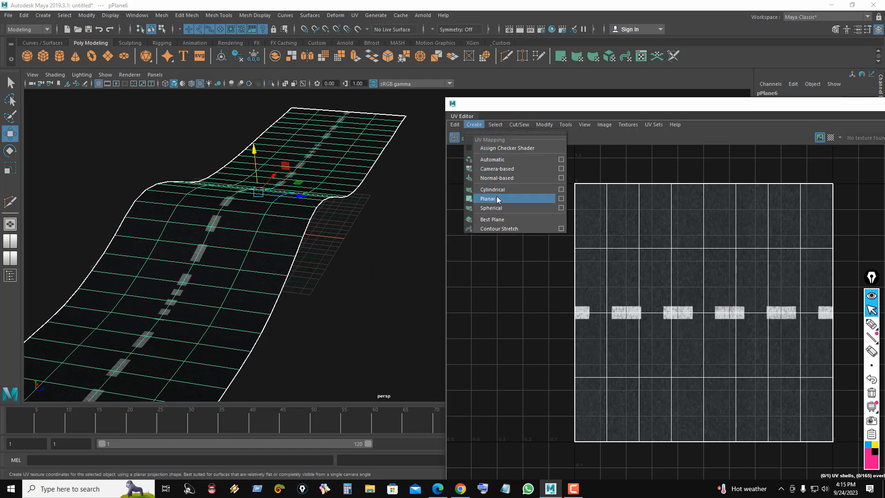
{"action": "left_click", "coordinate": [560, 198]}
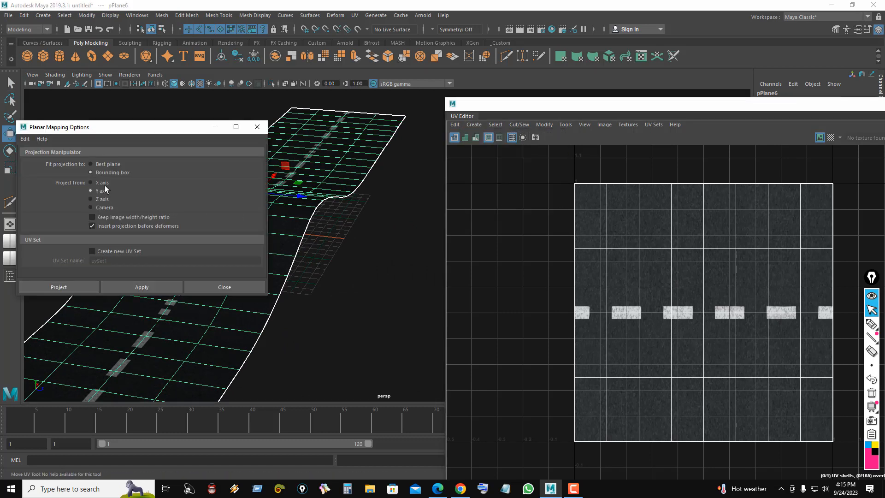
{"action": "left_click", "coordinate": [132, 288]}
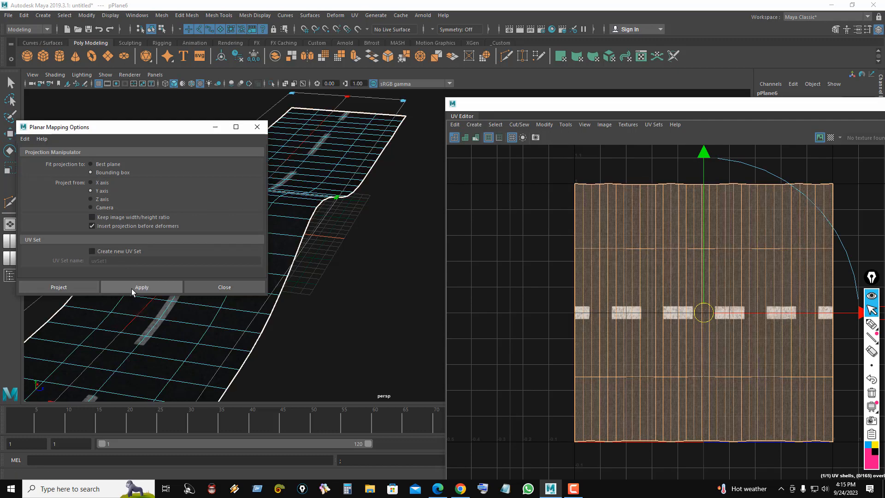
{"action": "left_click", "coordinate": [75, 288]}
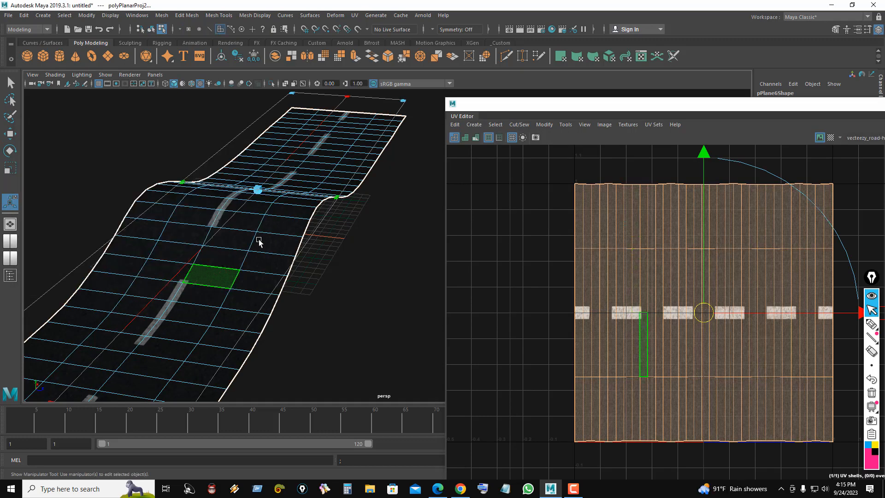
{"action": "left_click_drag", "start_coordinate": [315, 190], "coordinate": [181, 247], "text": "alt"}
{"action": "middle_click_drag", "start_coordinate": [181, 247], "coordinate": [175, 249], "text": "alt"}
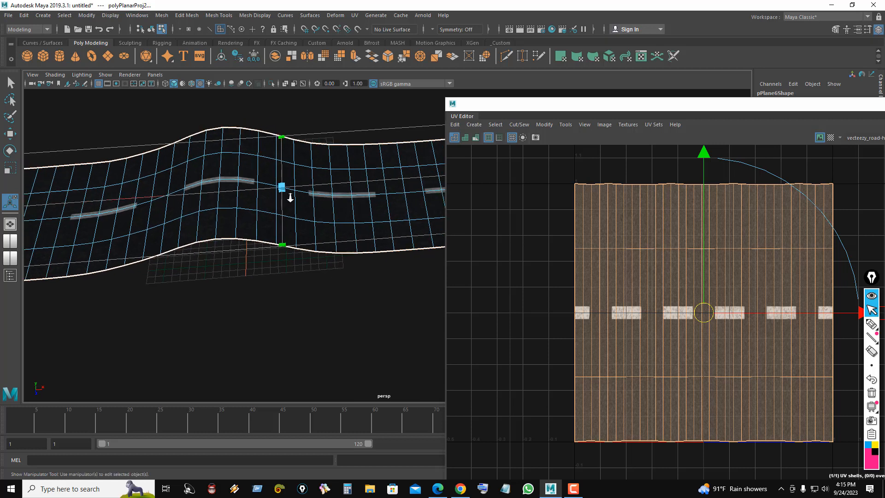
{"action": "scroll", "coordinate": [283, 195], "scroll_direction": "down", "scroll_amount": 1}
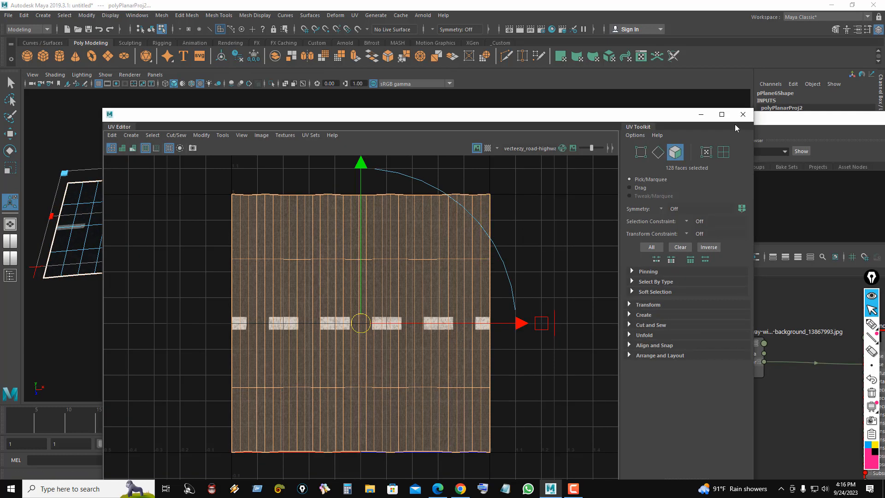
Close the UV Editor, return the road mesh to object mode and deselect it to inspect the remapped dashes
{"action": "left_click", "coordinate": [740, 118]}
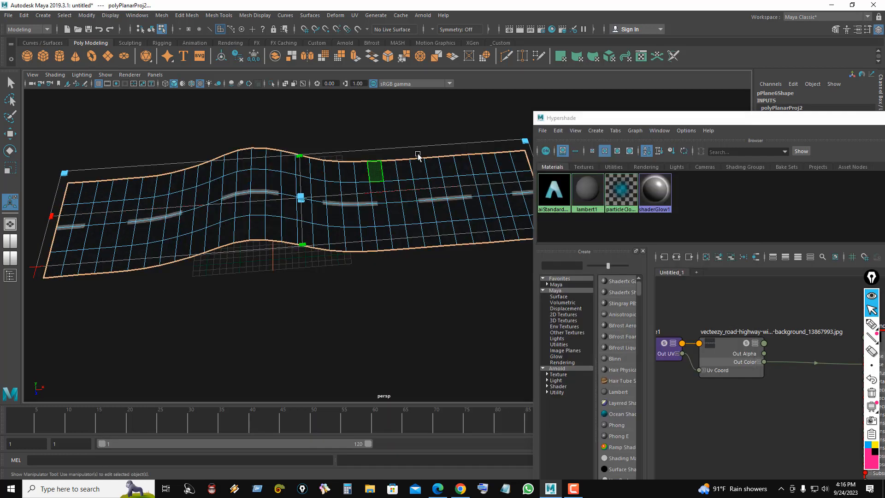
{"action": "middle_click_drag", "start_coordinate": [419, 139], "coordinate": [308, 148], "text": "alt"}
{"action": "right_click_drag", "start_coordinate": [371, 140], "coordinate": [417, 126]}
{"action": "scroll", "coordinate": [318, 181], "scroll_direction": "down", "scroll_amount": 2}
{"action": "left_click", "coordinate": [317, 181]}
{"action": "scroll", "coordinate": [305, 215], "scroll_direction": "up", "scroll_amount": 3}
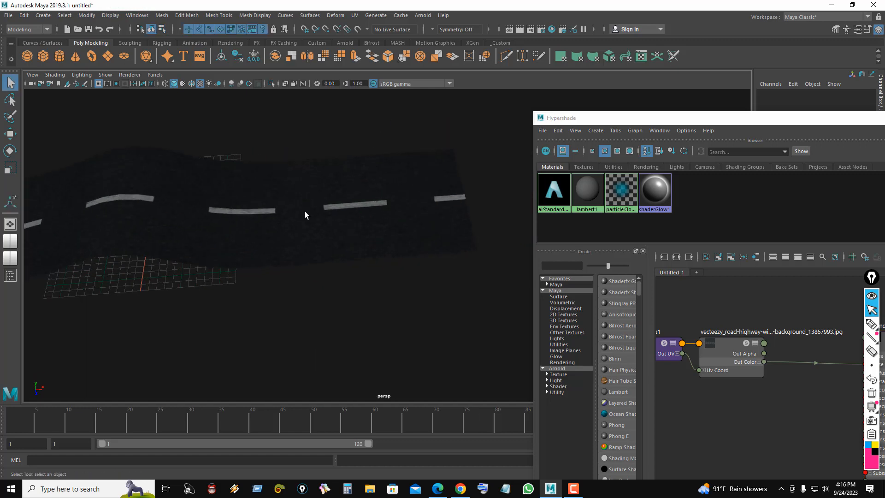
{"action": "scroll", "coordinate": [342, 217], "scroll_direction": "down", "scroll_amount": 2}
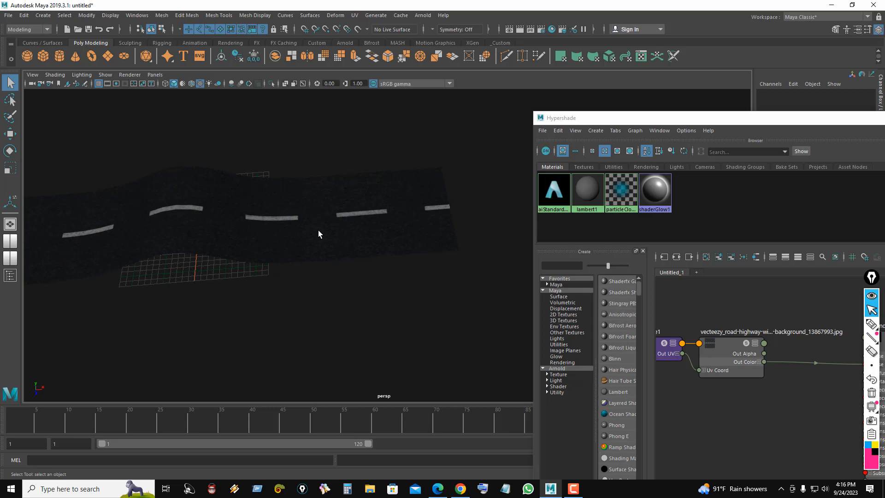
{"action": "scroll", "coordinate": [756, 358], "scroll_direction": "down", "scroll_amount": 2}
Select the place2dTexture1 node in the Hypershade and reposition the window to show its placement attributes
{"action": "left_click_drag", "start_coordinate": [812, 120], "coordinate": [651, 84]}
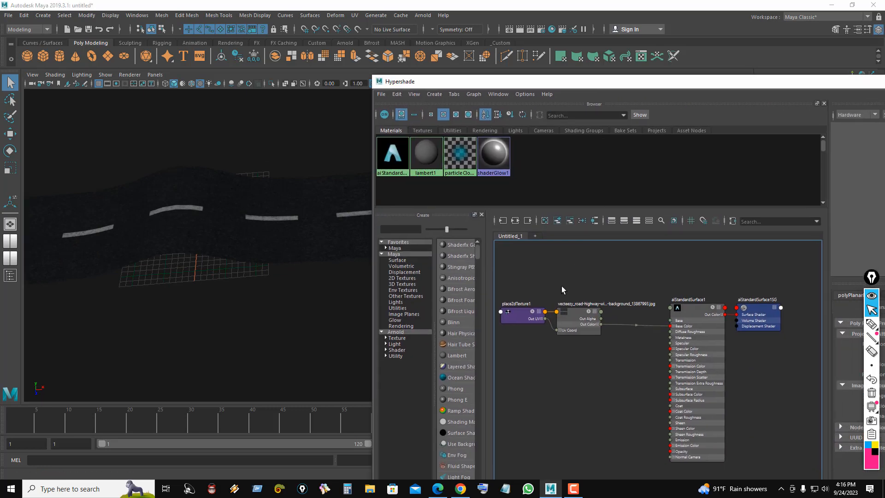
{"action": "left_click", "coordinate": [521, 315]}
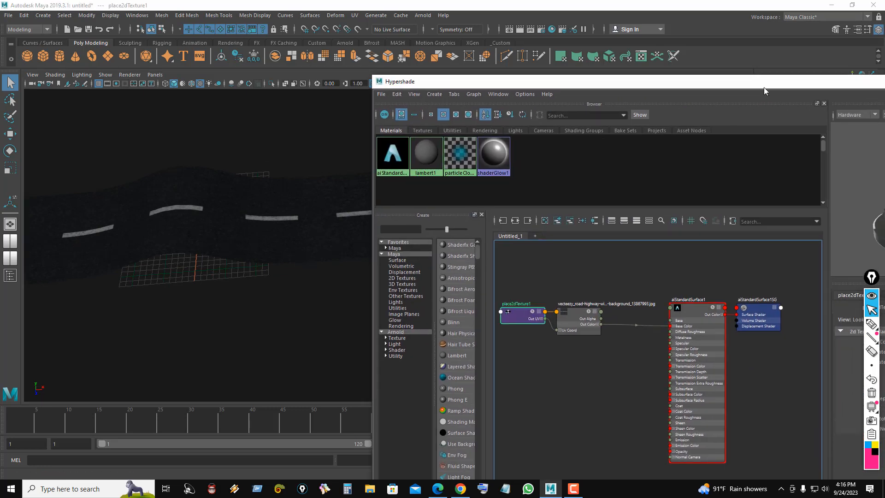
{"action": "left_click_drag", "start_coordinate": [764, 87], "coordinate": [595, 60]}
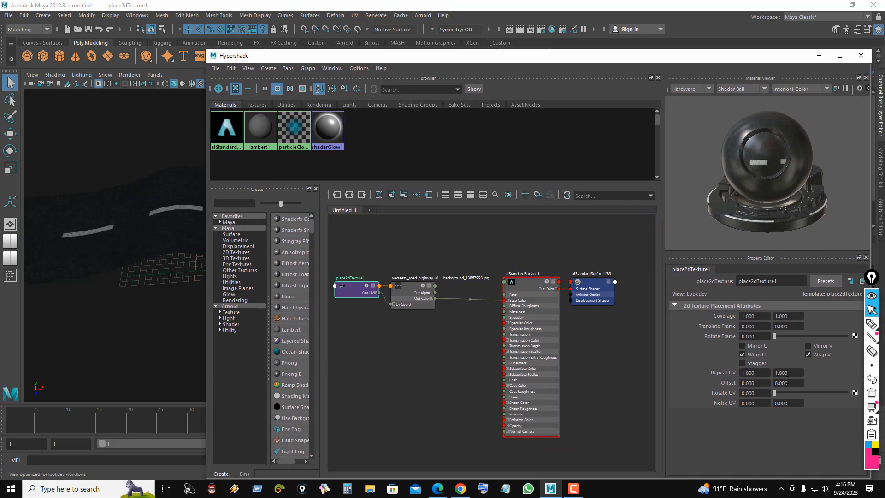
Set the U repeat of place2dTexture1 to 5 and dismiss the output window
{"action": "left_click", "coordinate": [760, 373]}
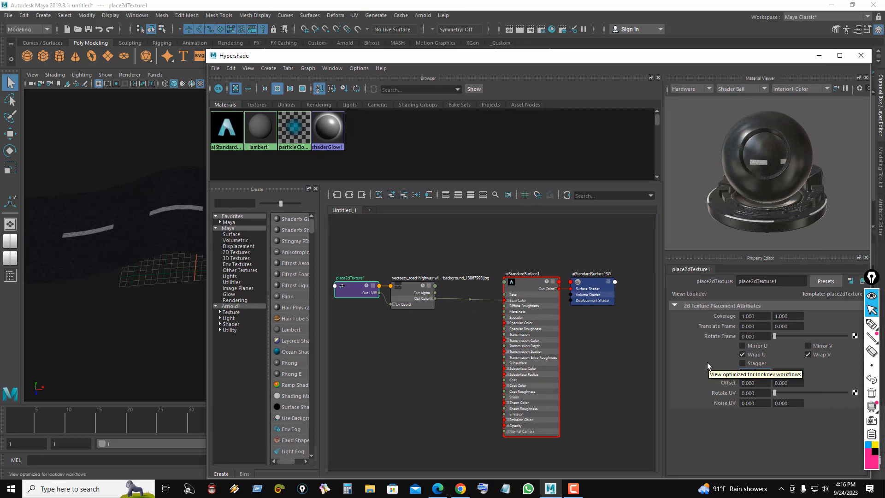
{"action": "type", "text": "5"}
{"action": "key", "text": "Return"}
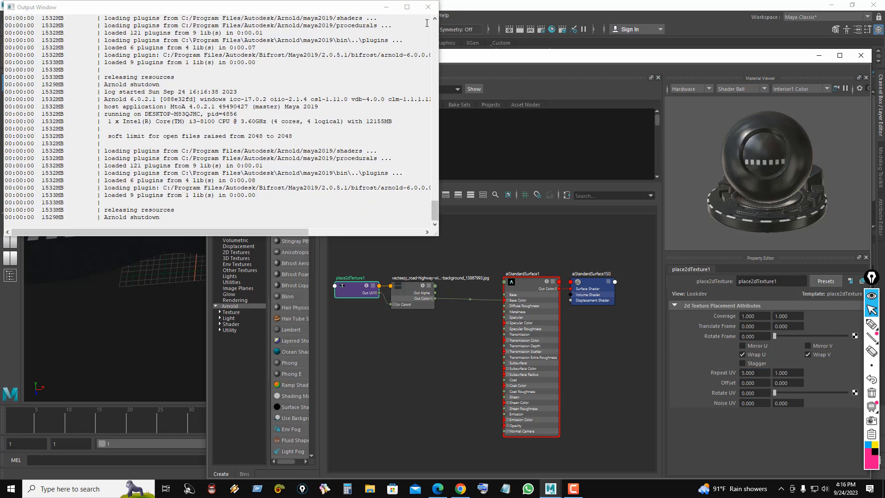
{"action": "left_click", "coordinate": [425, 7]}
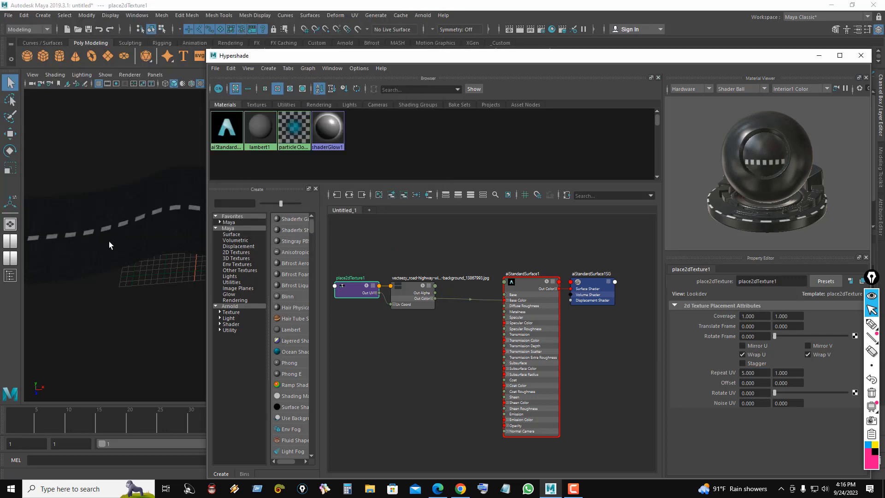
Move the Hypershade aside to expose the road and set the U repeat of place2dTexture1 to 4
{"action": "left_click_drag", "start_coordinate": [521, 60], "coordinate": [605, 64]}
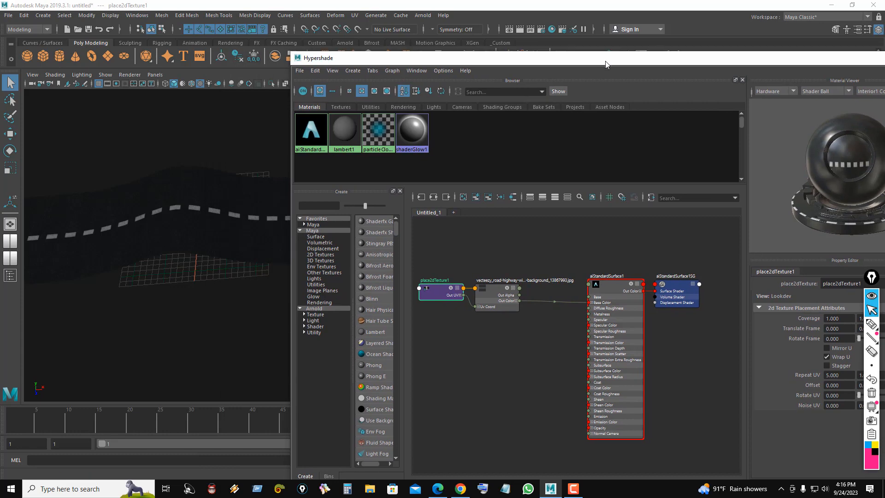
{"action": "left_click", "coordinate": [843, 375]}
{"action": "type", "text": "4"}
{"action": "key", "text": "Return"}
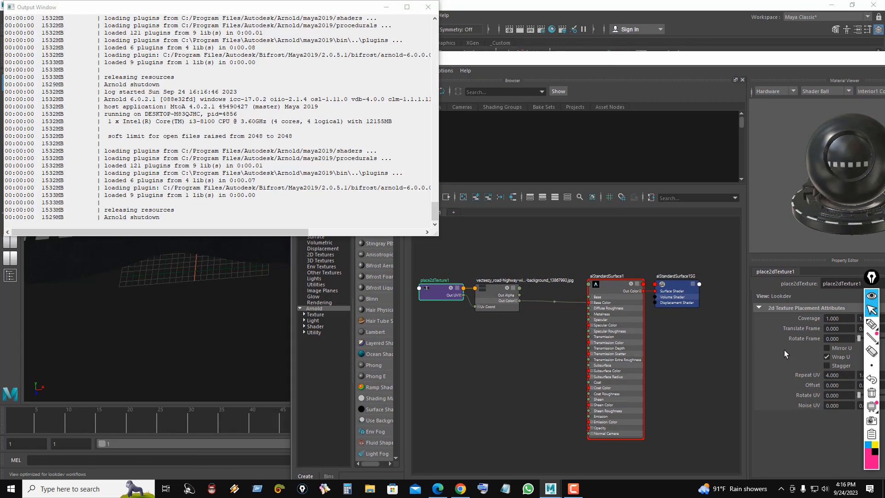
{"action": "left_click", "coordinate": [428, 7]}
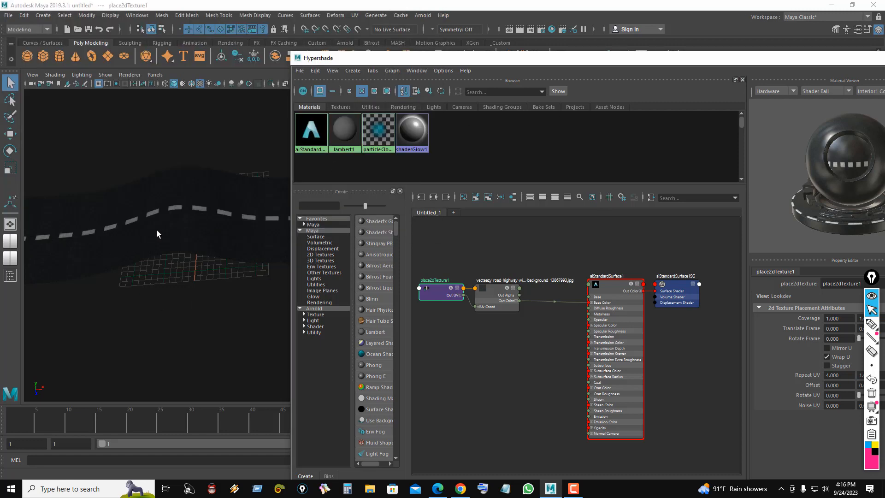
{"action": "right_click_drag", "start_coordinate": [172, 232], "coordinate": [196, 243], "text": "alt"}
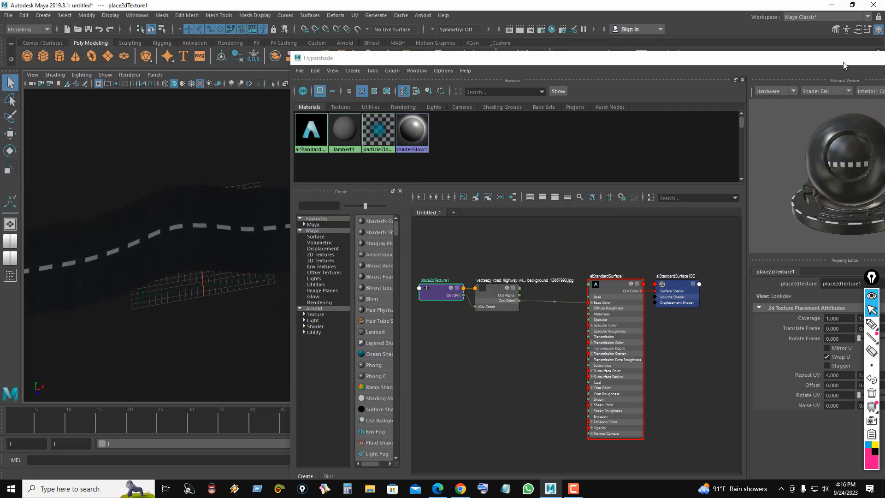
Close the Hypershade and view the whole textured road in the perspective view
{"action": "left_click_drag", "start_coordinate": [843, 62], "coordinate": [569, 105]}
{"action": "left_click", "coordinate": [670, 103]}
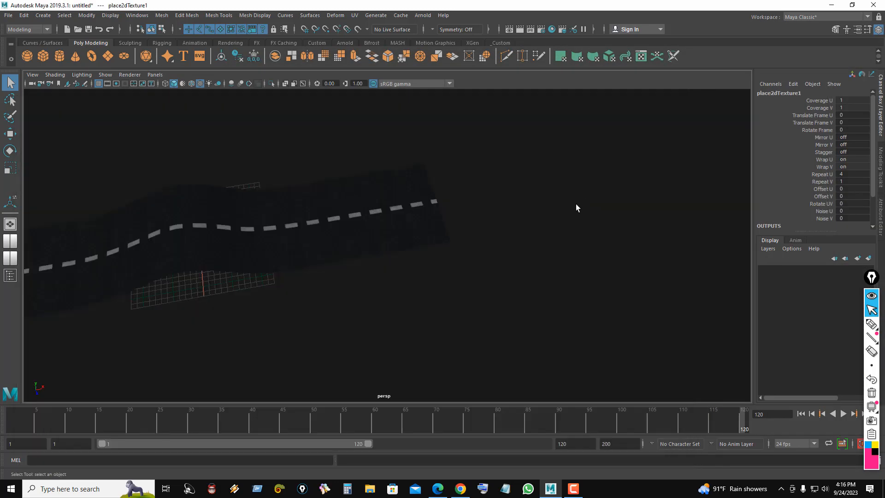
{"action": "left_click_drag", "start_coordinate": [588, 213], "coordinate": [483, 276], "text": "alt"}
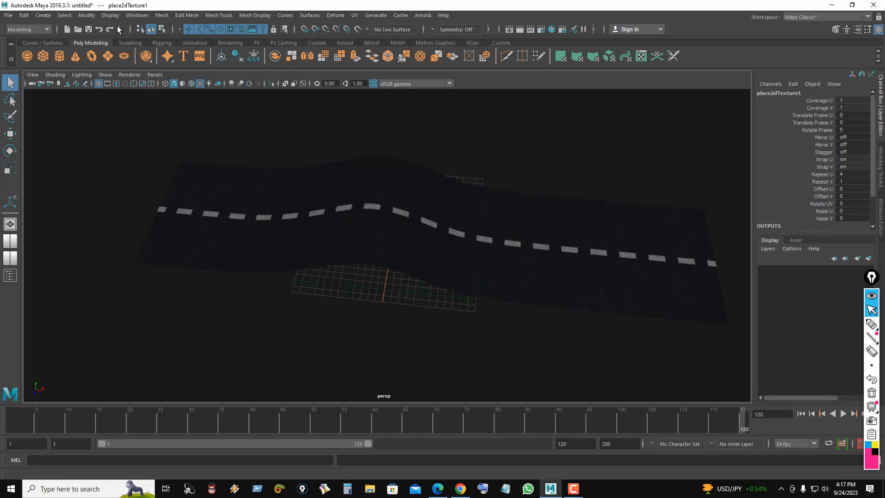
{"action": "left_click", "coordinate": [137, 15]}
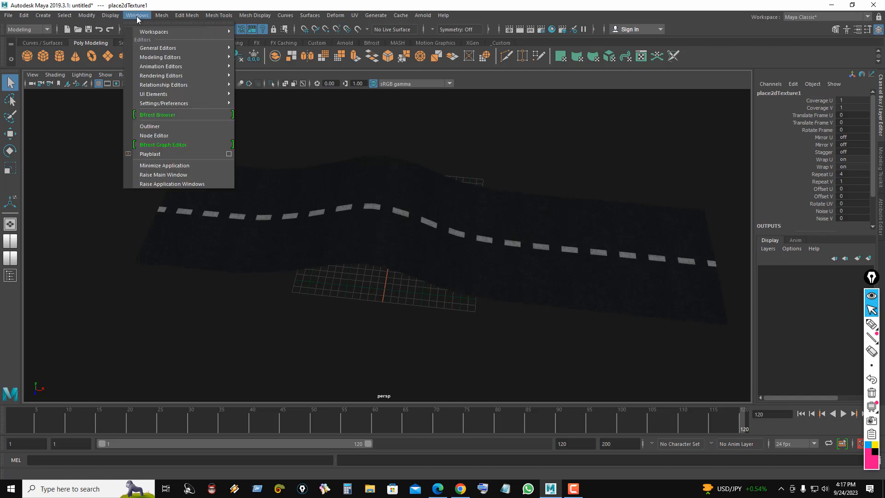
{"action": "left_click", "coordinate": [137, 15]}
{"action": "left_click_drag", "start_coordinate": [430, 152], "coordinate": [391, 188], "text": "alt"}
{"action": "scroll", "coordinate": [463, 222], "scroll_direction": "up", "scroll_amount": 4}
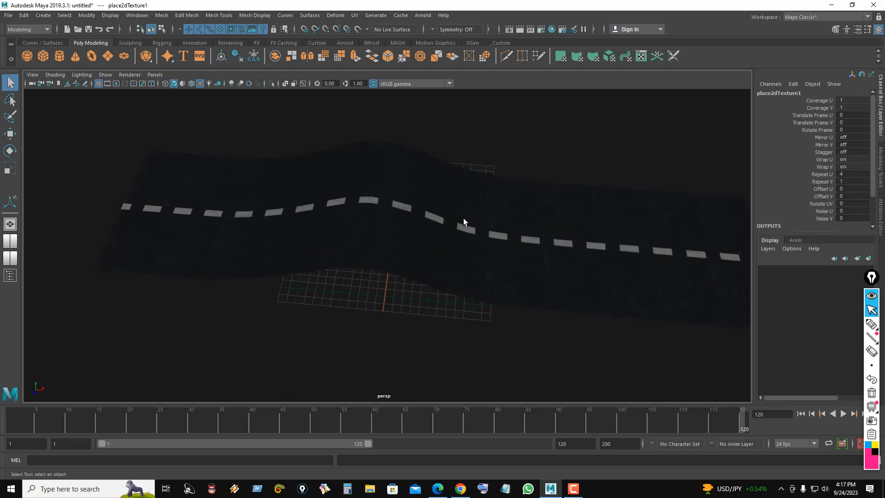
Lighten the 3D view background to a medium grey in Color Settings and save the colours
{"action": "left_click", "coordinate": [137, 15]}
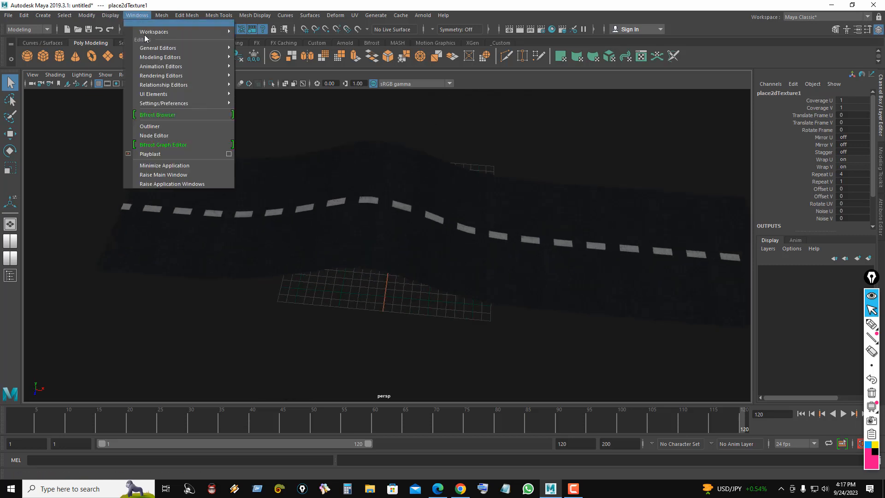
{"action": "mouse_move", "coordinate": [150, 50]}
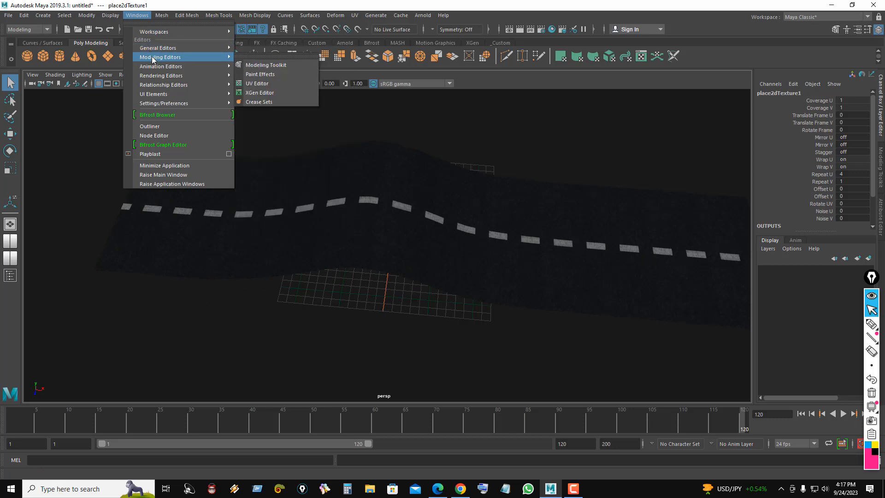
{"action": "mouse_move", "coordinate": [160, 98]}
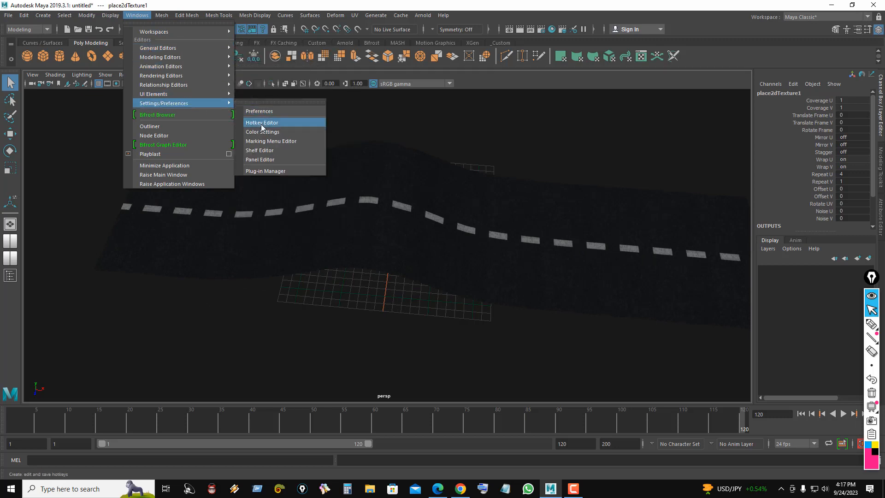
{"action": "left_click", "coordinate": [262, 133]}
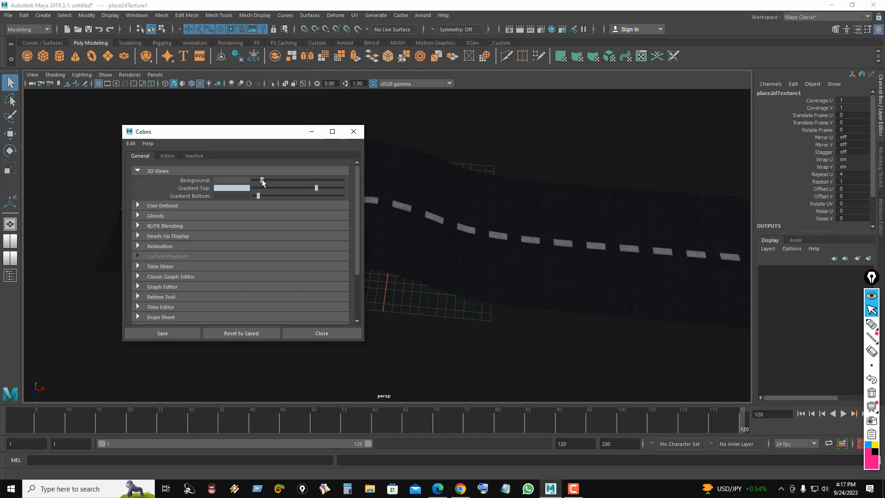
{"action": "left_click_drag", "start_coordinate": [262, 179], "coordinate": [291, 184]}
{"action": "left_click", "coordinate": [289, 185]}
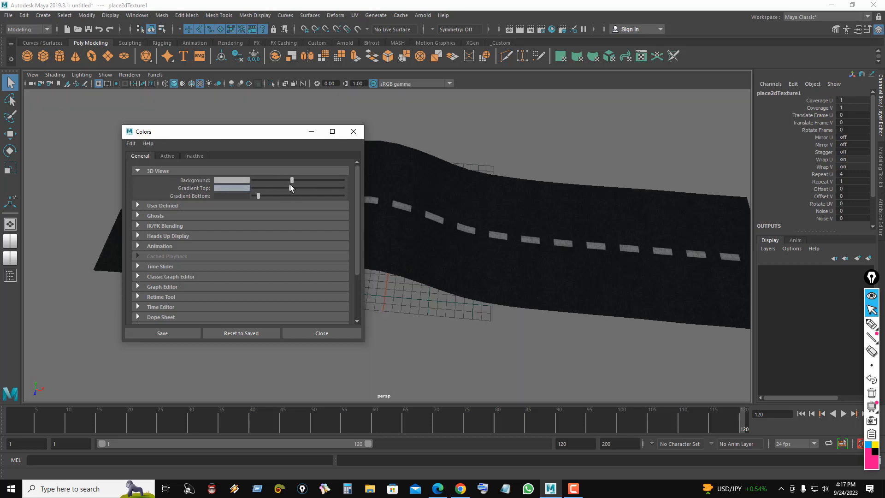
{"action": "left_click", "coordinate": [171, 334]}
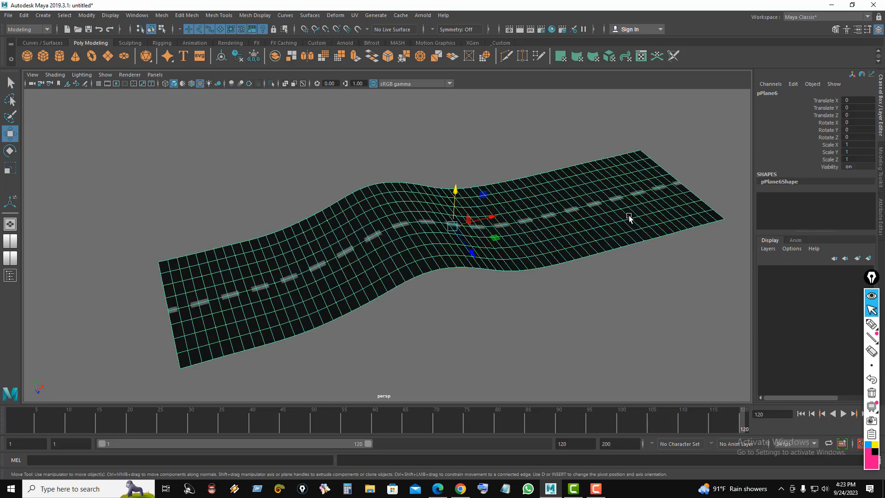
Switch the road to edge mode and select the full border edge loops along both of its long sides
{"action": "right_click_drag", "start_coordinate": [682, 206], "coordinate": [686, 181]}
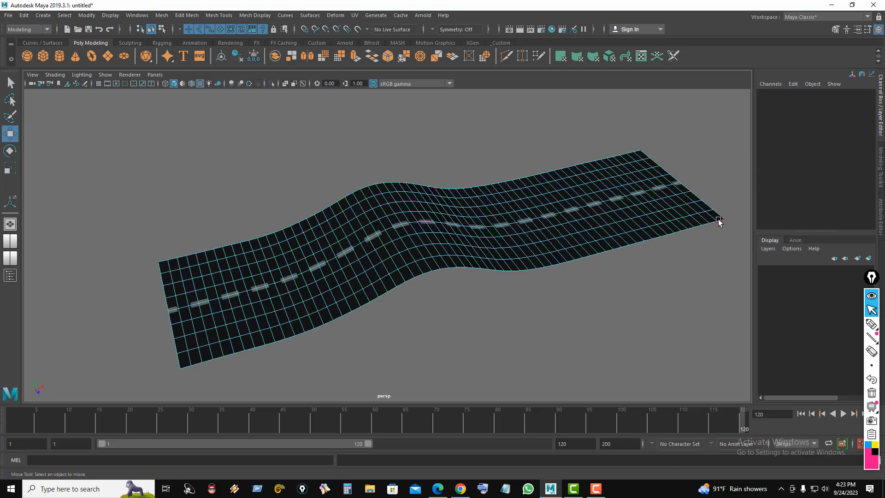
{"action": "left_click", "coordinate": [716, 221]}
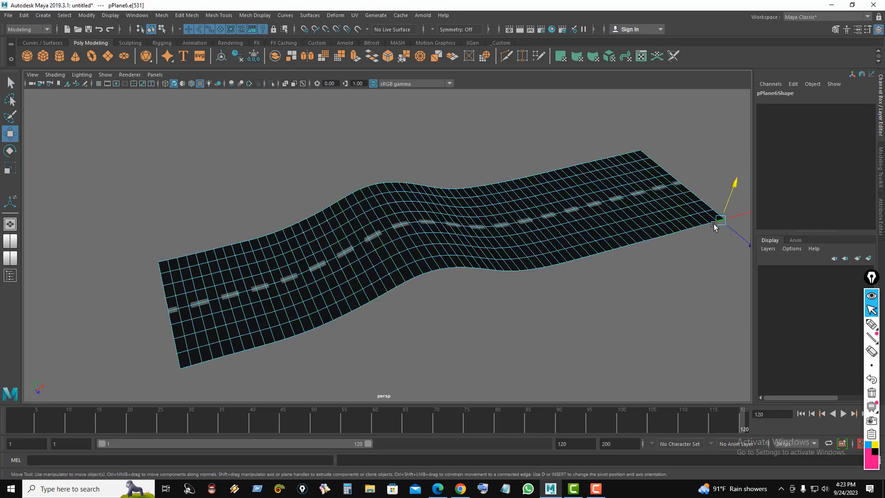
{"action": "double_click", "coordinate": [183, 367]}
{"action": "left_click_drag", "start_coordinate": [436, 196], "coordinate": [228, 293], "text": "alt"}
{"action": "double_click", "coordinate": [123, 317], "text": "shift"}
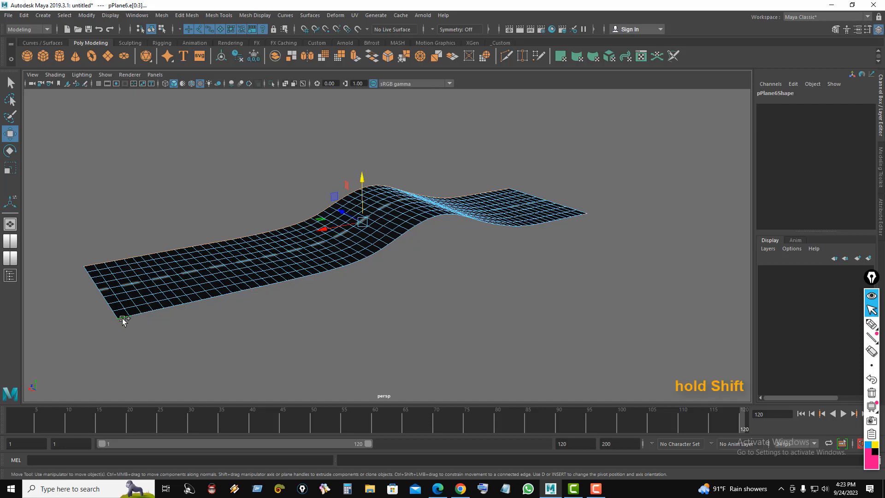
Extrude the selected border edges slightly downward to form a thin lip along both road sides
{"action": "right_click_drag", "start_coordinate": [362, 244], "coordinate": [520, 243], "text": "alt"}
{"action": "left_click_drag", "start_coordinate": [520, 244], "coordinate": [496, 163], "text": "alt"}
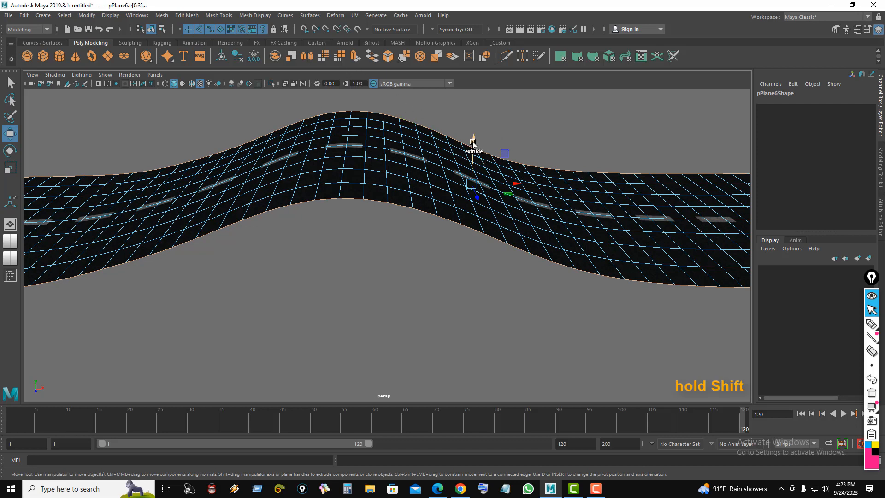
{"action": "left_click_drag", "start_coordinate": [473, 143], "coordinate": [473, 147], "text": "shift"}
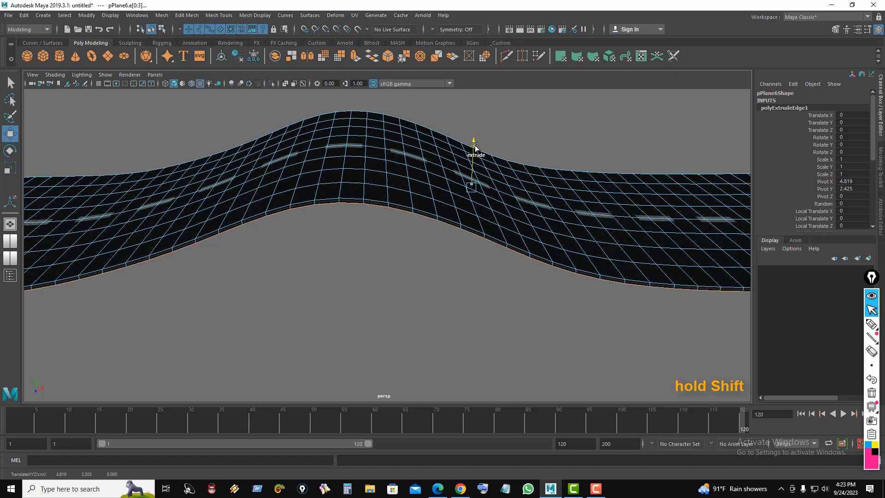
Extrude the side edges further down in several stages, ending with a thin strip, and return to object mode with the road deselected
{"action": "right_click_drag", "start_coordinate": [409, 169], "coordinate": [541, 197], "text": "alt"}
{"action": "middle_click_drag", "start_coordinate": [542, 180], "coordinate": [515, 196], "text": "alt"}
{"action": "left_click_drag", "start_coordinate": [515, 196], "coordinate": [521, 193], "text": "alt"}
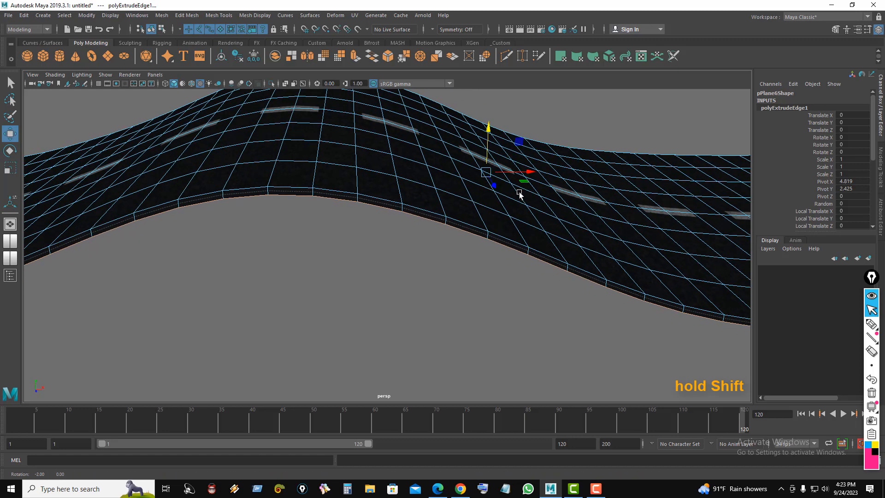
{"action": "left_click_drag", "start_coordinate": [489, 127], "coordinate": [488, 143], "text": "shift"}
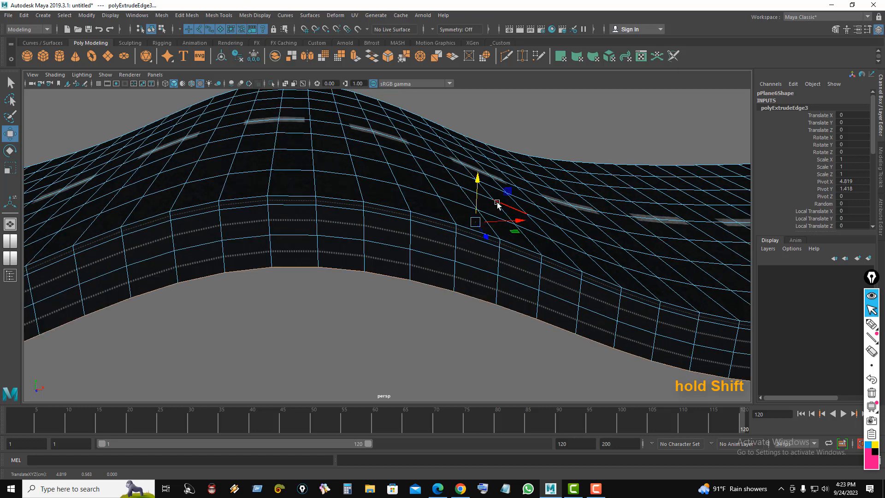
{"action": "left_click_drag", "start_coordinate": [477, 180], "coordinate": [478, 190], "text": "shift"}
{"action": "right_click_drag", "start_coordinate": [520, 134], "coordinate": [555, 121]}
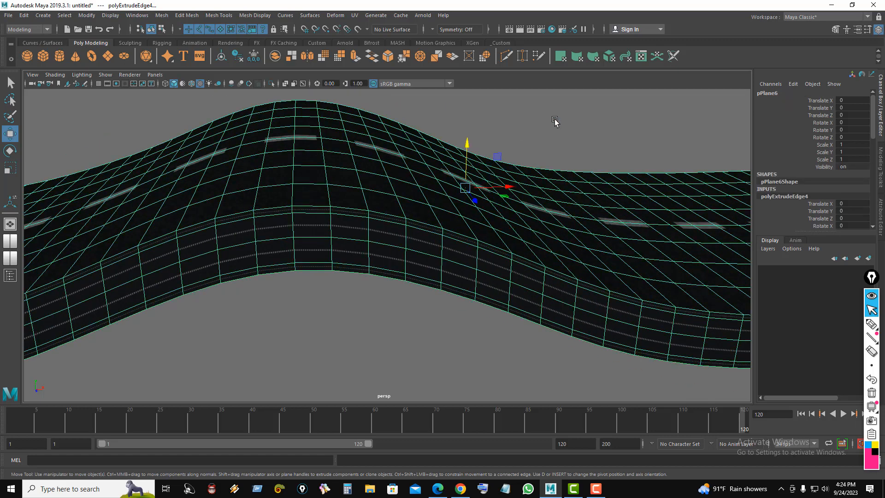
{"action": "left_click", "coordinate": [555, 121]}
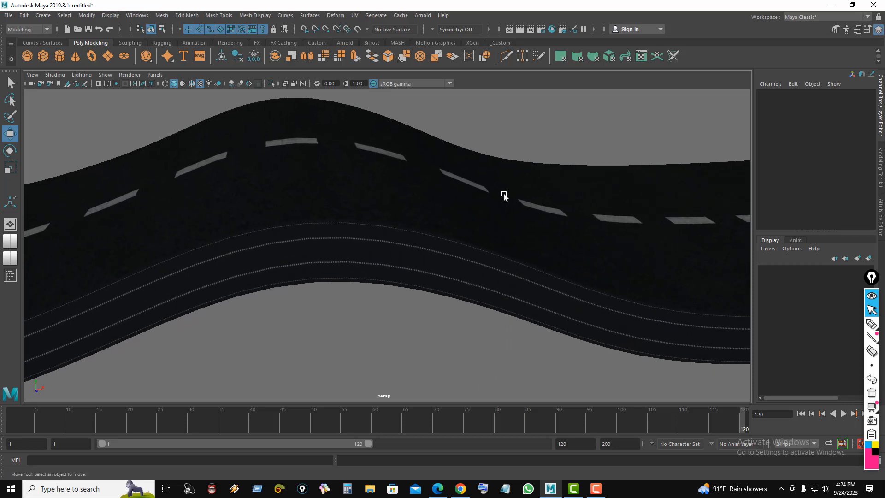